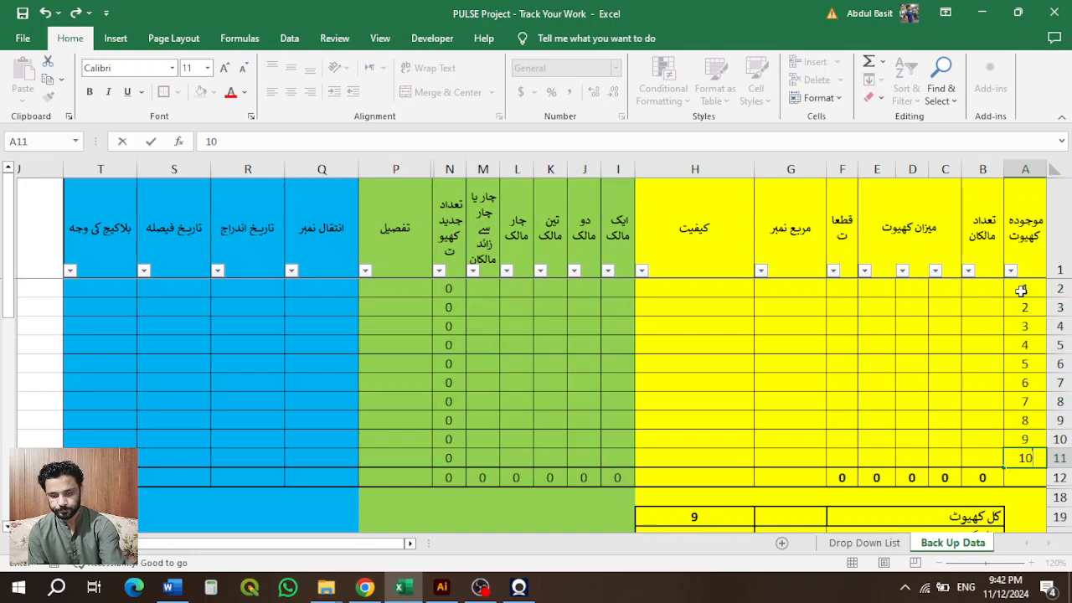
Step: Commit the entry 10 in cell A11 and return to cell A2 at the start of the موجودہ کھیوٹ column
{"action": "key", "text": "Up"}
{"action": "key", "text": "Up"}
{"action": "key", "text": "Up"}
{"action": "key", "text": "Up"}
{"action": "key", "text": "Up"}
{"action": "key", "text": "Up"}
{"action": "key", "text": "Up"}
{"action": "key", "text": "Up"}
{"action": "key", "text": "Up"}
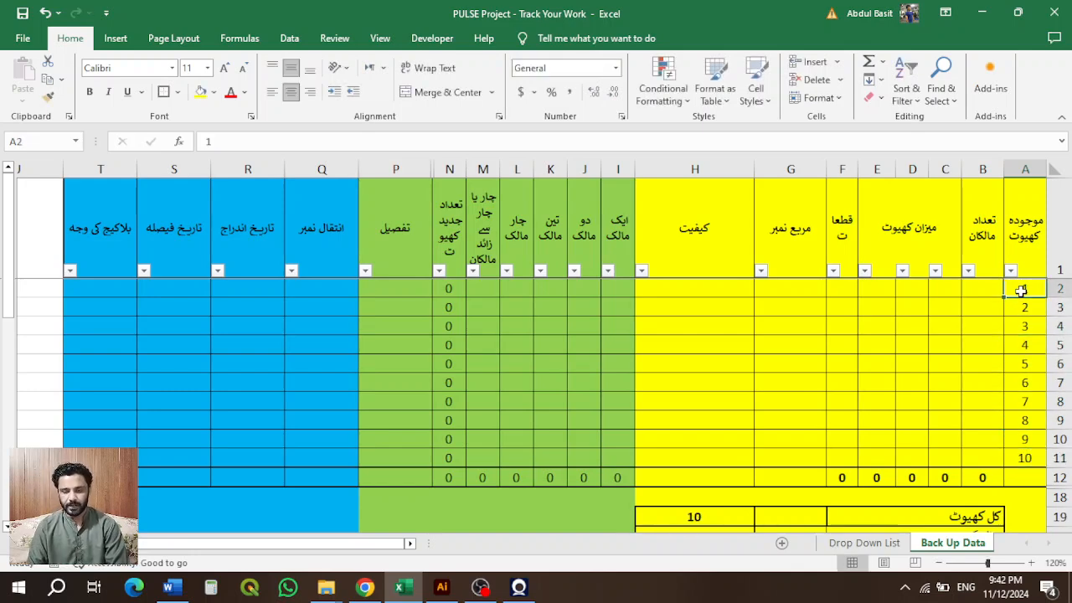
Step: Enter the owner counts 2, 8, 50 and 3 in cells B2 to B5 of the تعداد مالکان column
{"action": "left_click", "coordinate": [969, 290]}
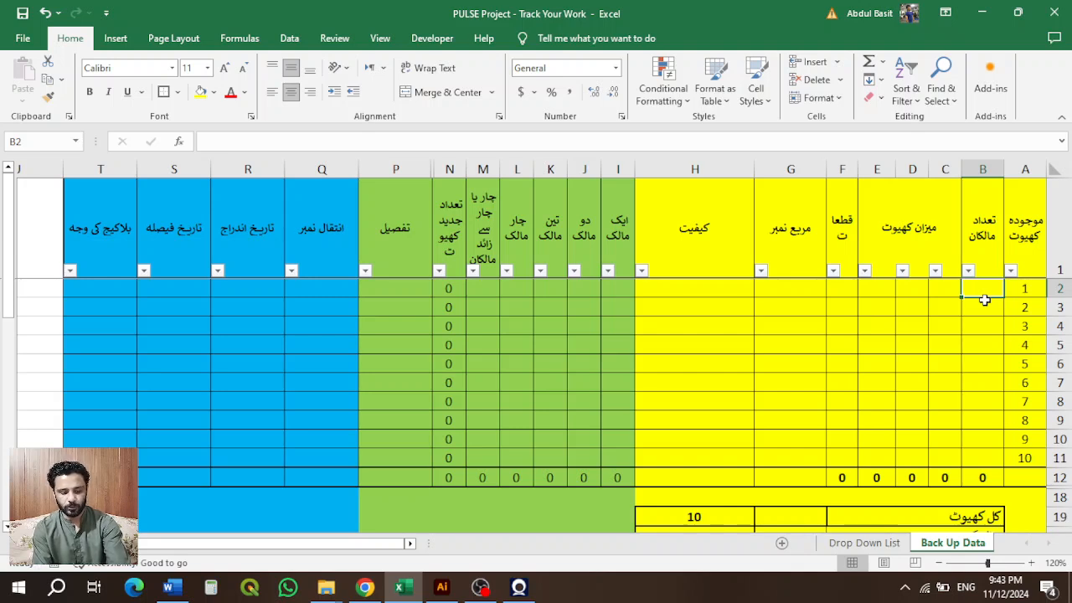
{"action": "type", "text": "2"}
{"action": "key", "text": "Return"}
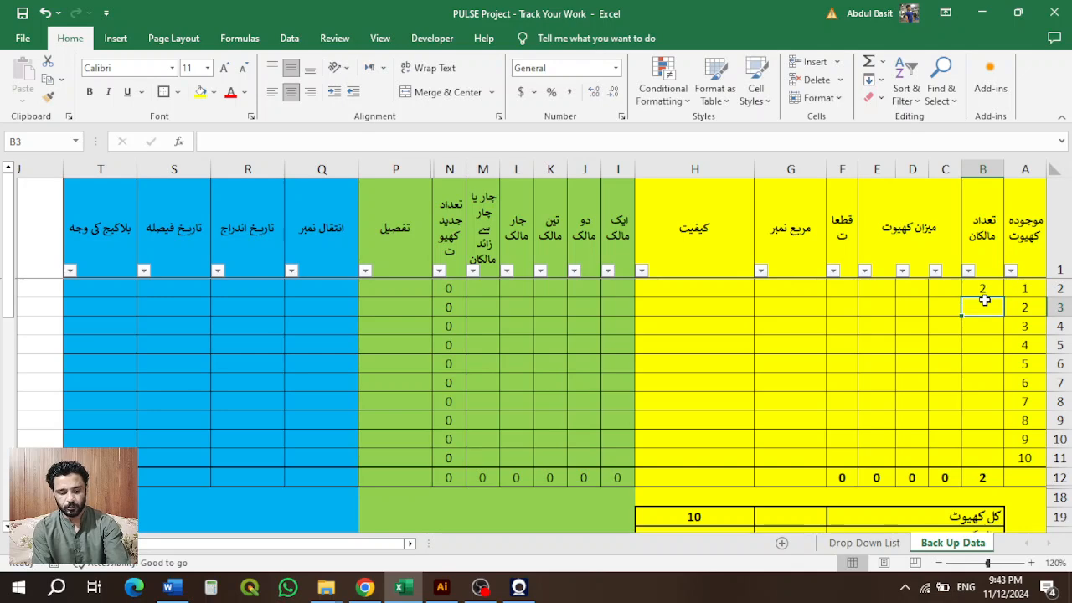
{"action": "type", "text": "8"}
{"action": "key", "text": "Return"}
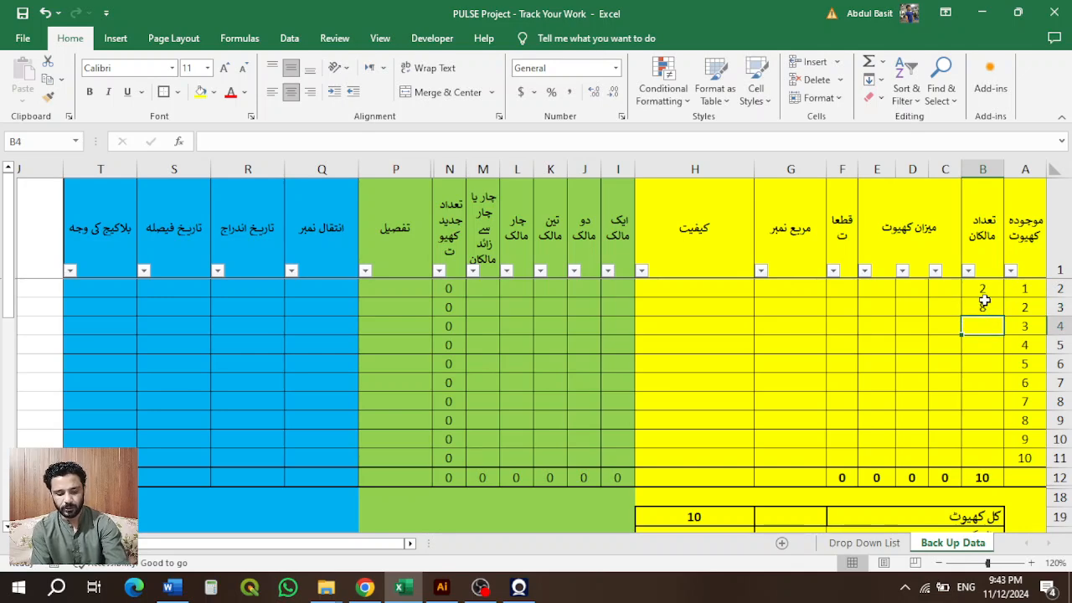
{"action": "type", "text": "50"}
{"action": "key", "text": "Return"}
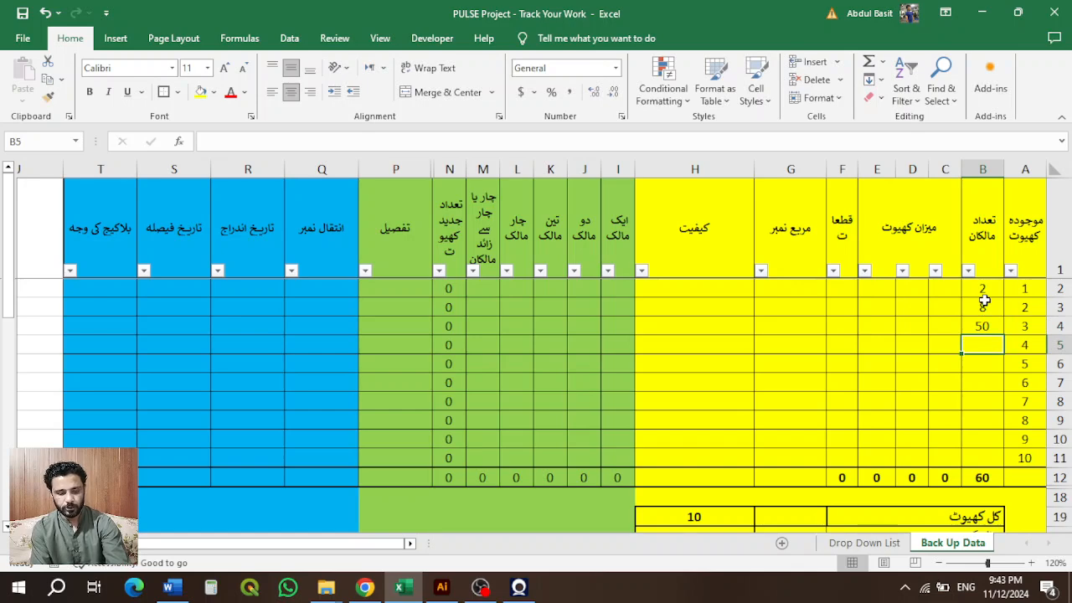
{"action": "type", "text": "3"}
{"action": "key", "text": "Return"}
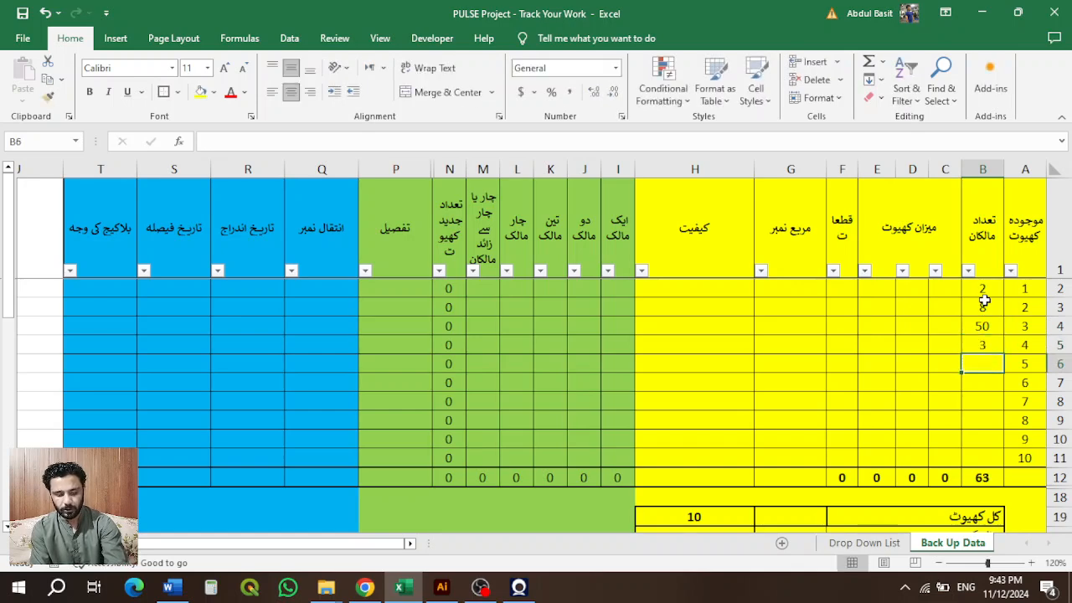
Step: Enter the owner counts 1, 7, 9, 11, 7 and 1 in cells B6 to B11 and return to cell B2
{"action": "type", "text": "1"}
{"action": "key", "text": "Return"}
{"action": "type", "text": "7"}
{"action": "key", "text": "Return"}
{"action": "type", "text": "9"}
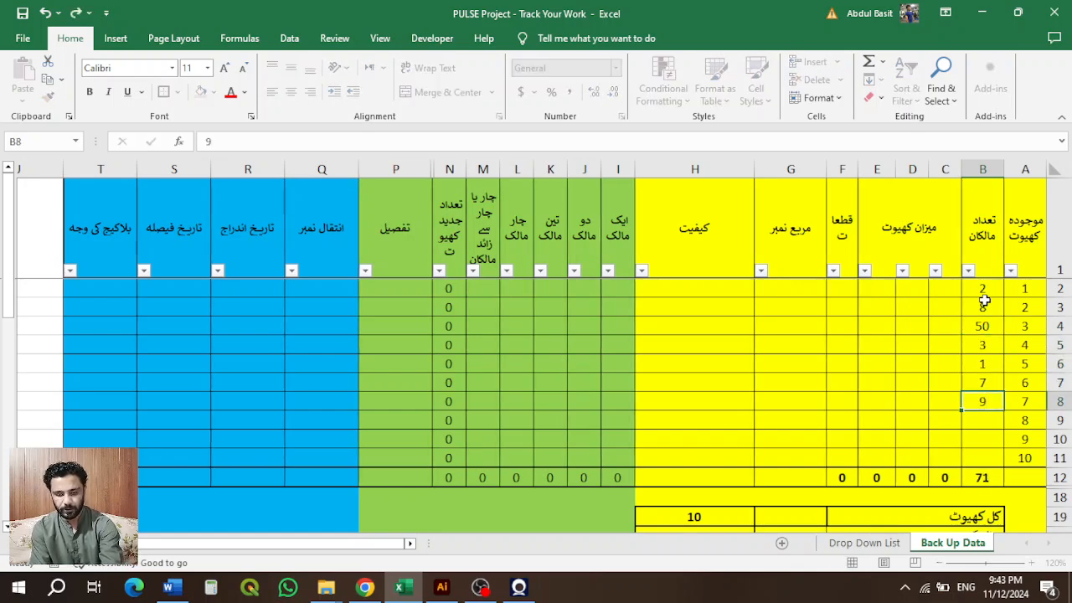
{"action": "key", "text": "Return"}
{"action": "type", "text": "1"}
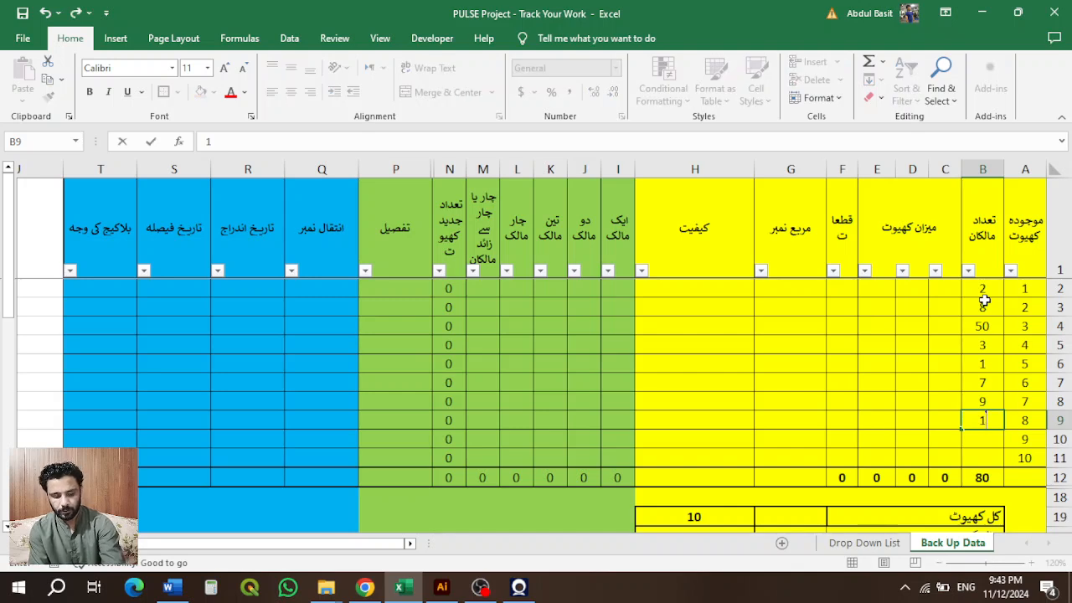
{"action": "type", "text": "1"}
{"action": "key", "text": "Return"}
{"action": "type", "text": "7"}
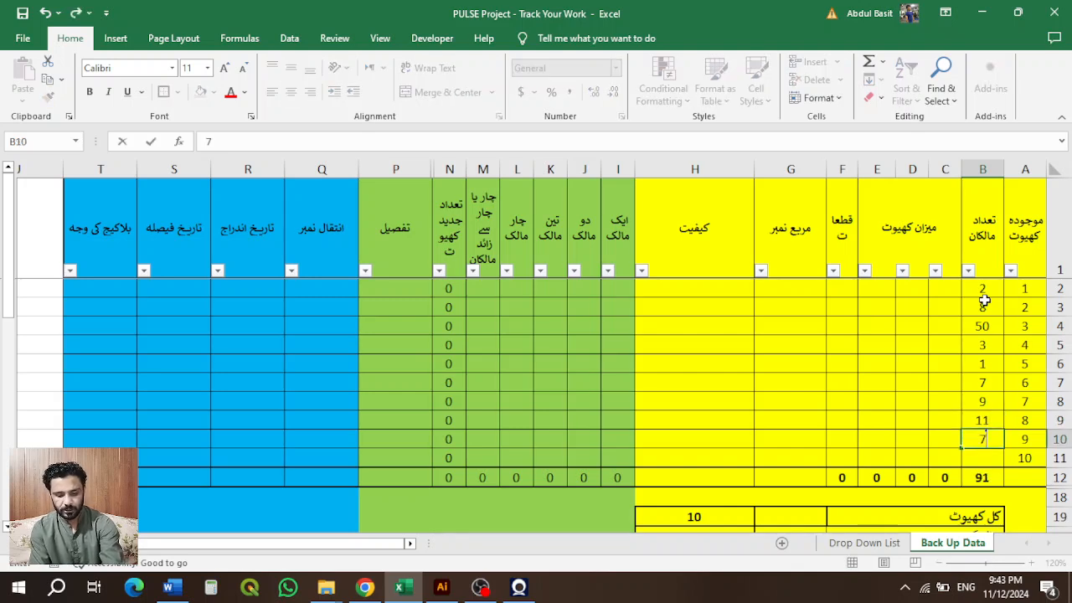
{"action": "key", "text": "Return"}
{"action": "type", "text": "1"}
{"action": "key", "text": "Up"}
{"action": "key", "text": "Up"}
{"action": "key", "text": "Up"}
{"action": "key", "text": "Up"}
{"action": "key", "text": "Up"}
{"action": "key", "text": "Up"}
{"action": "key", "text": "Up"}
{"action": "key", "text": "Up"}
{"action": "key", "text": "Up"}
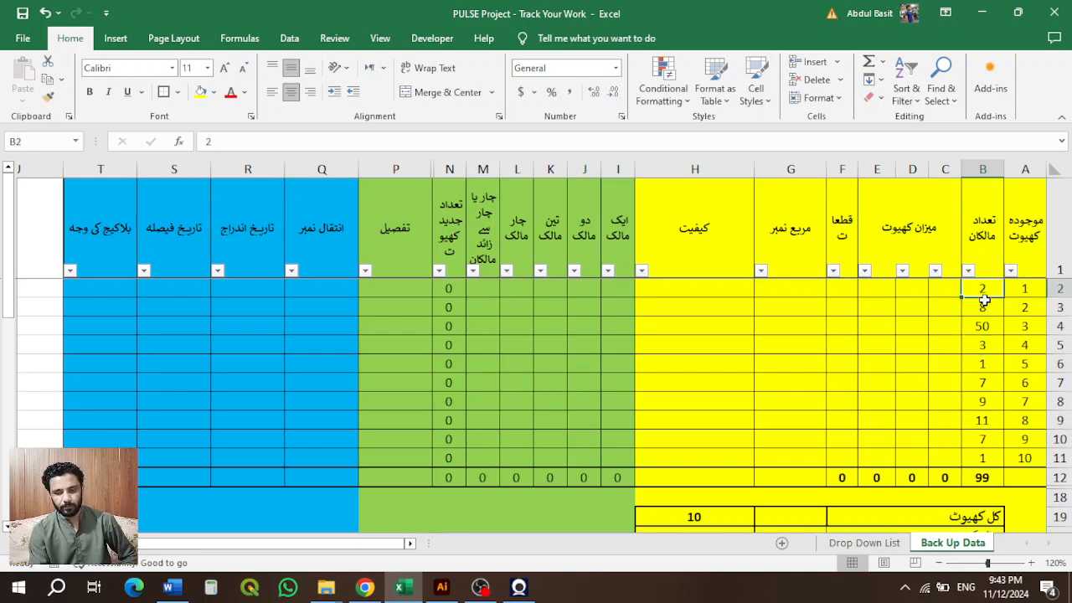
Step: Fill in the میزان کھیوٹ area for row 2 with 75 in E2, 0 in D2 and 0 in C2
{"action": "left_click", "coordinate": [880, 286]}
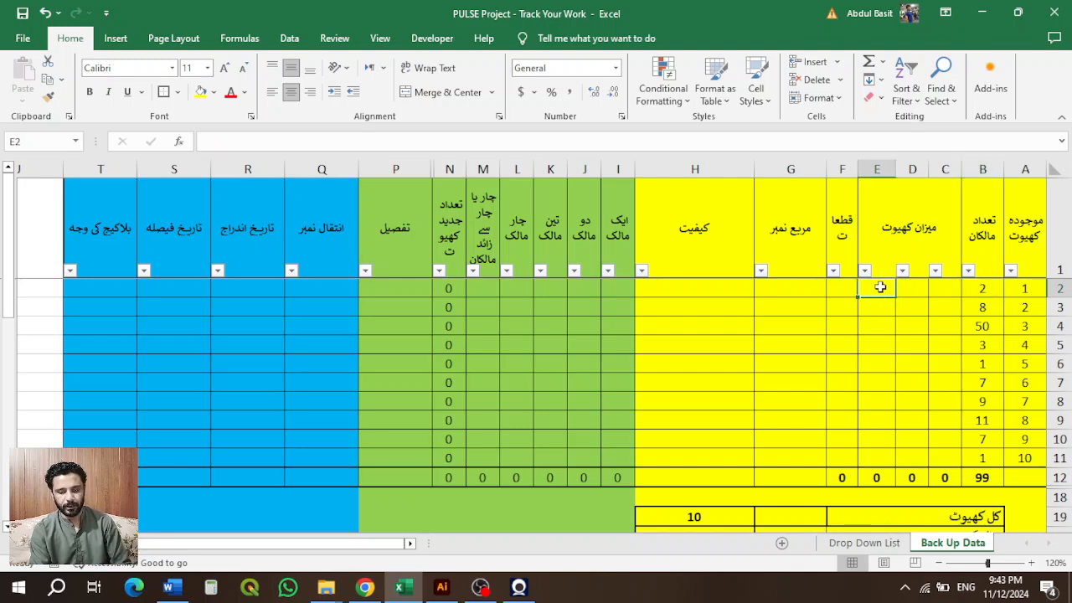
{"action": "type", "text": "75"}
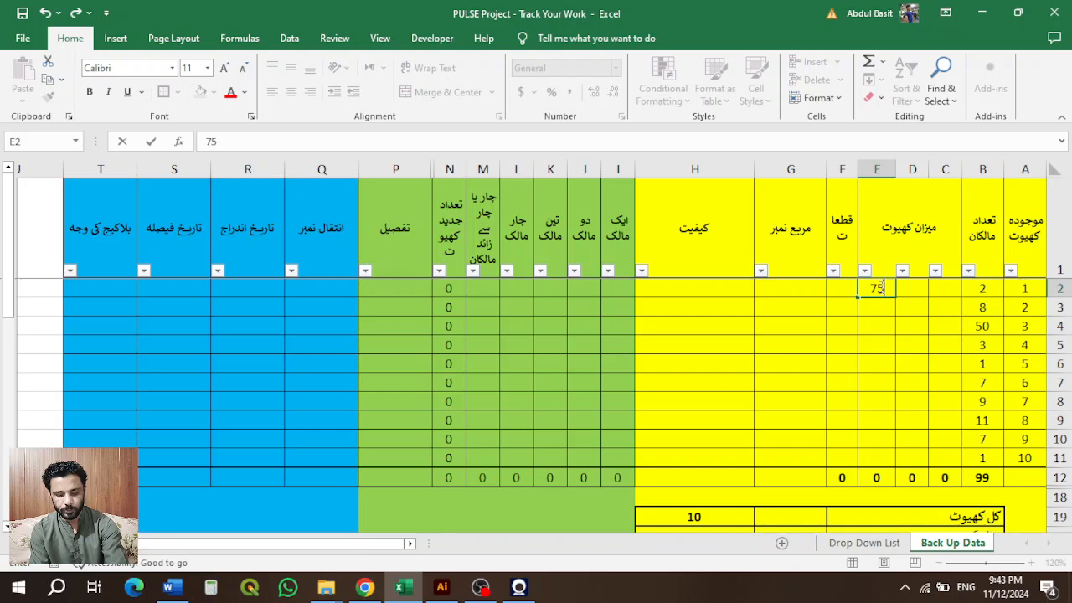
{"action": "key", "text": "Tab"}
{"action": "type", "text": "0"}
{"action": "key", "text": "Tab"}
{"action": "type", "text": "0"}
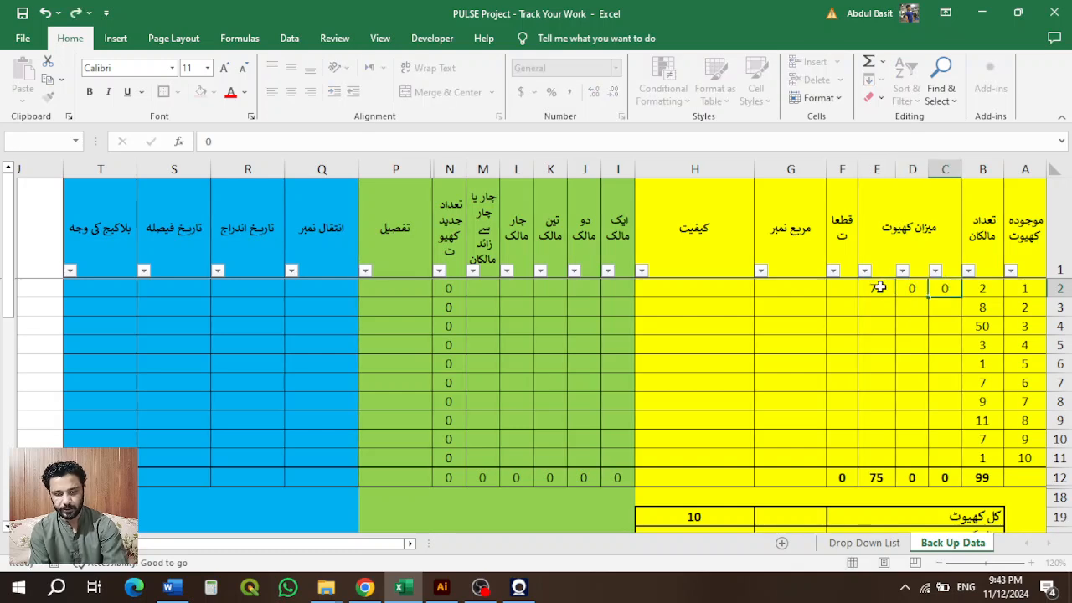
Step: Fill in the میزان کھیوٹ area for row 4 with 2 in E4, 0 in D4 and 0 in C4
{"action": "key", "text": "Down"}
{"action": "key", "text": "Down"}
{"action": "key", "text": "Left"}
{"action": "key", "text": "Left"}
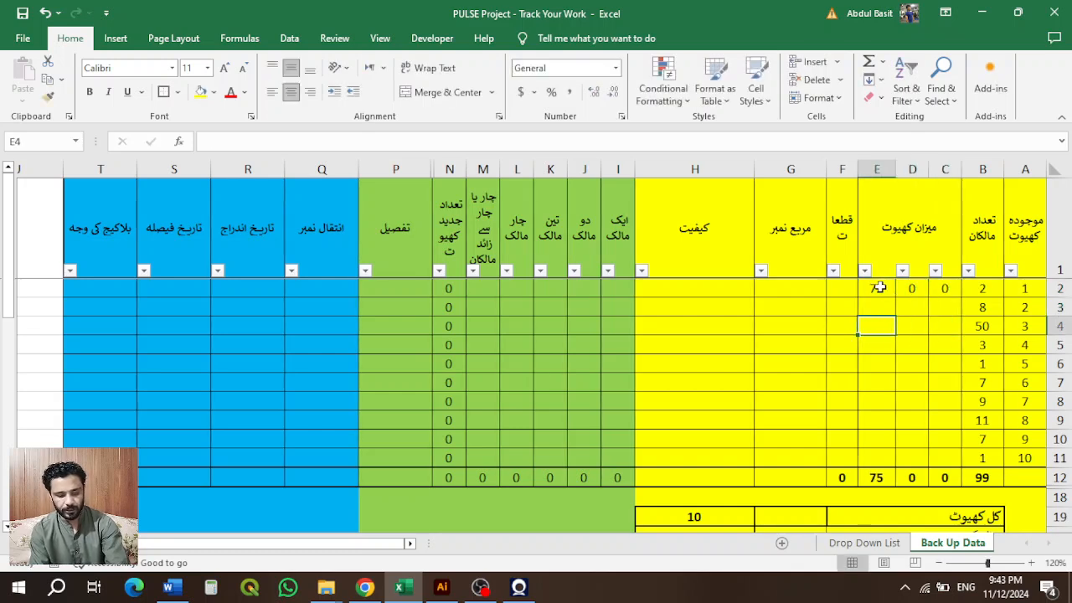
{"action": "type", "text": "2"}
{"action": "key", "text": "Tab"}
{"action": "type", "text": "0"}
{"action": "key", "text": "Tab"}
{"action": "type", "text": "0"}
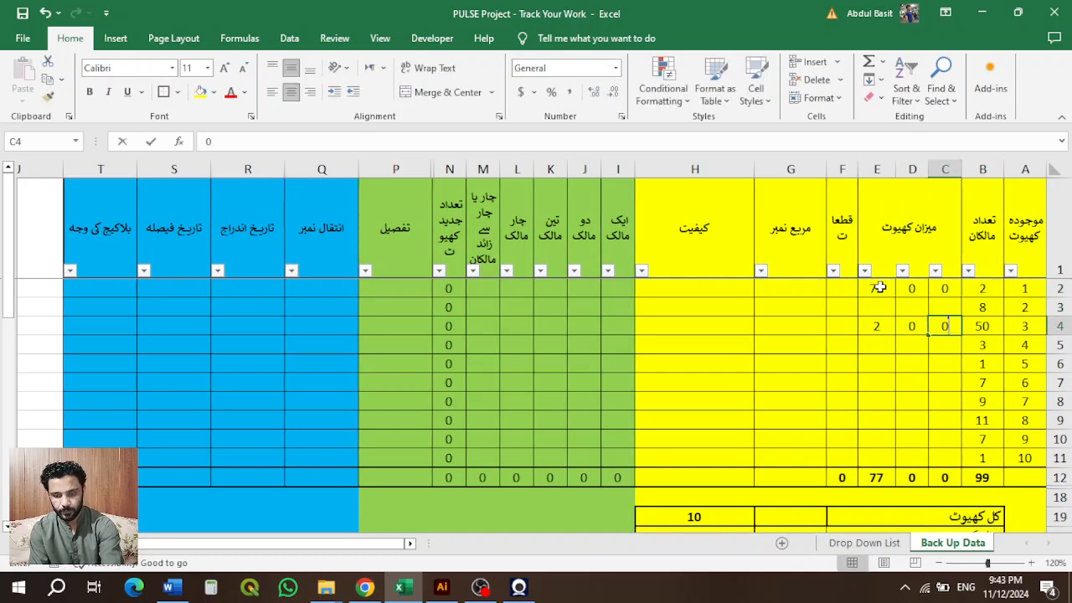
Step: Fill in the میزان کھیوٹ area for row 3 with 6 in E3, 7 in D3 and 0 in C3
{"action": "key", "text": "Up"}
{"action": "key", "text": "Left"}
{"action": "key", "text": "Left"}
{"action": "type", "text": "6"}
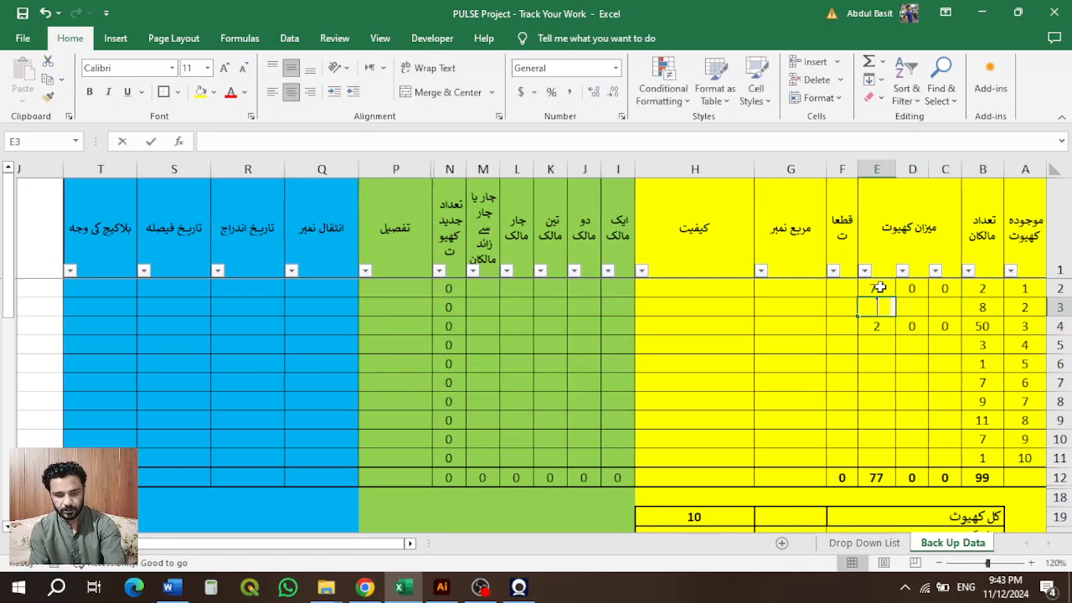
{"action": "key", "text": "Tab"}
{"action": "type", "text": "7"}
{"action": "key", "text": "Tab"}
{"action": "type", "text": "9"}
{"action": "key", "text": "Escape"}
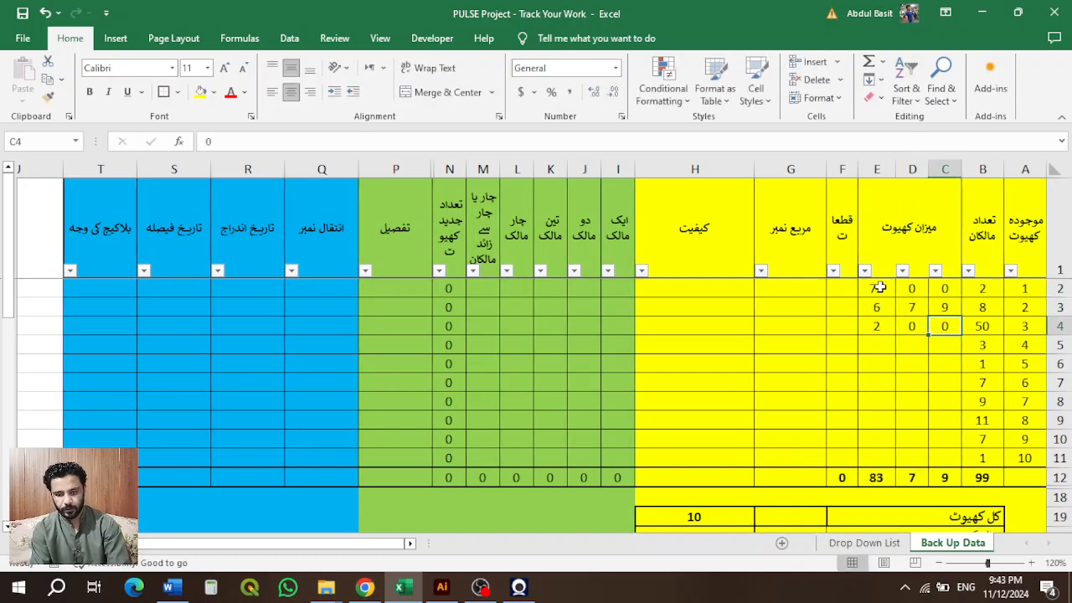
{"action": "key", "text": "Down"}
{"action": "type", "text": "0"}
{"action": "key", "text": "Return"}
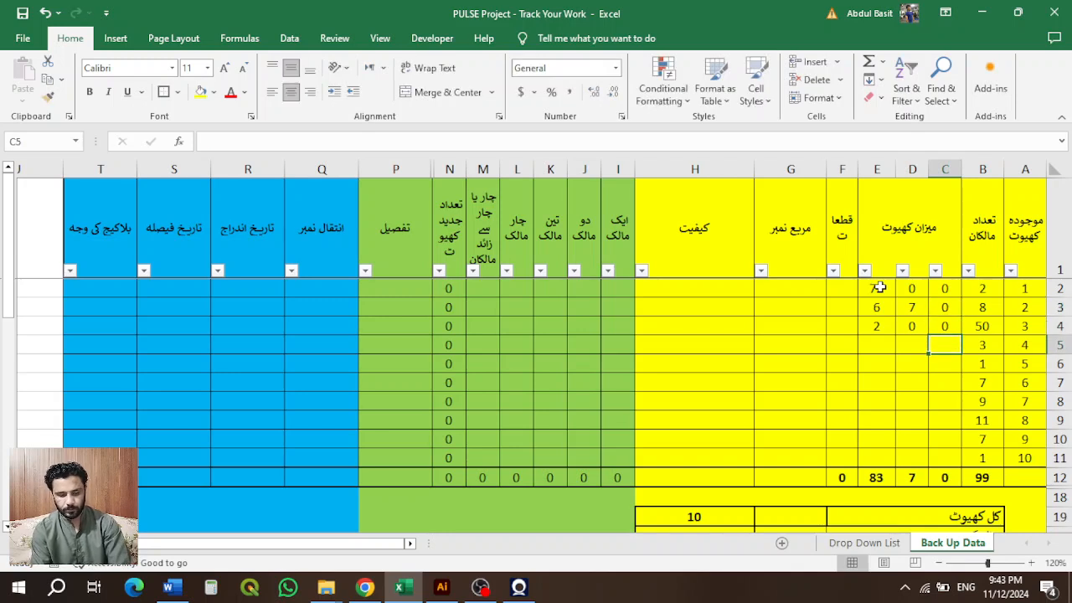
{"action": "type", "text": "34"}
{"action": "key", "text": "Return"}
{"action": "key", "text": "Up"}
{"action": "key", "text": "Up"}
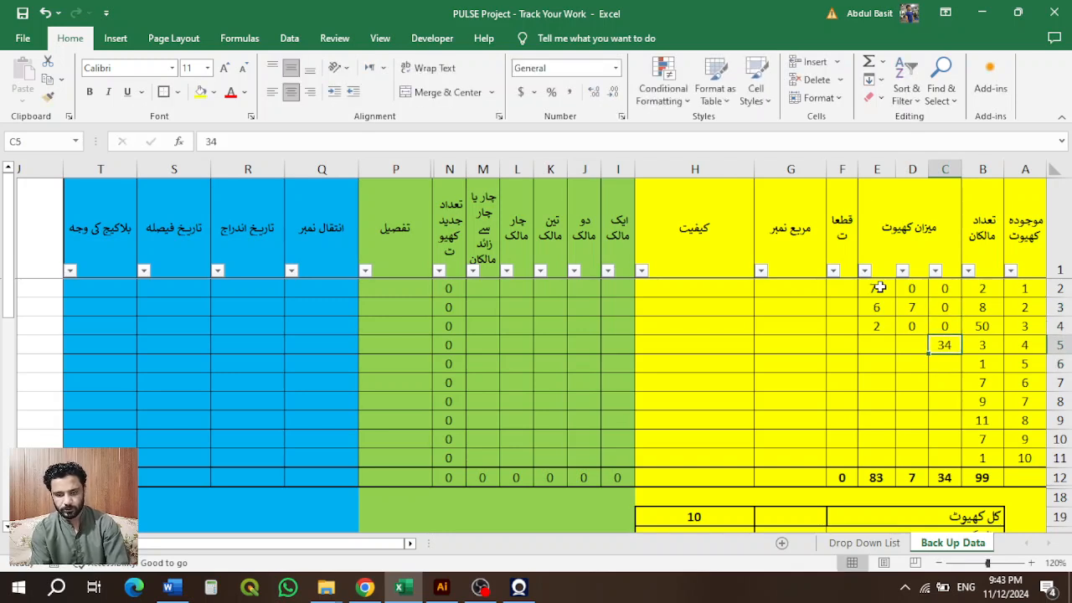
{"action": "key", "text": "Down"}
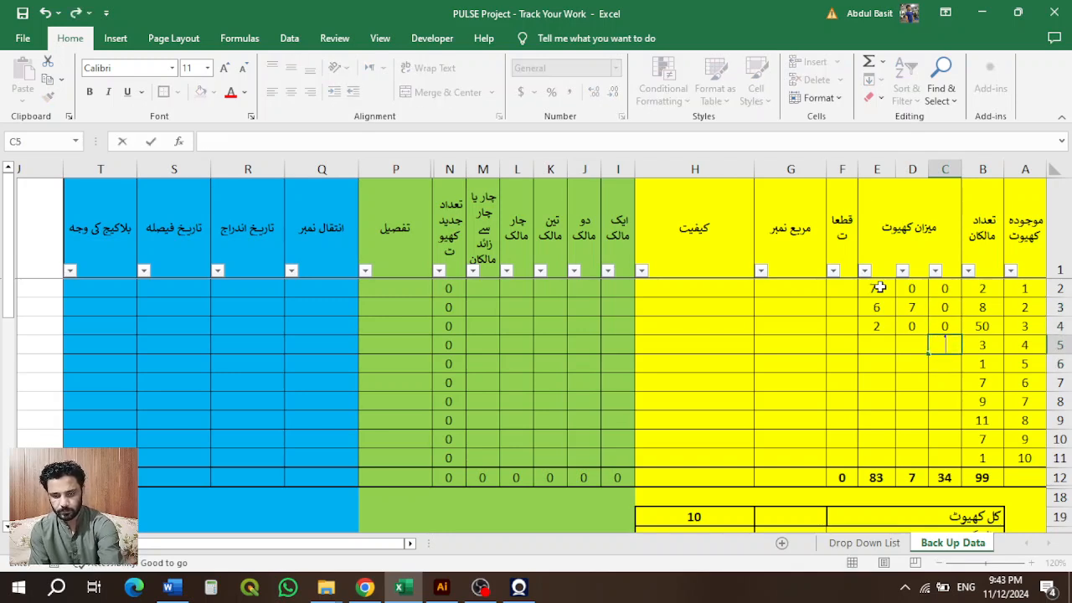
{"action": "key", "text": "Delete"}
Step: Fill in the میزان کھیوٹ area for row 5 with 34 in E5, 5 in D5 and 0 in C5
{"action": "key", "text": "Left"}
{"action": "key", "text": "Left"}
{"action": "type", "text": "34"}
{"action": "key", "text": "Right"}
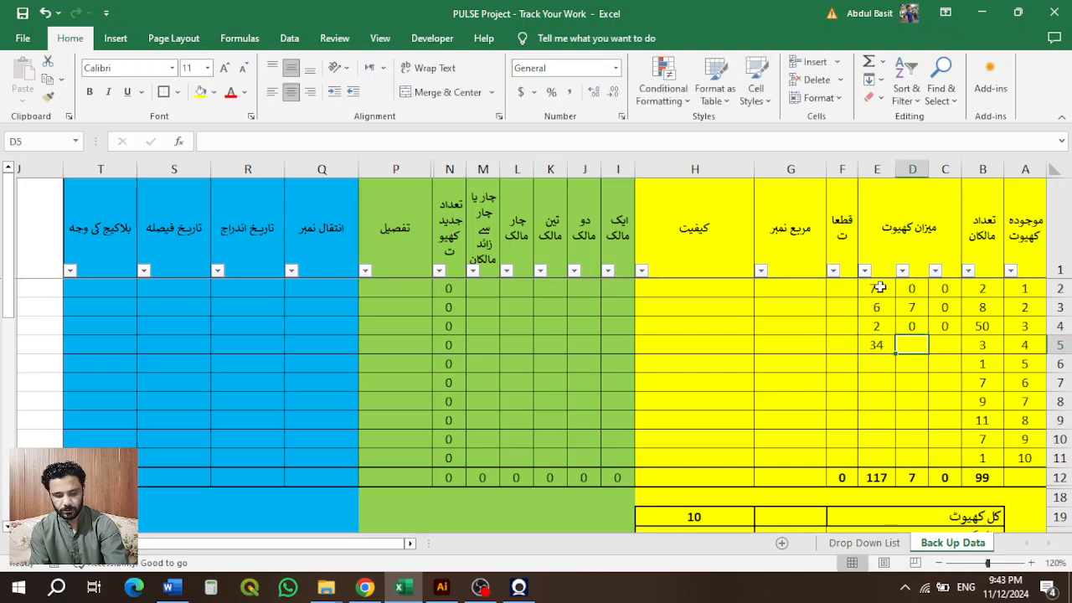
{"action": "type", "text": "5"}
{"action": "key", "text": "Right"}
{"action": "type", "text": "0"}
{"action": "key", "text": "Down"}
{"action": "key", "text": "Up"}
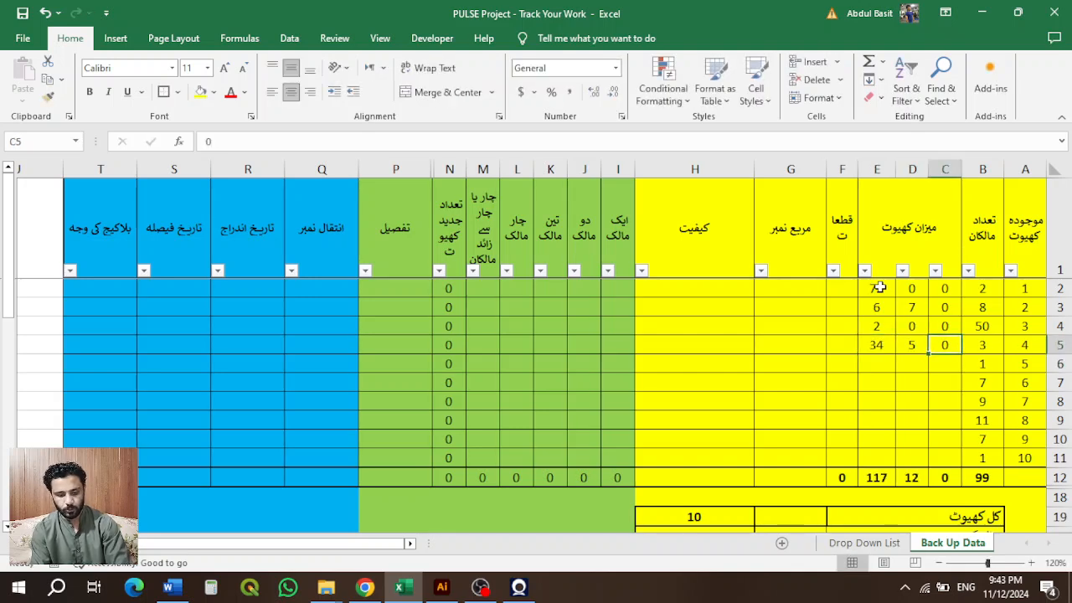
Step: Copy the row 5 area values from C5:E5 into rows 6 to 11 of the same columns
{"action": "key", "text": "shift+Left"}
{"action": "key", "text": "shift+Left"}
{"action": "key", "text": "ctrl+c"}
{"action": "key", "text": "Down"}
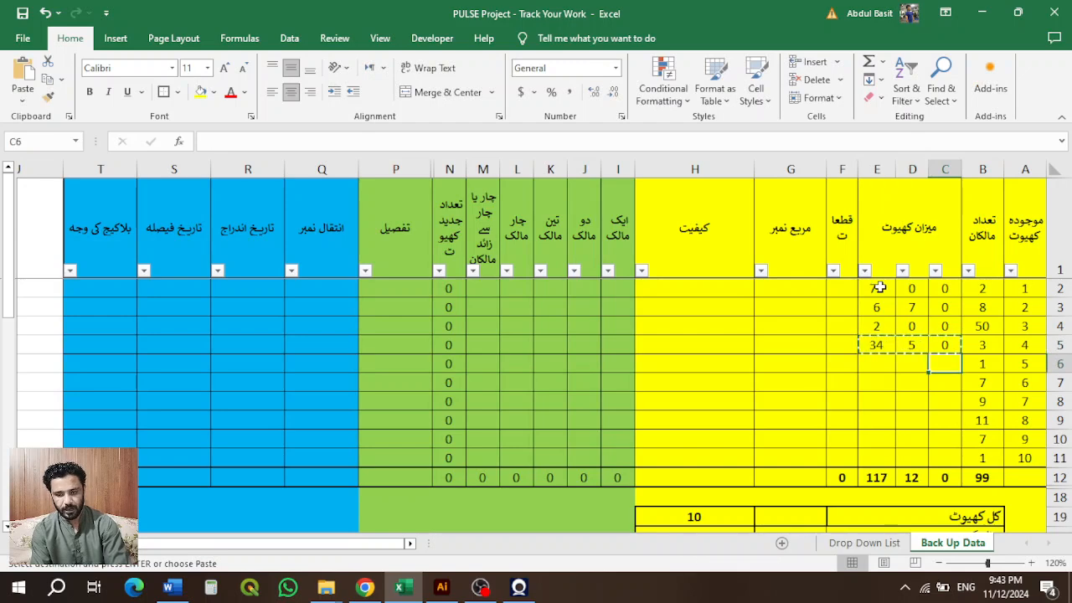
{"action": "key", "text": "shift+Left"}
{"action": "key", "text": "shift+Left"}
{"action": "key", "text": "shift+Down"}
{"action": "key", "text": "shift+Down"}
{"action": "key", "text": "shift+Down"}
{"action": "key", "text": "shift+Down"}
{"action": "key", "text": "shift+Down"}
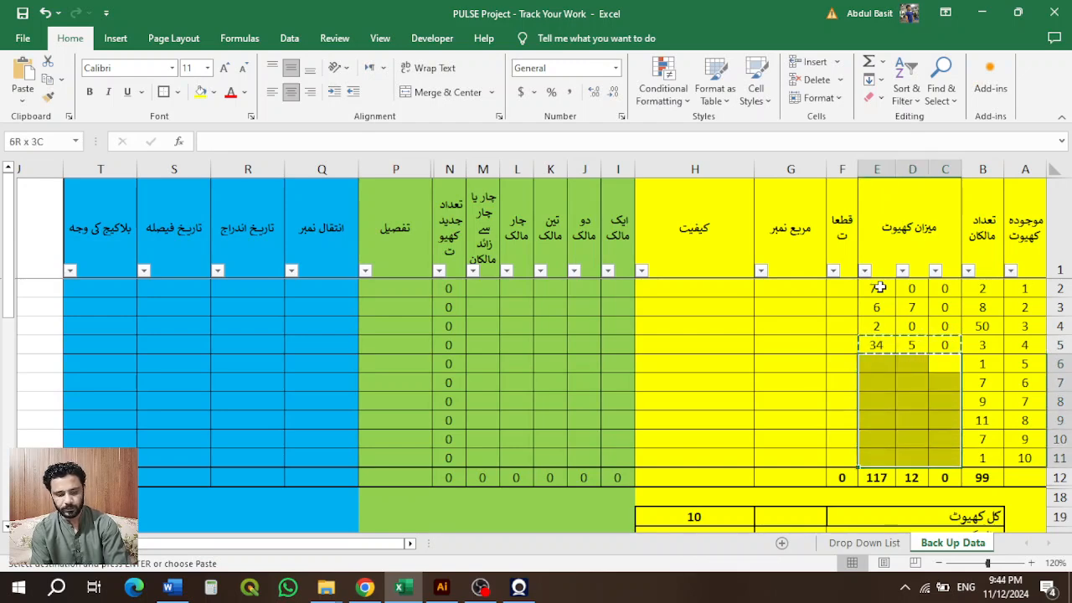
{"action": "key", "text": "ctrl+v"}
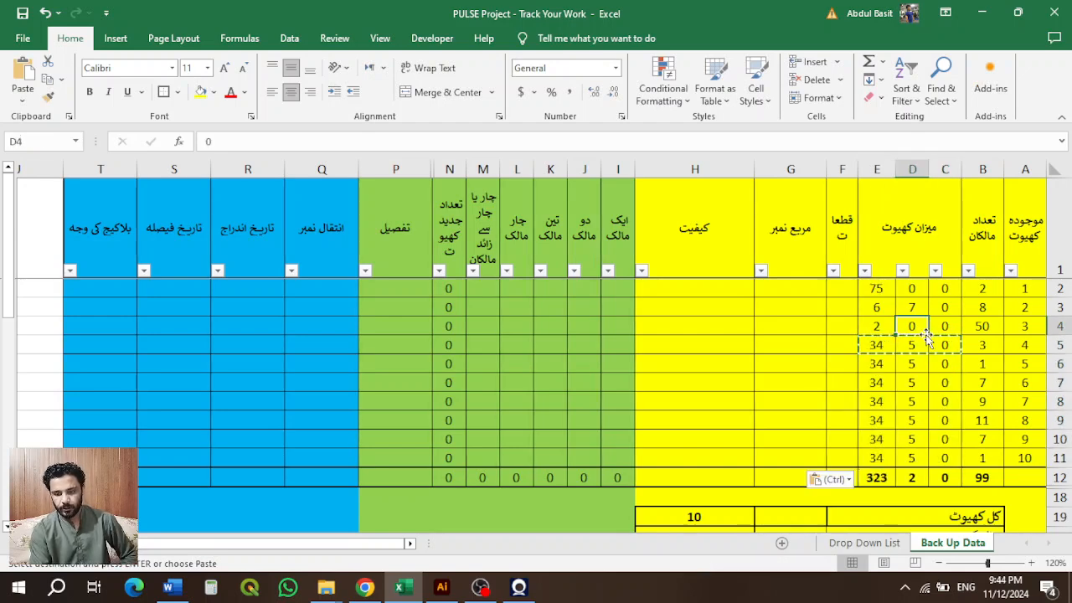
Step: Review the filled columns A, B and C through E one after another, and clear the copy selection
{"action": "left_click", "coordinate": [1036, 166]}
{"action": "left_click", "coordinate": [985, 166]}
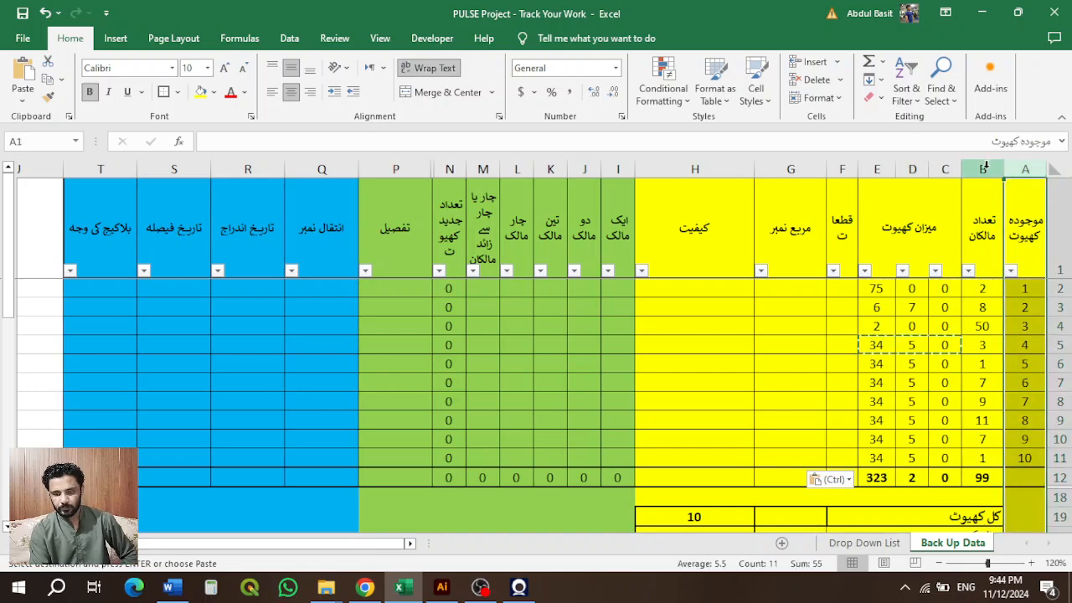
{"action": "left_click", "coordinate": [986, 166]}
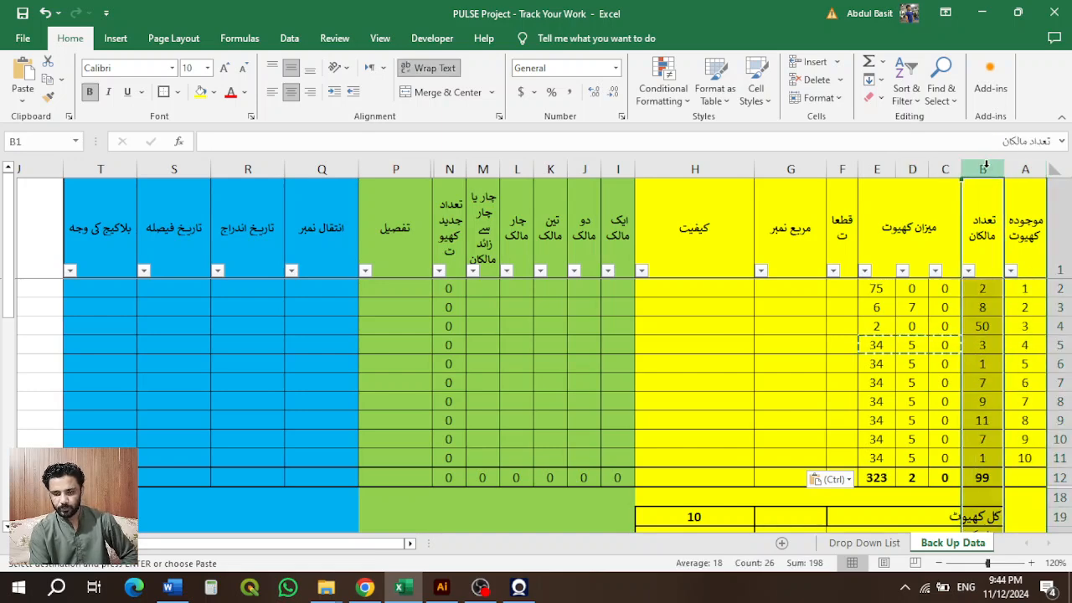
{"action": "left_click", "coordinate": [869, 170]}
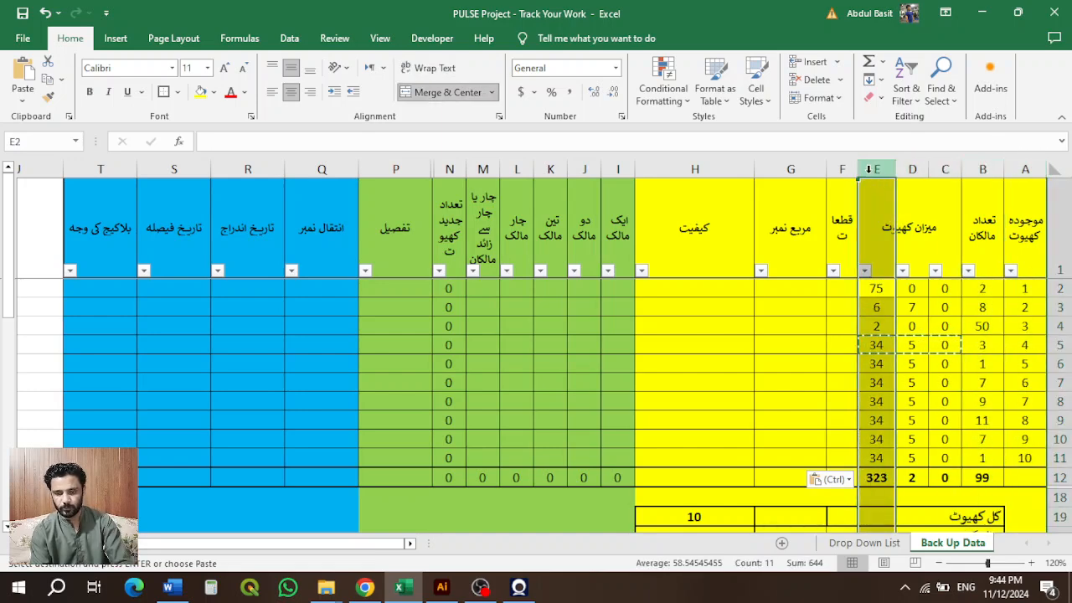
{"action": "key", "text": "shift+Right"}
{"action": "key", "text": "shift+Right"}
{"action": "key", "text": "shift+Right"}
{"action": "key", "text": "shift+Right"}
{"action": "key", "text": "shift+Left"}
{"action": "key", "text": "shift+Left"}
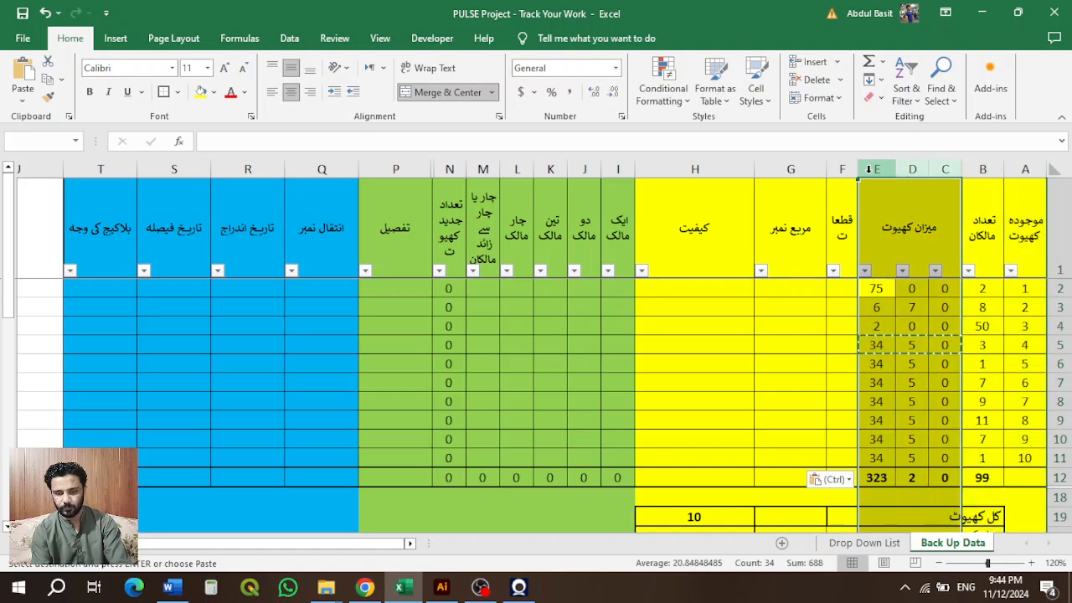
{"action": "left_click", "coordinate": [838, 310]}
{"action": "key", "text": "Escape"}
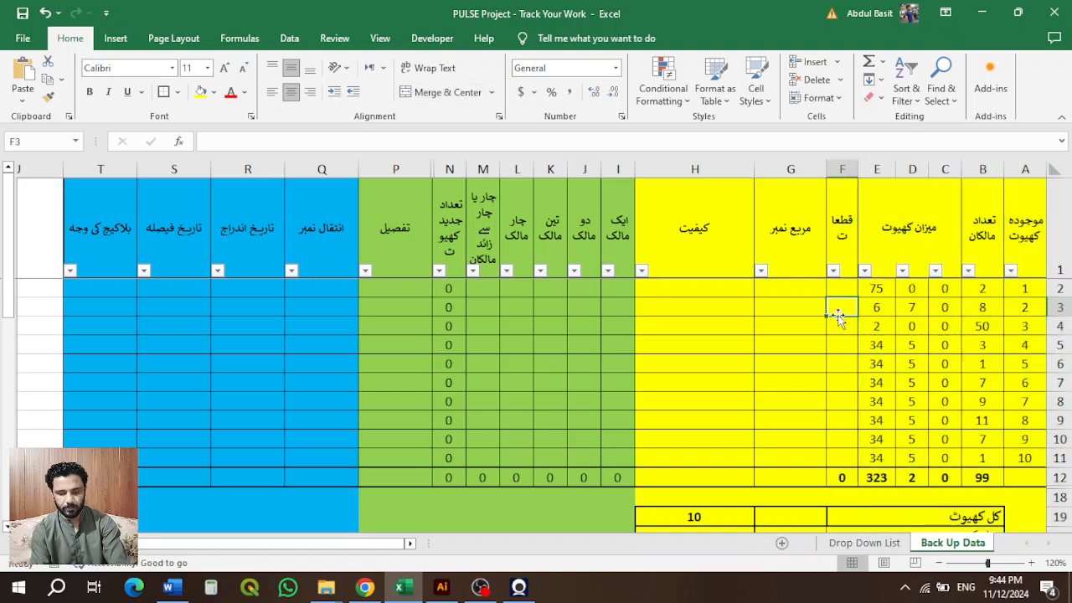
Step: Examine the میزان کھیوٹ totals in cells C12 to E12 and the formula in E12
{"action": "left_click", "coordinate": [886, 476]}
{"action": "key", "text": "shift+Right"}
{"action": "key", "text": "shift+Right"}
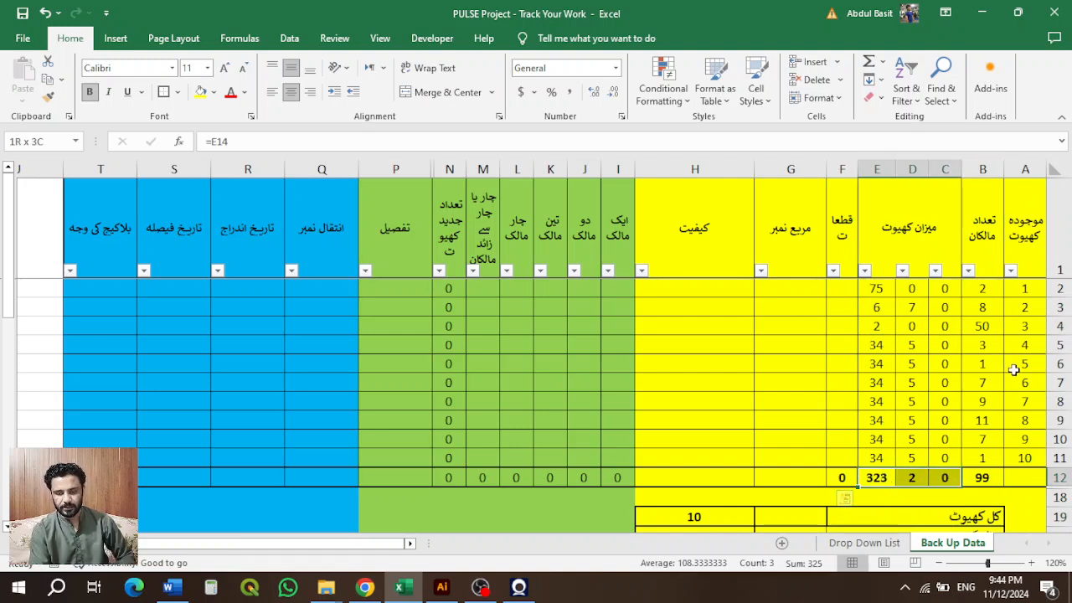
{"action": "left_click", "coordinate": [886, 479]}
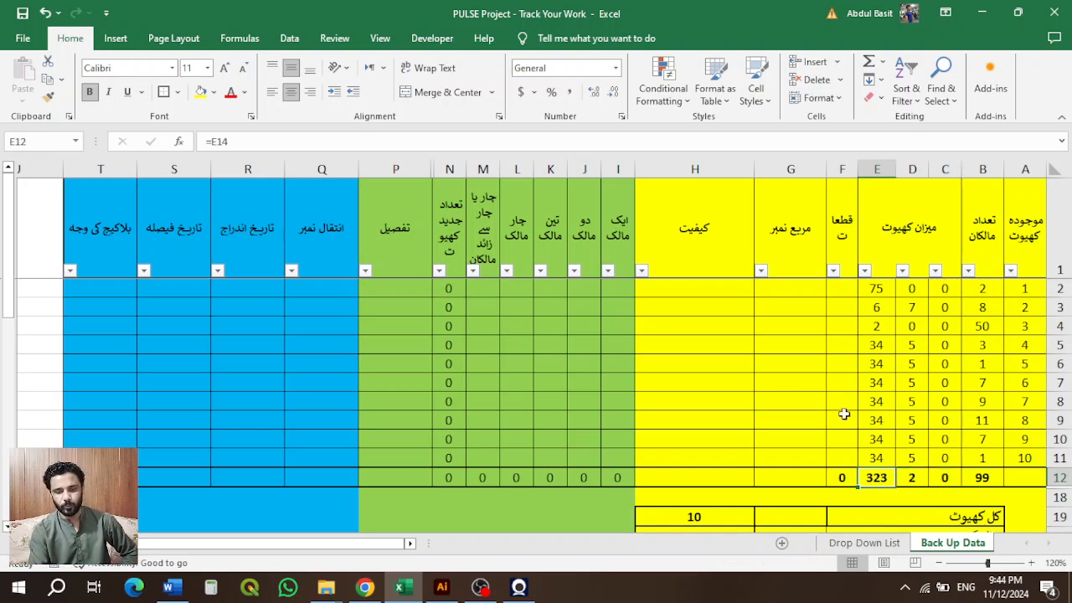
Step: Enter the قطعات plot counts 15, 3, 1 and 15 in cells F2 to F5
{"action": "left_click", "coordinate": [835, 291]}
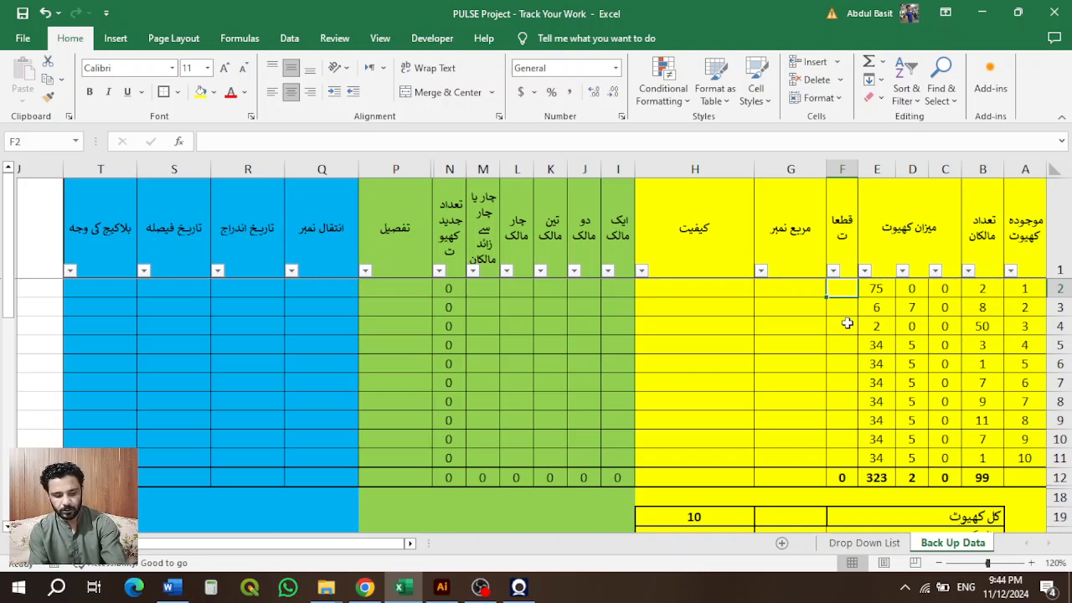
{"action": "type", "text": "15"}
{"action": "key", "text": "Return"}
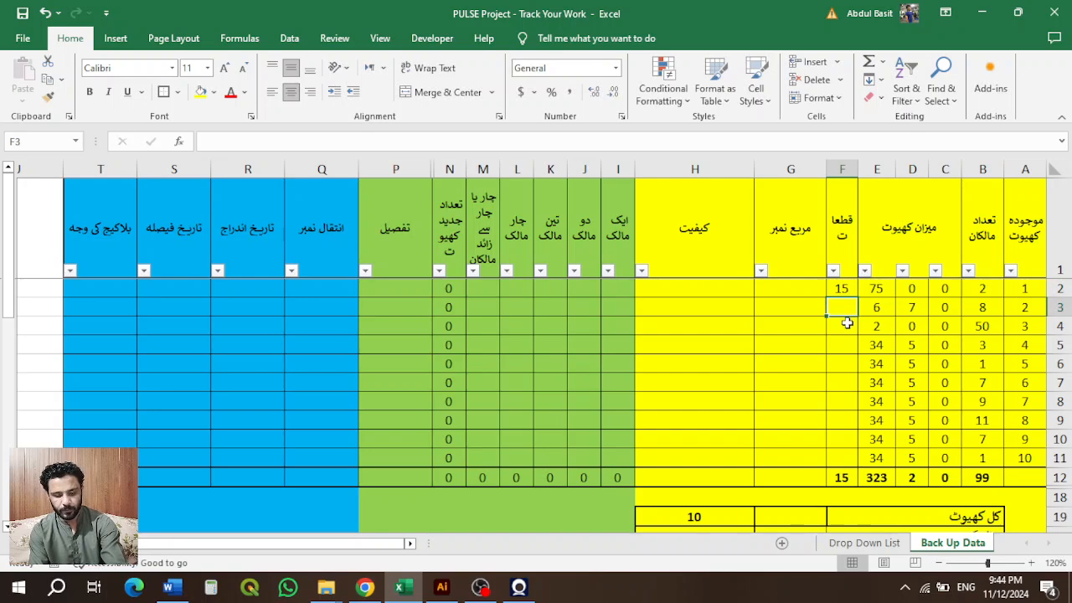
{"action": "type", "text": "3"}
{"action": "key", "text": "Return"}
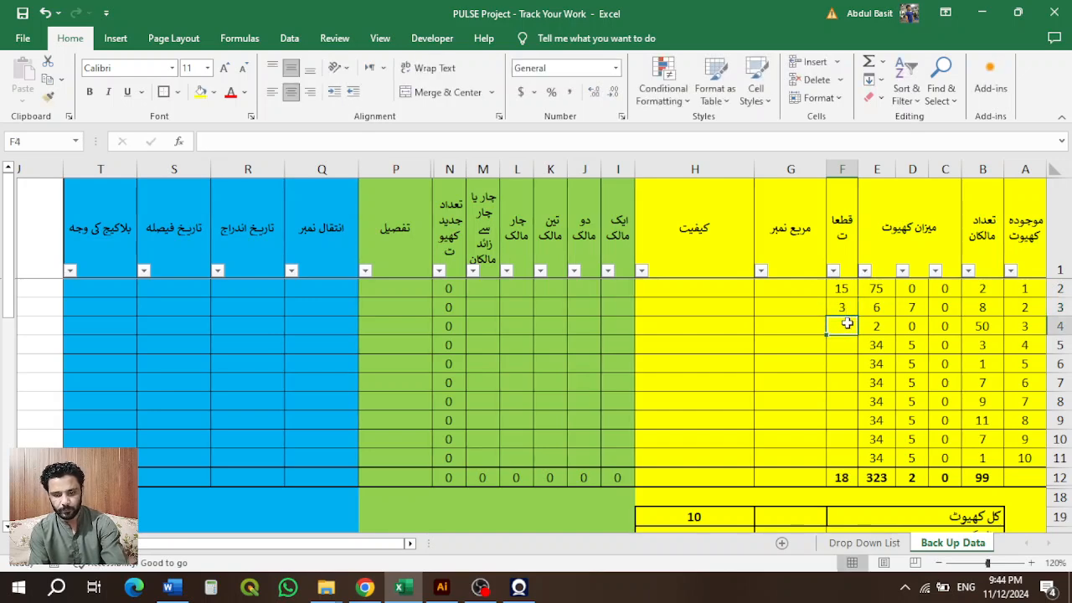
{"action": "type", "text": "1"}
{"action": "key", "text": "Return"}
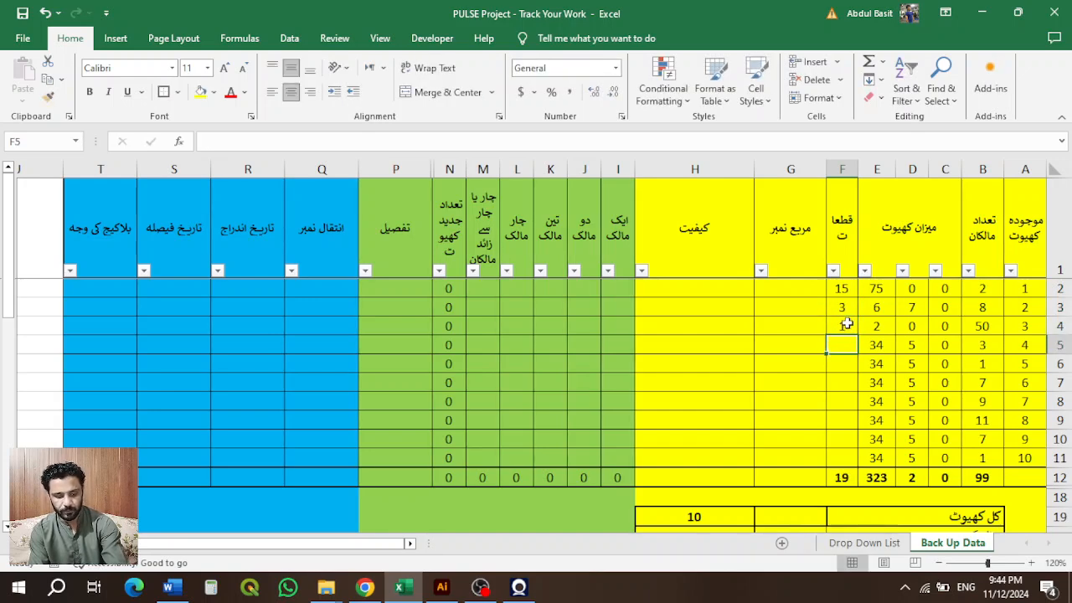
{"action": "type", "text": "5"}
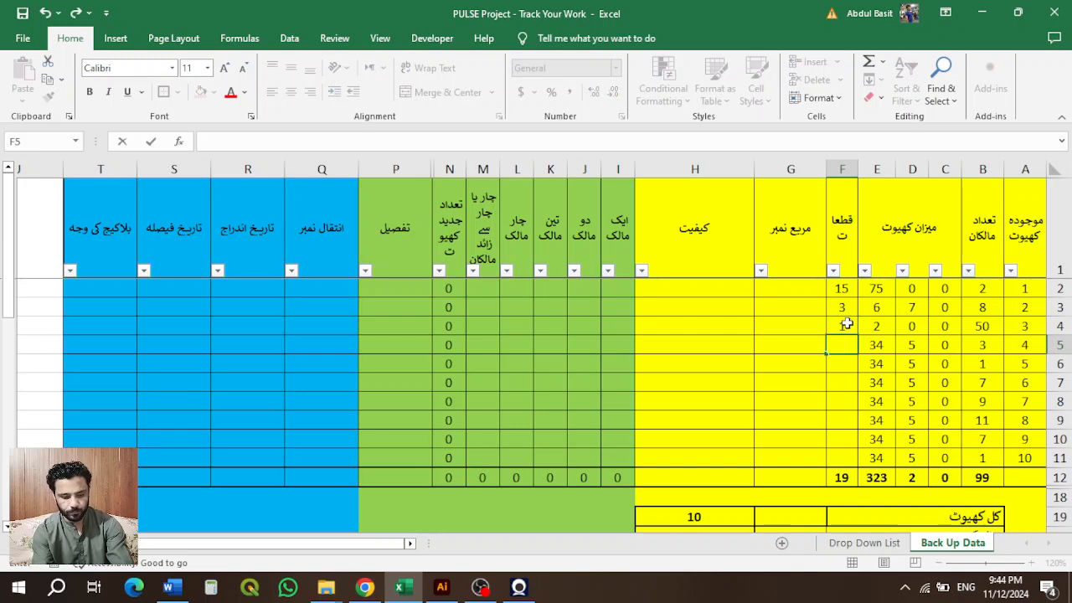
{"action": "type", "text": "15"}
{"action": "key", "text": "Return"}
{"action": "key", "text": "Up"}
{"action": "key", "text": "Down"}
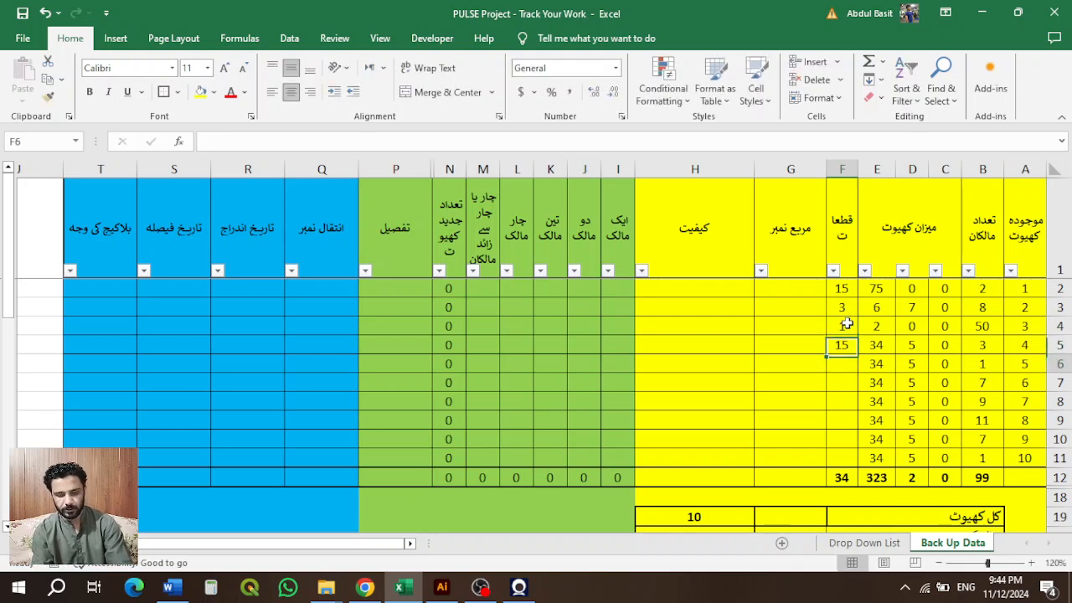
Step: Extend the number series from F4:F5 down to F10, and enter 4 as the قطعات count in F11
{"action": "key", "text": "Up"}
{"action": "key", "text": "Up"}
{"action": "key", "text": "shift+Down"}
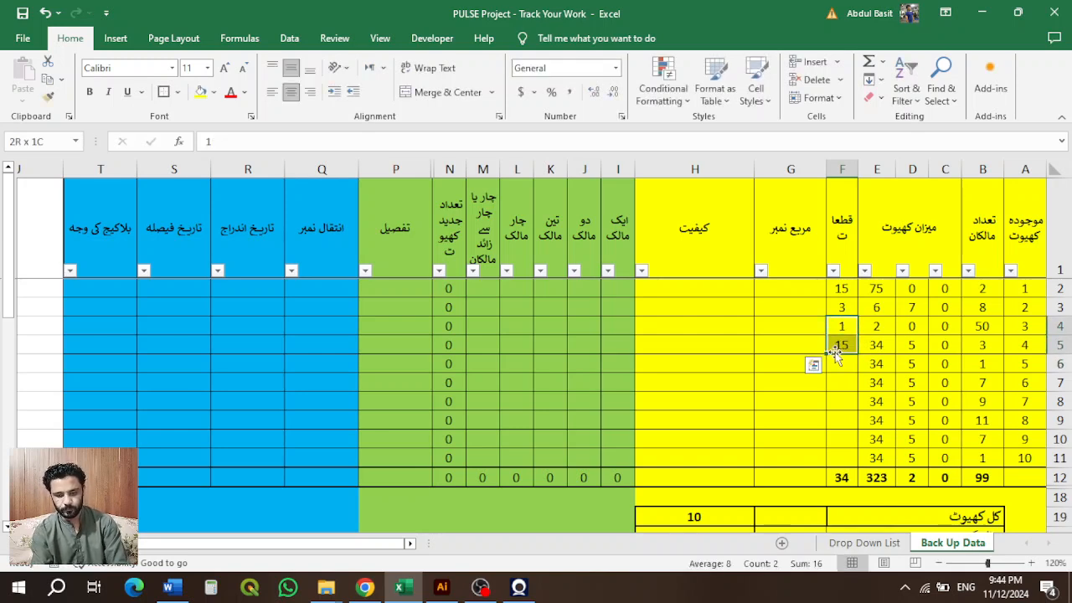
{"action": "left_click_drag", "start_coordinate": [828, 354], "coordinate": [828, 444]}
{"action": "left_click", "coordinate": [835, 463]}
{"action": "type", "text": "4"}
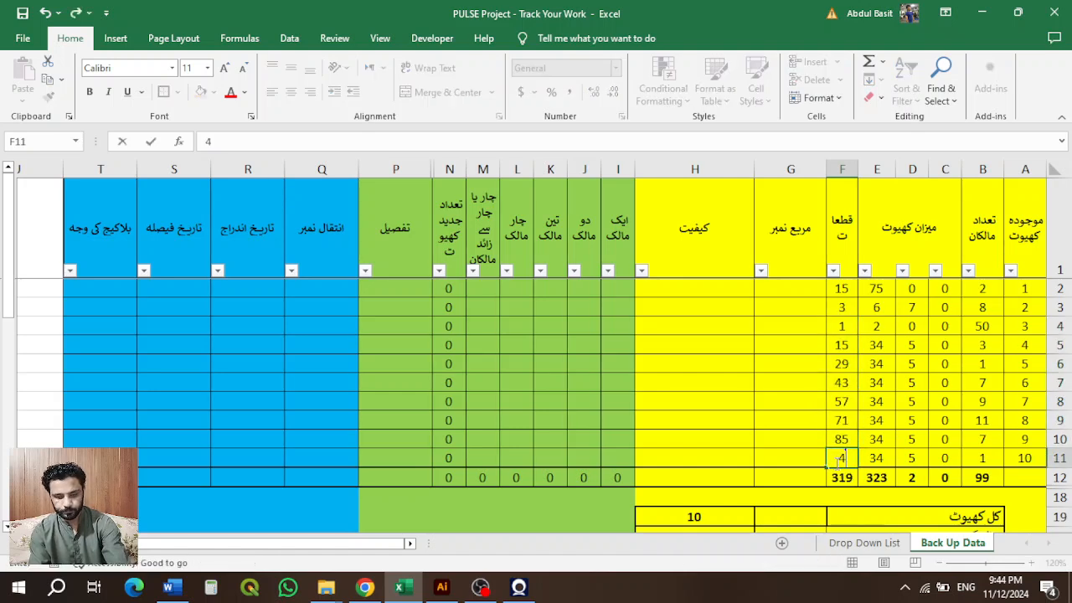
{"action": "key", "text": "Tab"}
Step: Enter the مربع نمبر values 2, 3 and 2,3 in cells G2 to G4
{"action": "key", "text": "Up"}
{"action": "key", "text": "Up"}
{"action": "key", "text": "Up"}
{"action": "key", "text": "Up"}
{"action": "key", "text": "Up"}
{"action": "key", "text": "Up"}
{"action": "key", "text": "Up"}
{"action": "key", "text": "Up"}
{"action": "key", "text": "Up"}
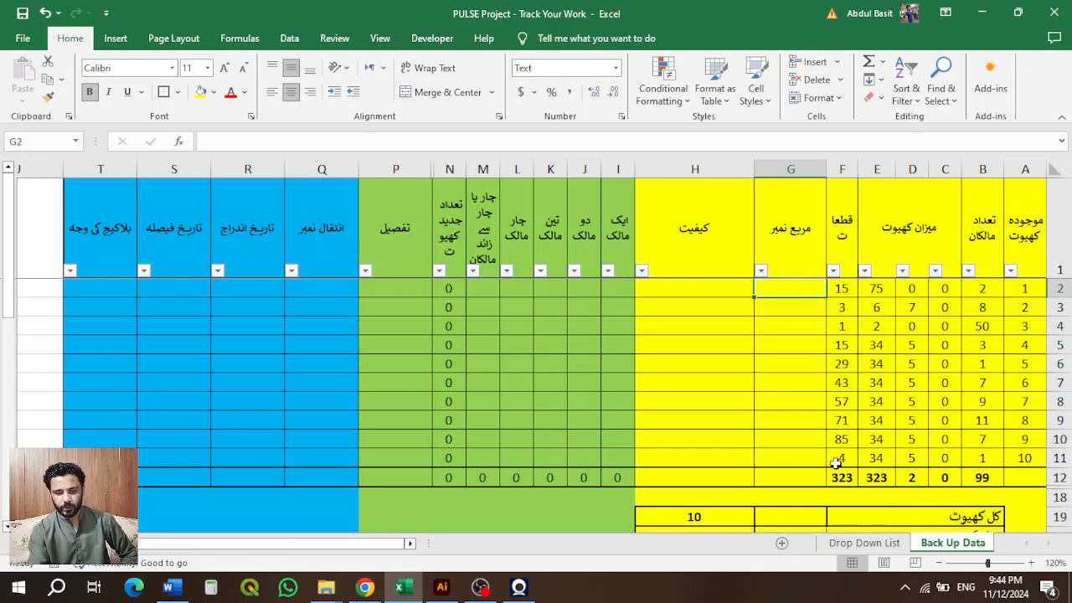
{"action": "left_click", "coordinate": [790, 170]}
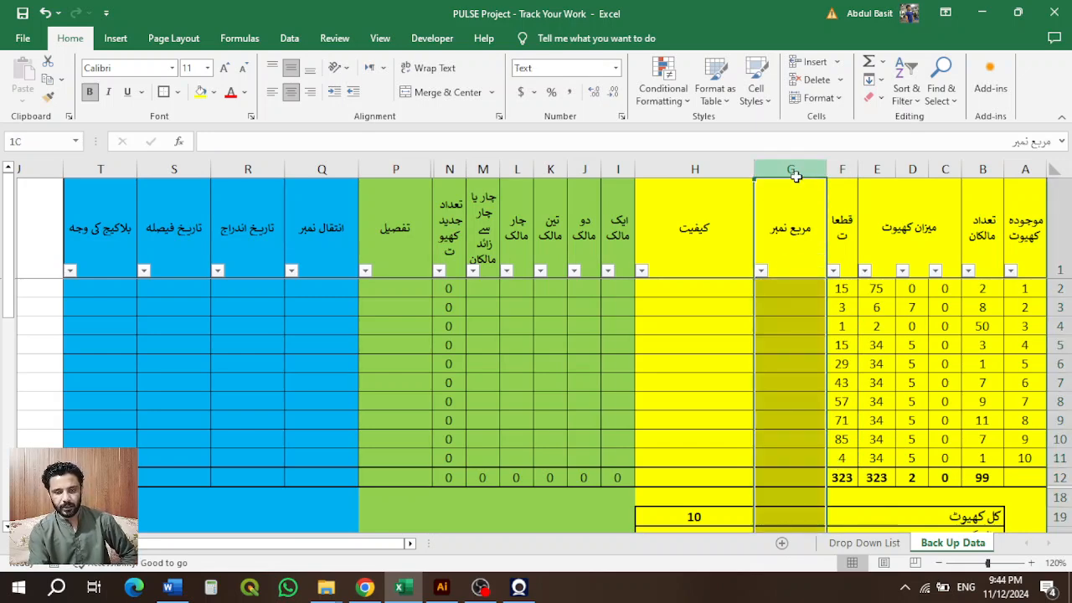
{"action": "left_click", "coordinate": [791, 287]}
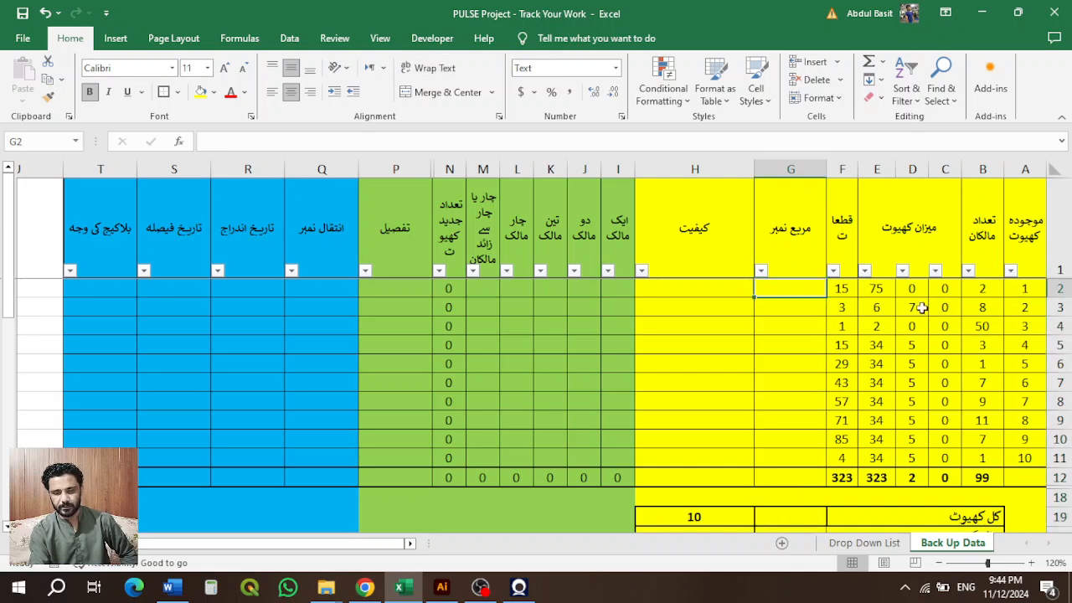
{"action": "type", "text": "2"}
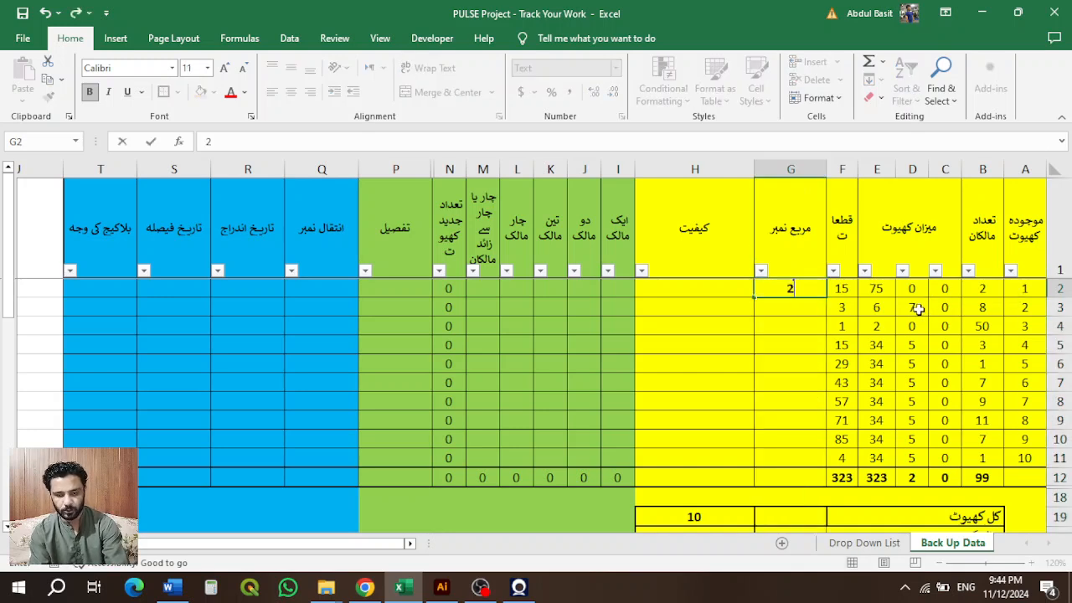
{"action": "key", "text": "Return"}
{"action": "type", "text": "3"}
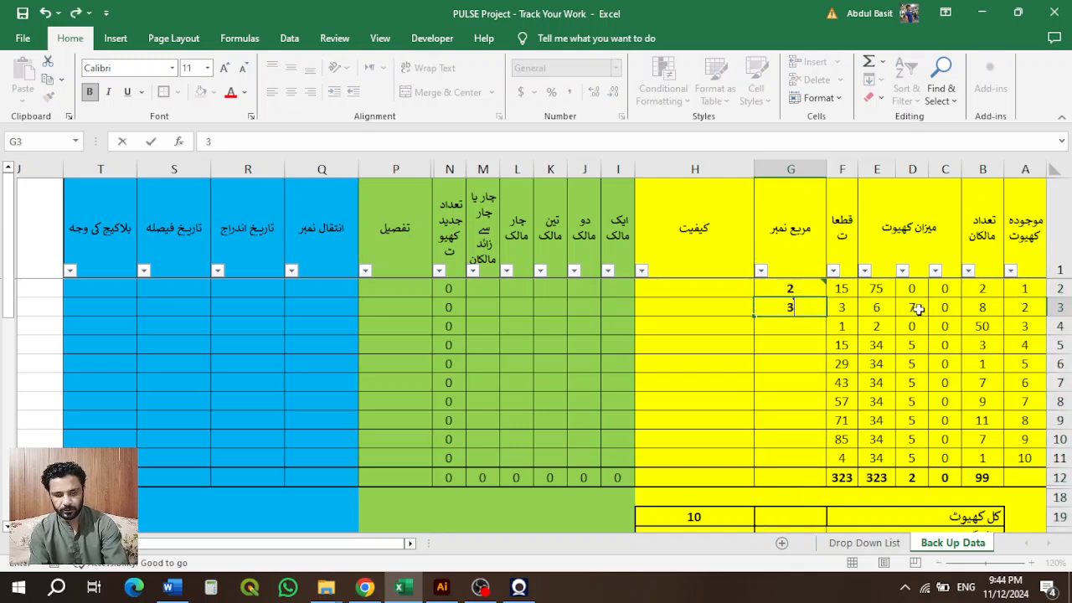
{"action": "key", "text": "Return"}
{"action": "type", "text": "2"}
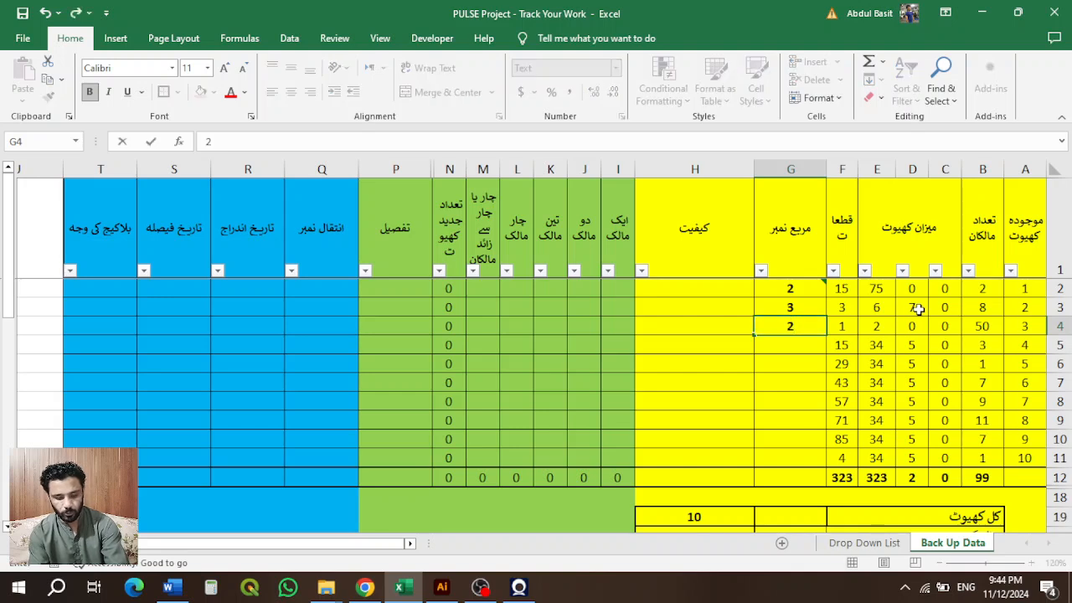
{"action": "type", "text": ",3"}
{"action": "key", "text": "Return"}
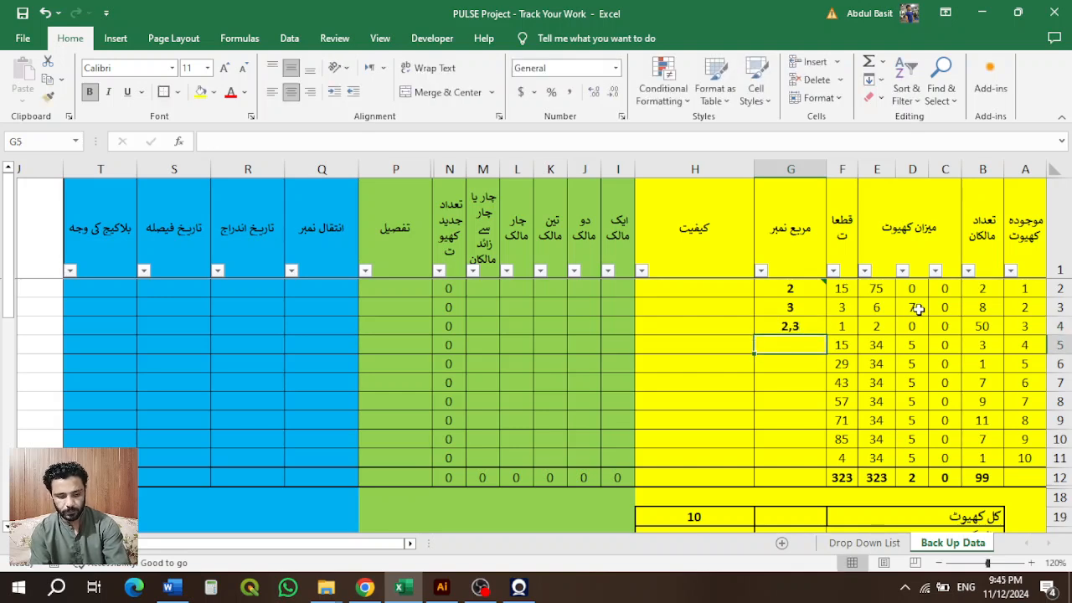
Step: Enter the مربع نمبر values 5, 6, 6,7 and 1 in cells G5 to G8
{"action": "type", "text": "5"}
{"action": "key", "text": "Return"}
{"action": "type", "text": "6"}
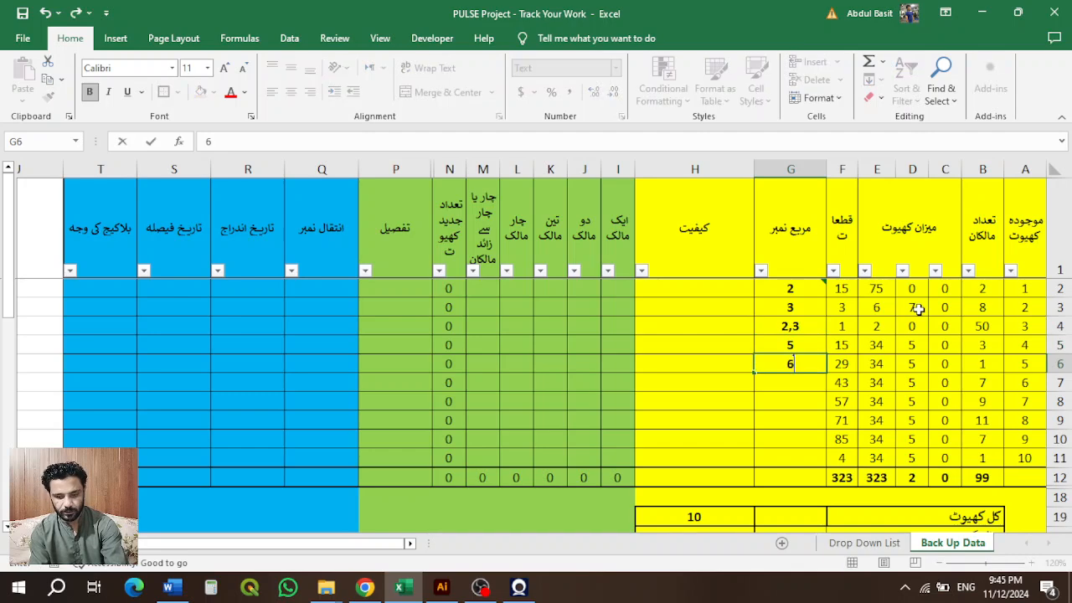
{"action": "key", "text": "Return"}
{"action": "type", "text": "6"}
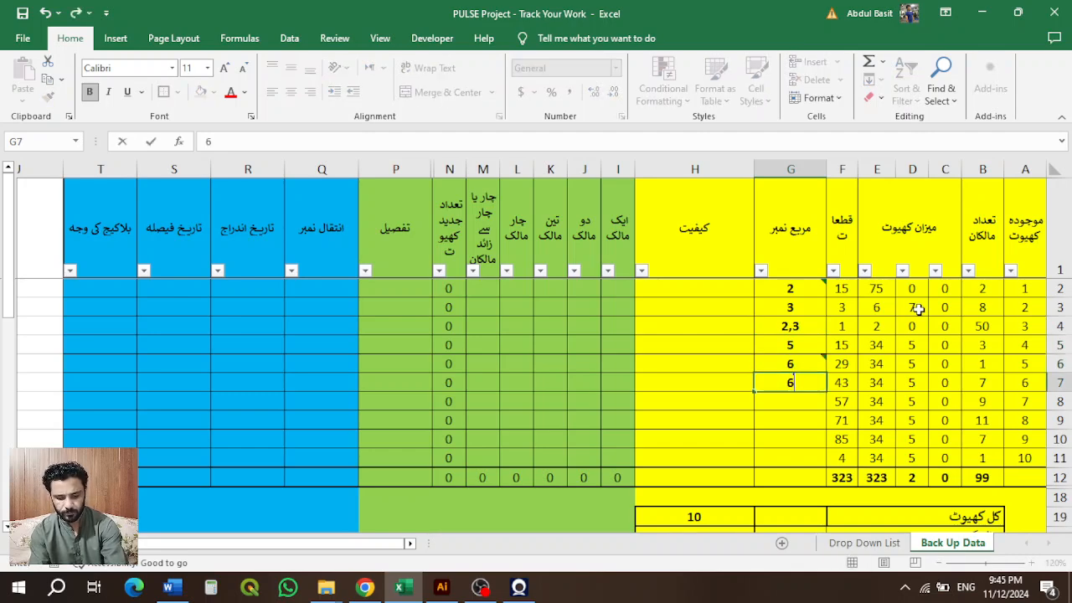
{"action": "type", "text": ",7"}
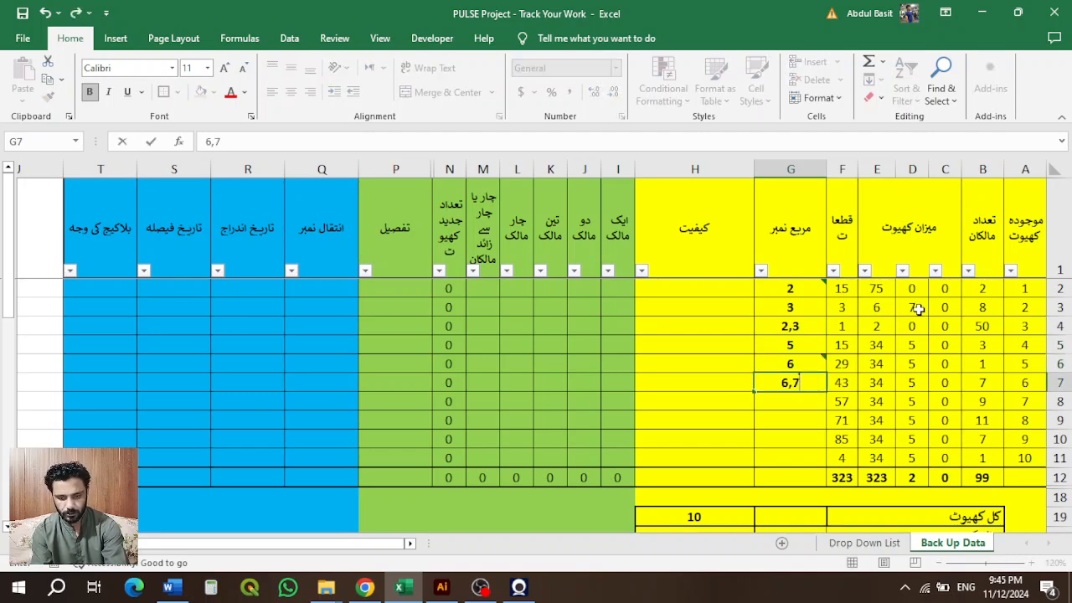
{"action": "key", "text": "Return"}
{"action": "type", "text": "1"}
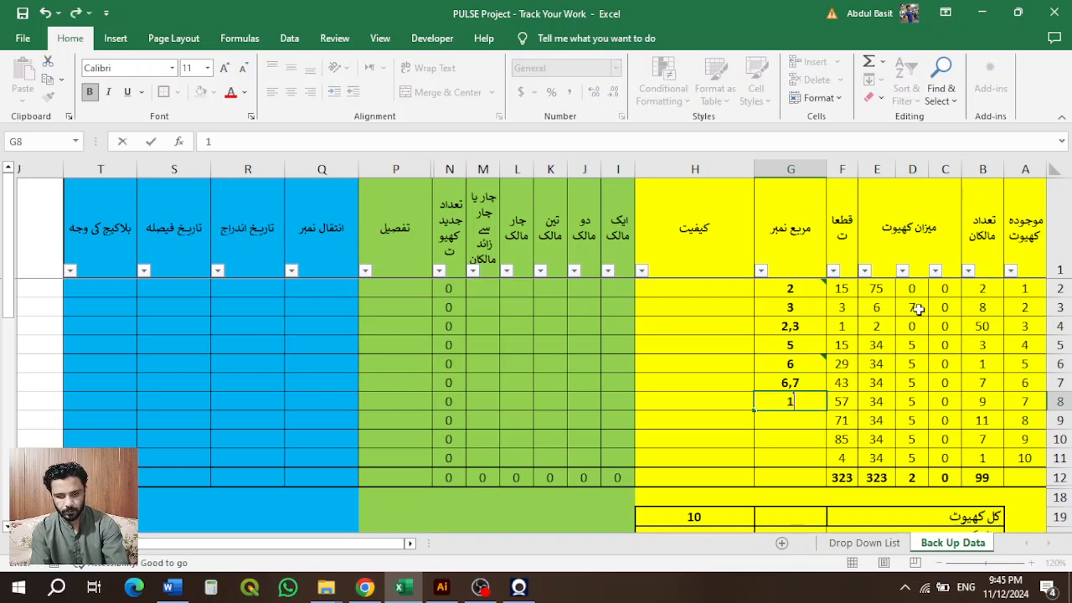
{"action": "key", "text": "Return"}
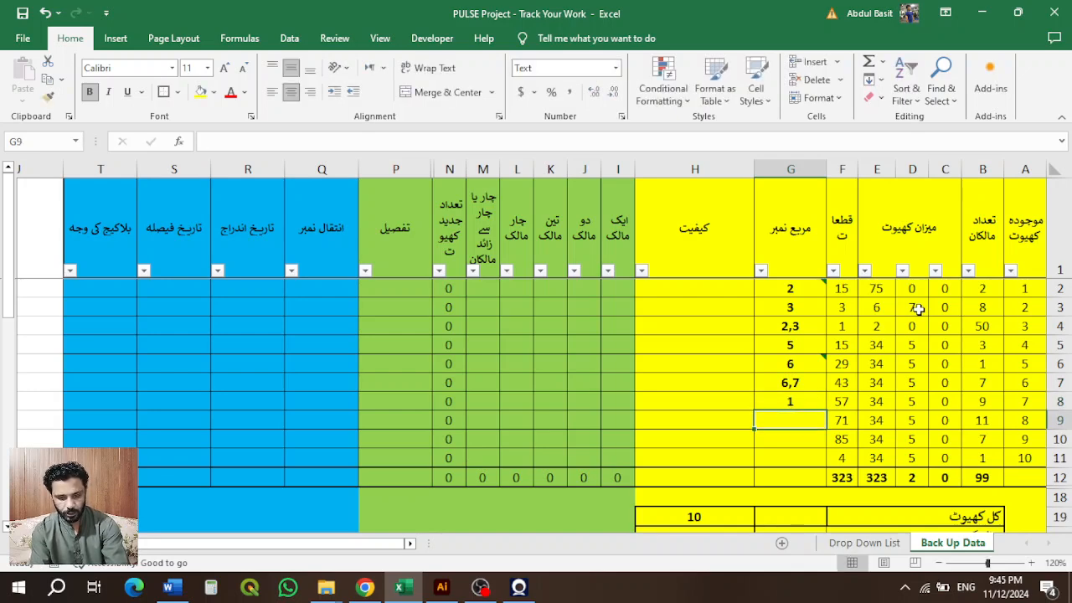
Step: Complete the مربع نمبر column with 4 in G9, 5 in G10 and 10 in G11
{"action": "type", "text": "4"}
{"action": "key", "text": "Return"}
{"action": "type", "text": "5"}
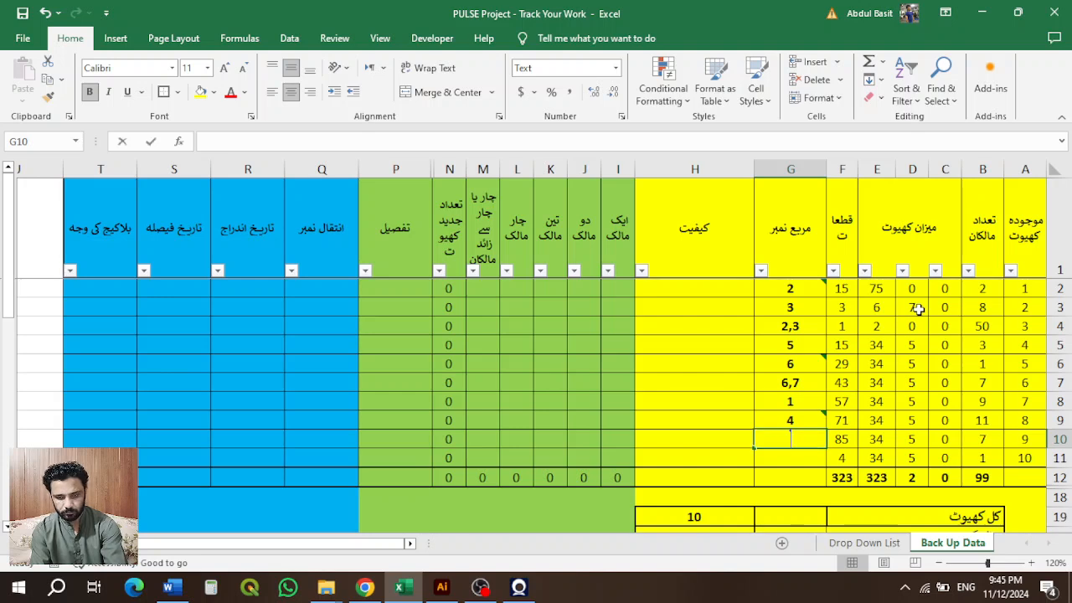
{"action": "key", "text": "Return"}
{"action": "type", "text": "10"}
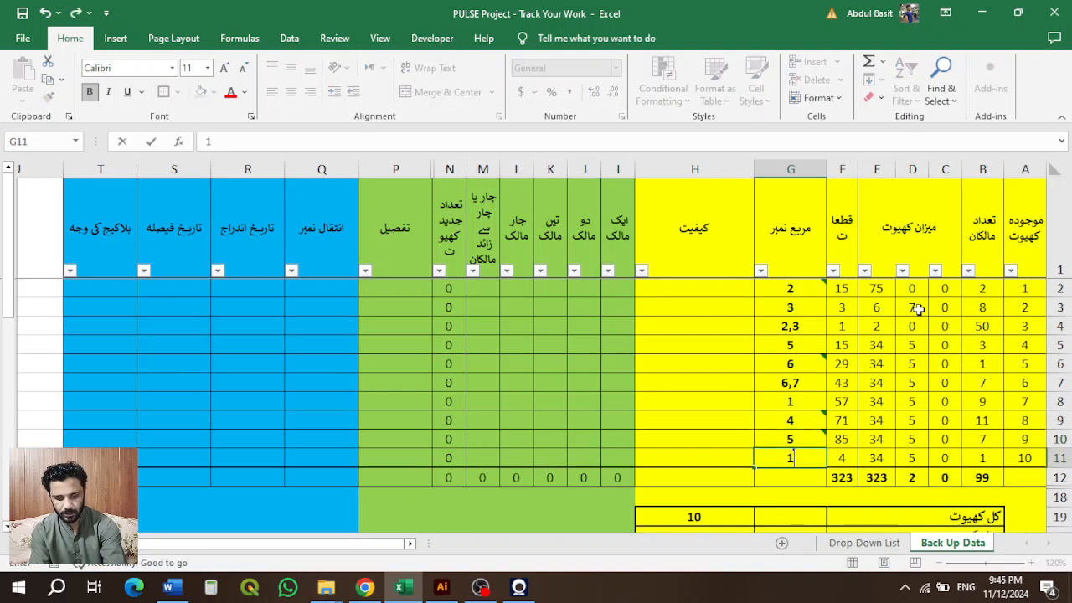
{"action": "key", "text": "Up"}
Step: Review the filled مربع نمبر column G and the header cells around it
{"action": "key", "text": "Up"}
{"action": "key", "text": "Up"}
{"action": "key", "text": "Up"}
{"action": "key", "text": "Up"}
{"action": "key", "text": "Up"}
{"action": "key", "text": "Up"}
{"action": "key", "text": "Up"}
{"action": "key", "text": "Up"}
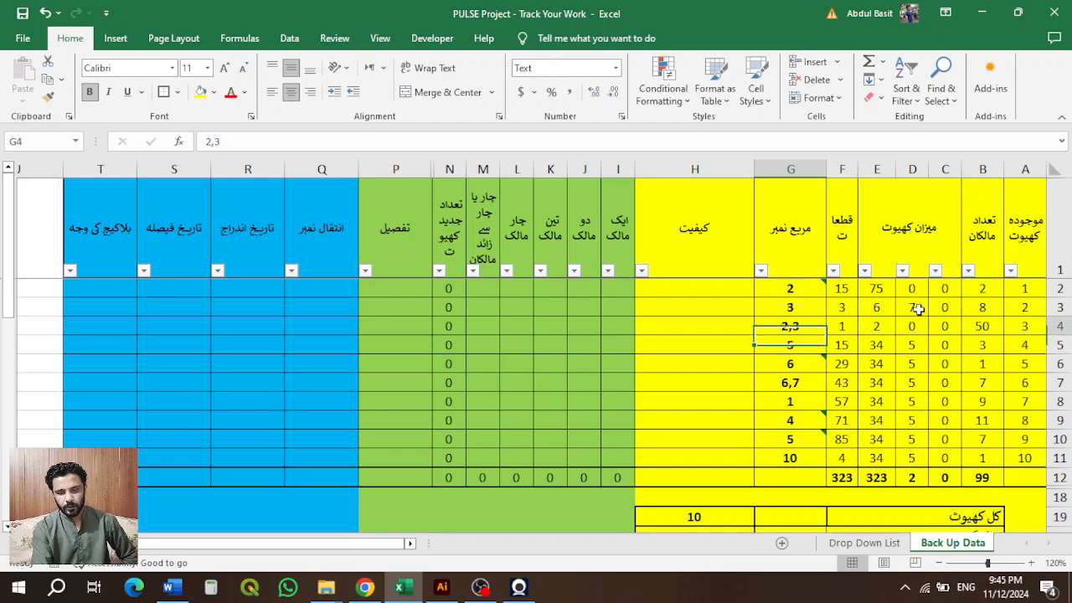
{"action": "left_click", "coordinate": [801, 172]}
{"action": "key", "text": "shift+Right"}
{"action": "key", "text": "shift+Right"}
{"action": "key", "text": "shift+Right"}
{"action": "key", "text": "shift+Right"}
{"action": "key", "text": "Right"}
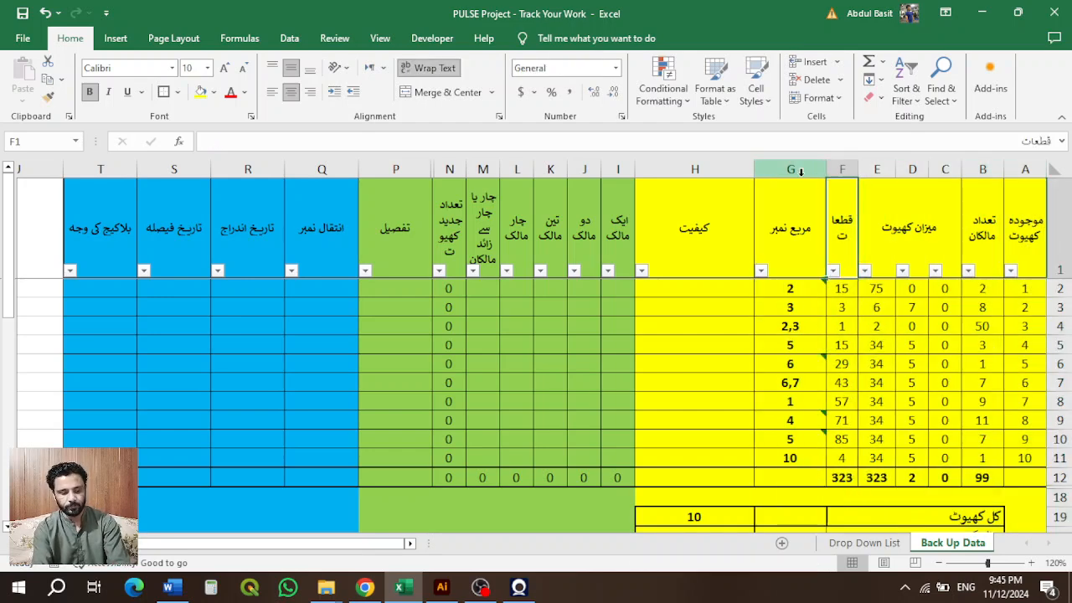
{"action": "left_click", "coordinate": [806, 242]}
Step: Examine all the status options in the کیفیت drop-down list of cell H2, and close it without choosing one
{"action": "left_click", "coordinate": [727, 281]}
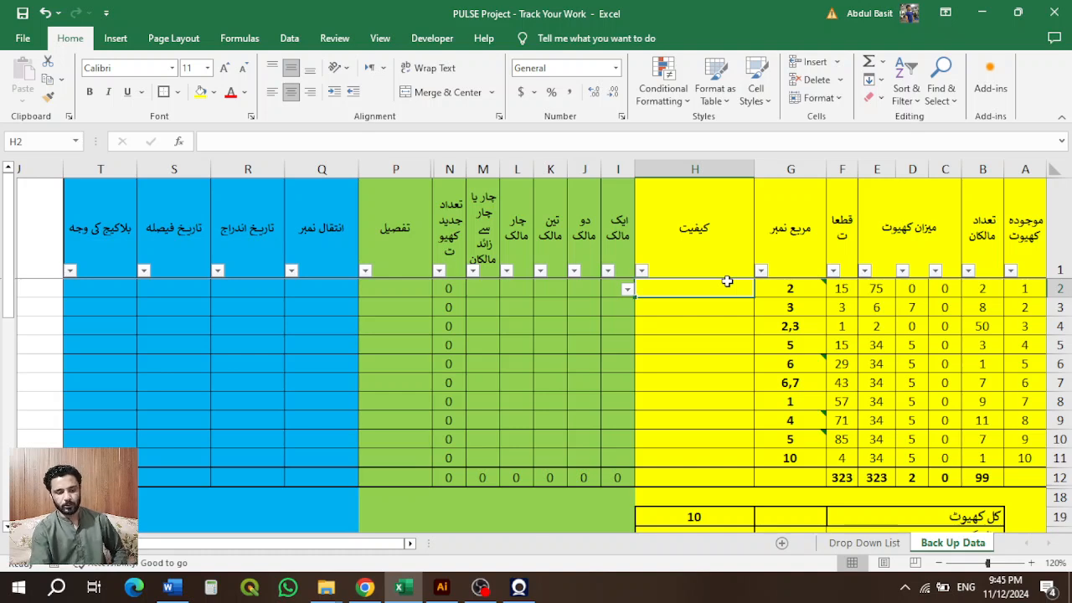
{"action": "left_click", "coordinate": [480, 586]}
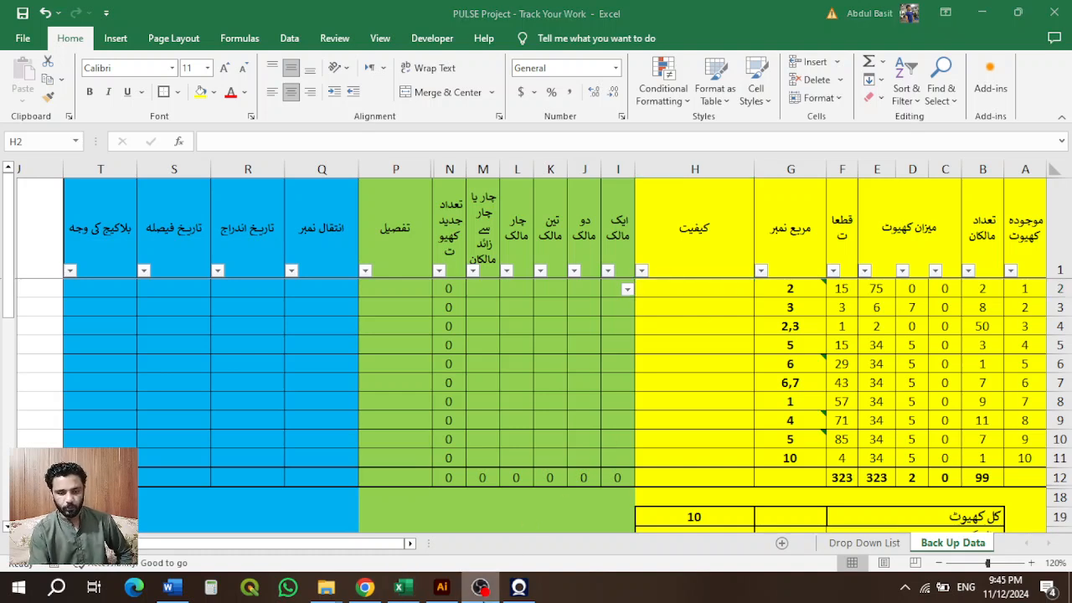
{"action": "left_click", "coordinate": [402, 588]}
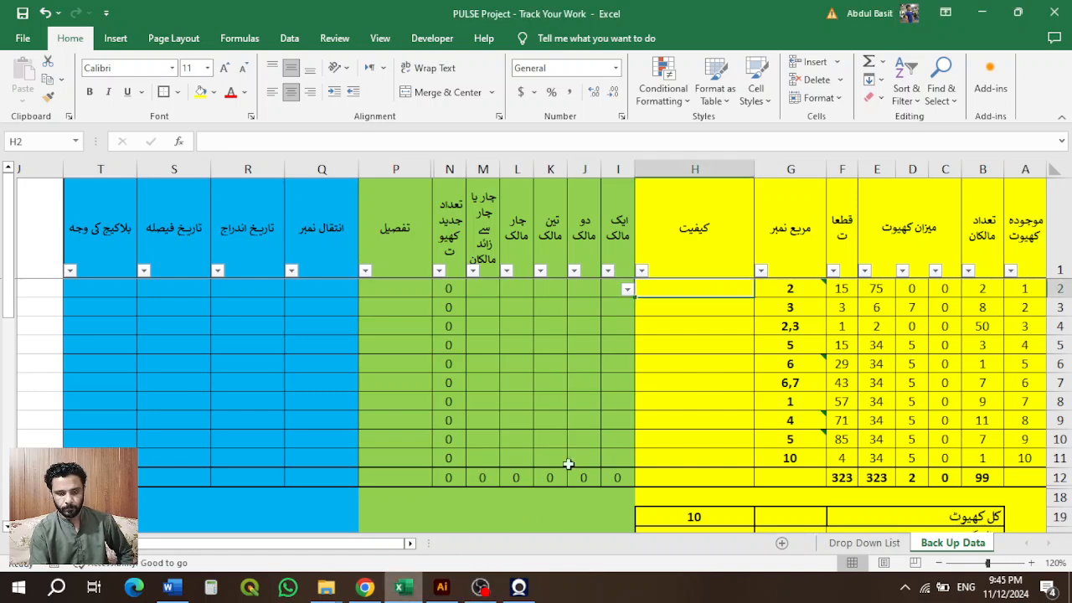
{"action": "left_click", "coordinate": [627, 290]}
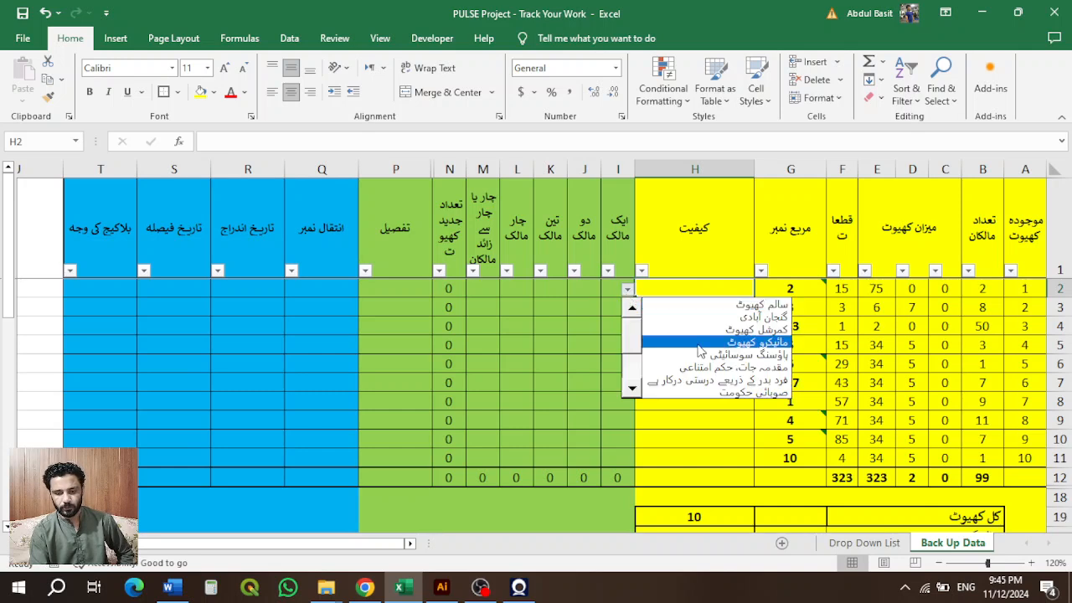
{"action": "left_click", "coordinate": [631, 390]}
{"action": "left_click", "coordinate": [631, 390]}
{"action": "left_click", "coordinate": [631, 390]}
{"action": "left_click", "coordinate": [632, 390]}
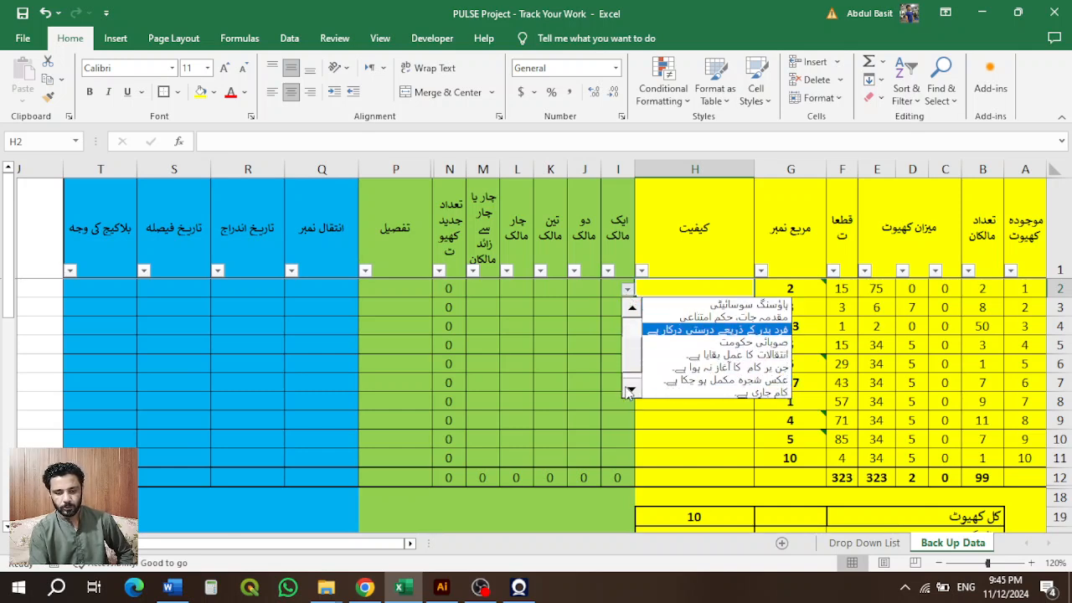
{"action": "left_click", "coordinate": [630, 392]}
{"action": "left_click", "coordinate": [630, 308]}
{"action": "left_click", "coordinate": [630, 308]}
{"action": "left_click", "coordinate": [630, 308]}
{"action": "left_click", "coordinate": [629, 308]}
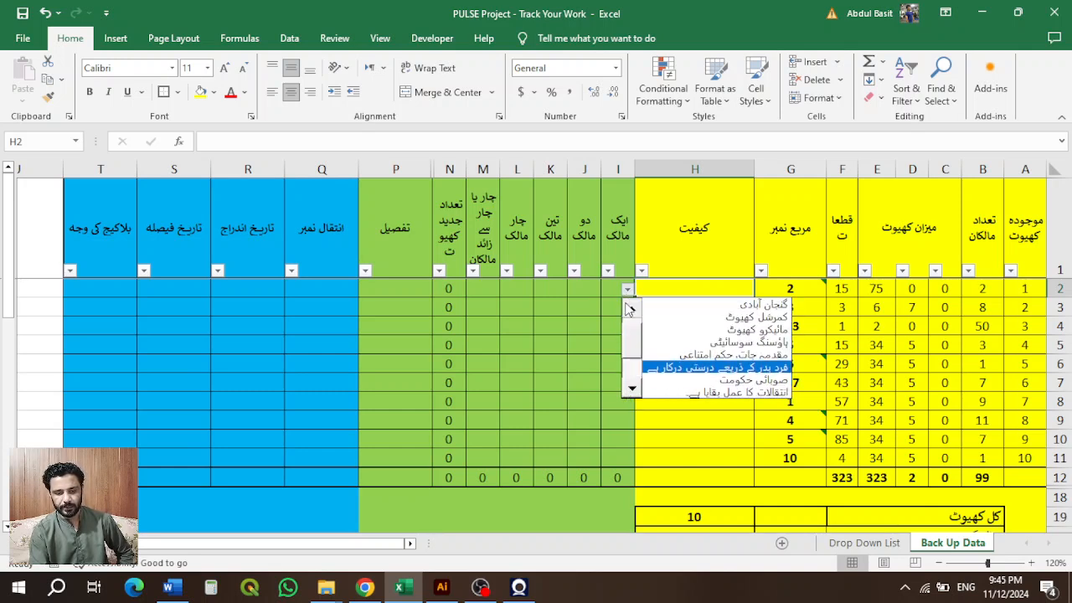
{"action": "left_click", "coordinate": [630, 309]}
{"action": "left_click", "coordinate": [705, 419]}
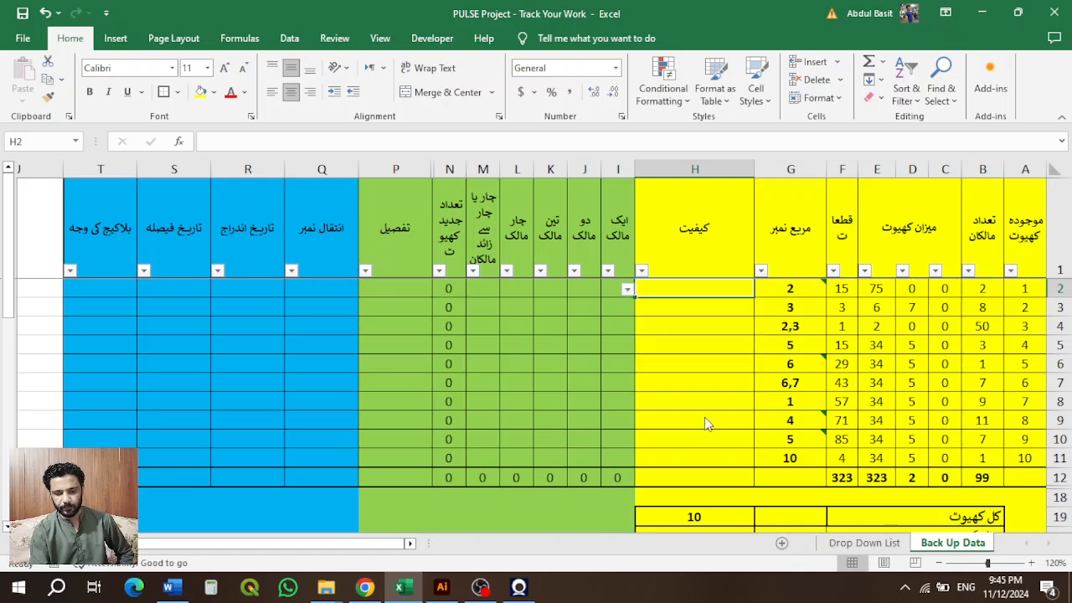
Step: Filter the تعداد مالکان column to show only the khewats with 1 owner
{"action": "left_click", "coordinate": [981, 310]}
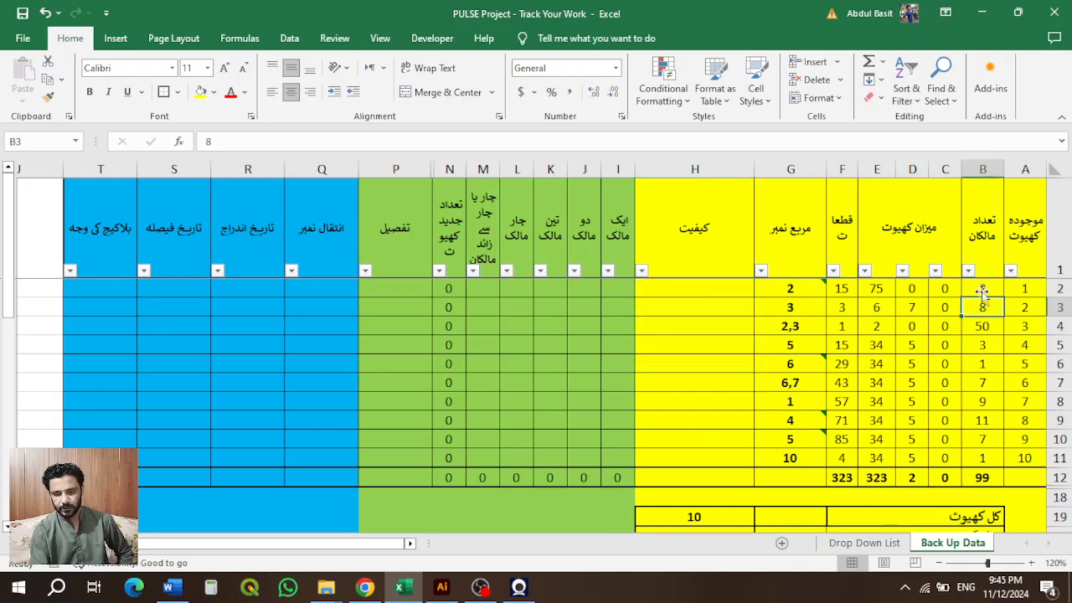
{"action": "left_click", "coordinate": [969, 271]}
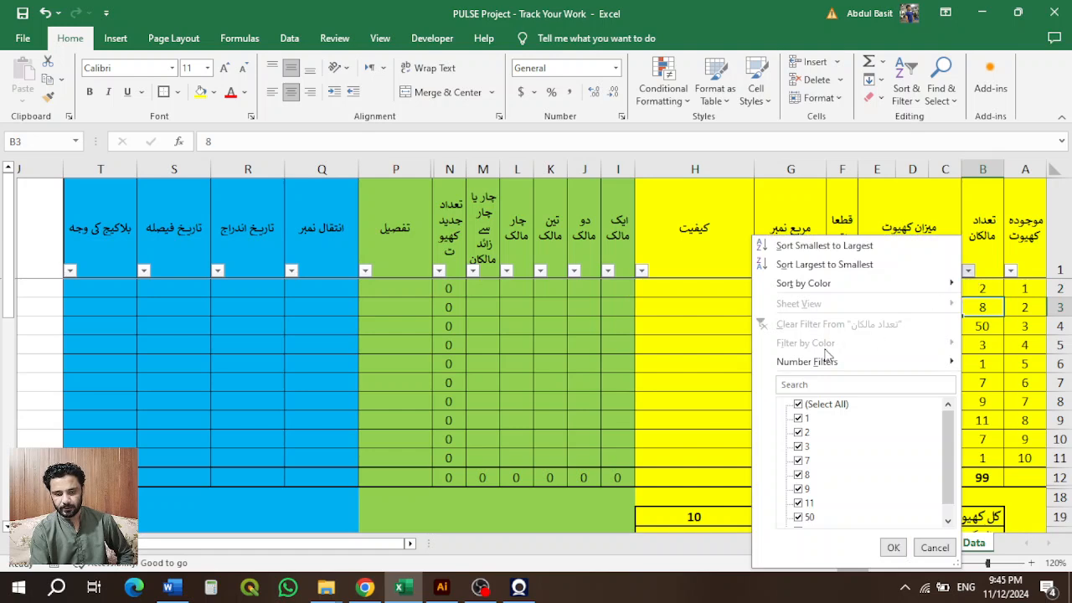
{"action": "left_click", "coordinate": [824, 405]}
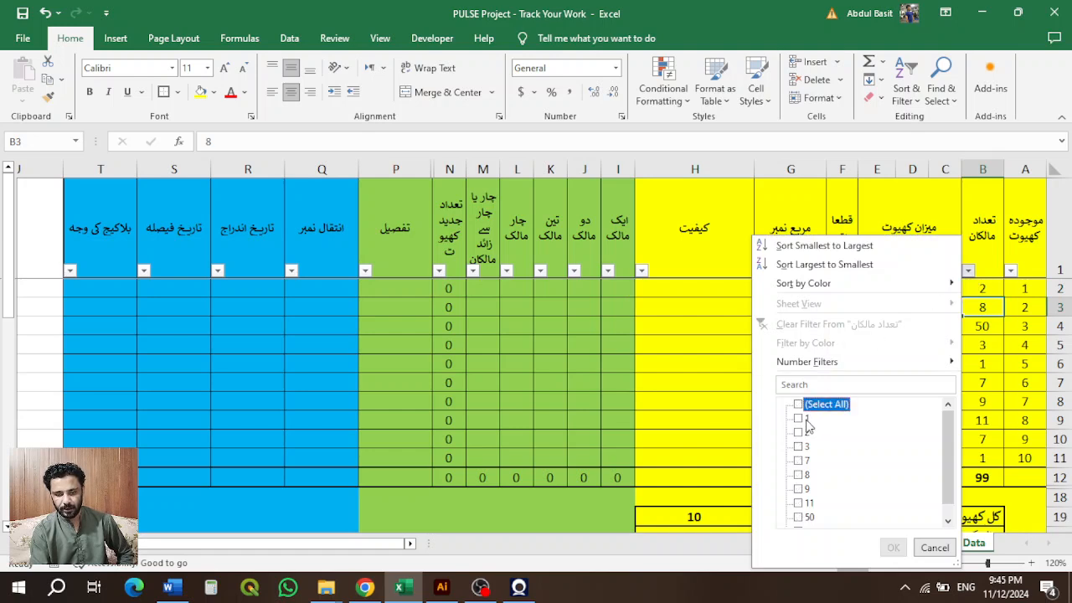
{"action": "left_click", "coordinate": [806, 421]}
{"action": "left_click", "coordinate": [892, 547]}
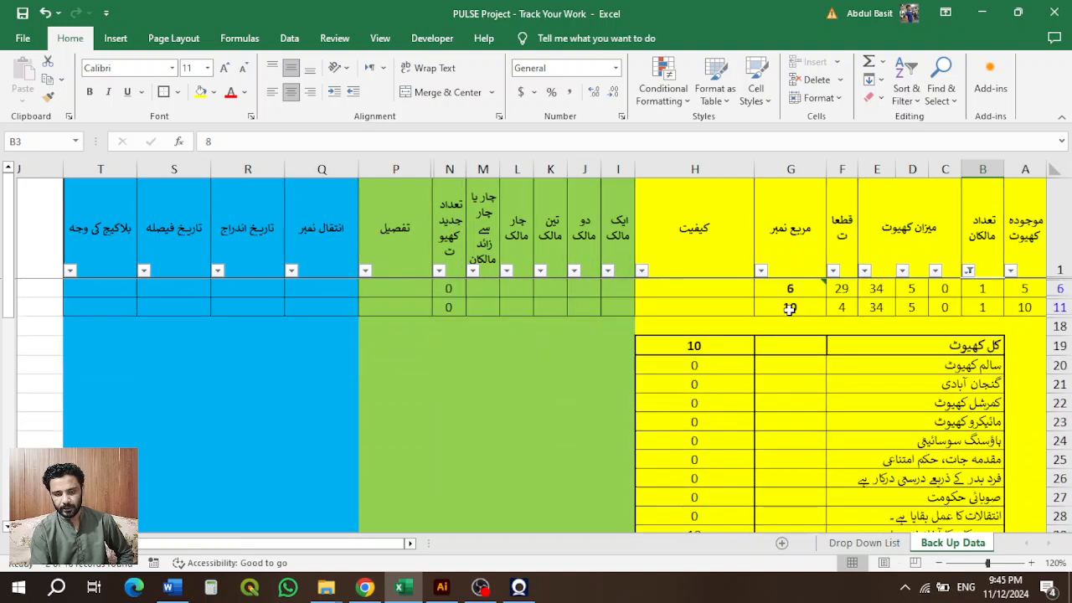
Step: Set the کیفیت of both one-owner khewats, H6 and H11, to سالم کھیوٹ, and clear the تعداد مالکان filter
{"action": "left_click", "coordinate": [708, 289]}
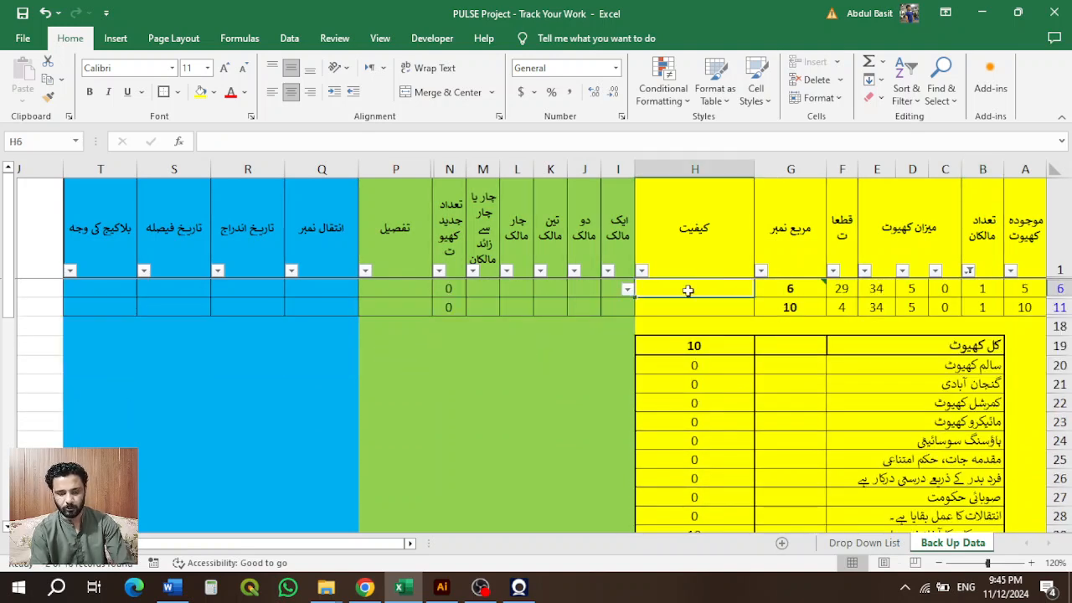
{"action": "left_click", "coordinate": [628, 289]}
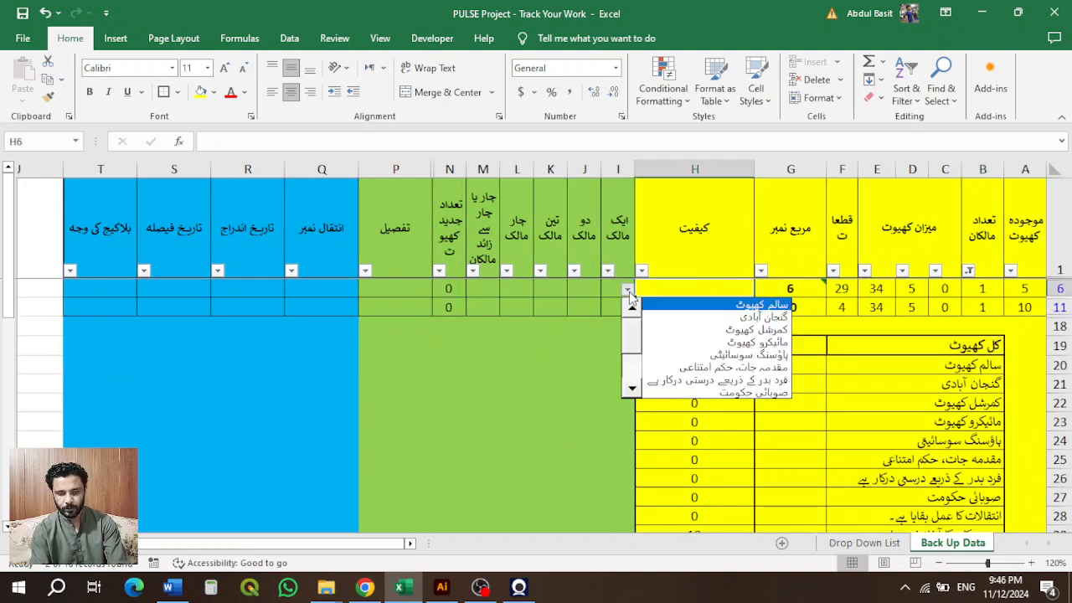
{"action": "left_click", "coordinate": [684, 304]}
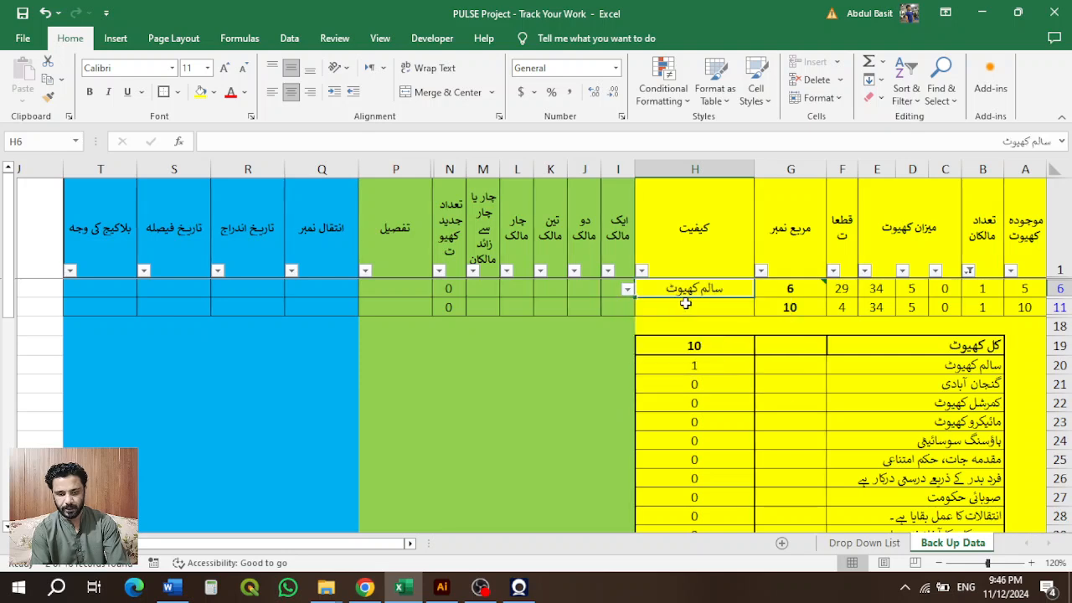
{"action": "left_click", "coordinate": [685, 306]}
{"action": "left_click", "coordinate": [627, 309]}
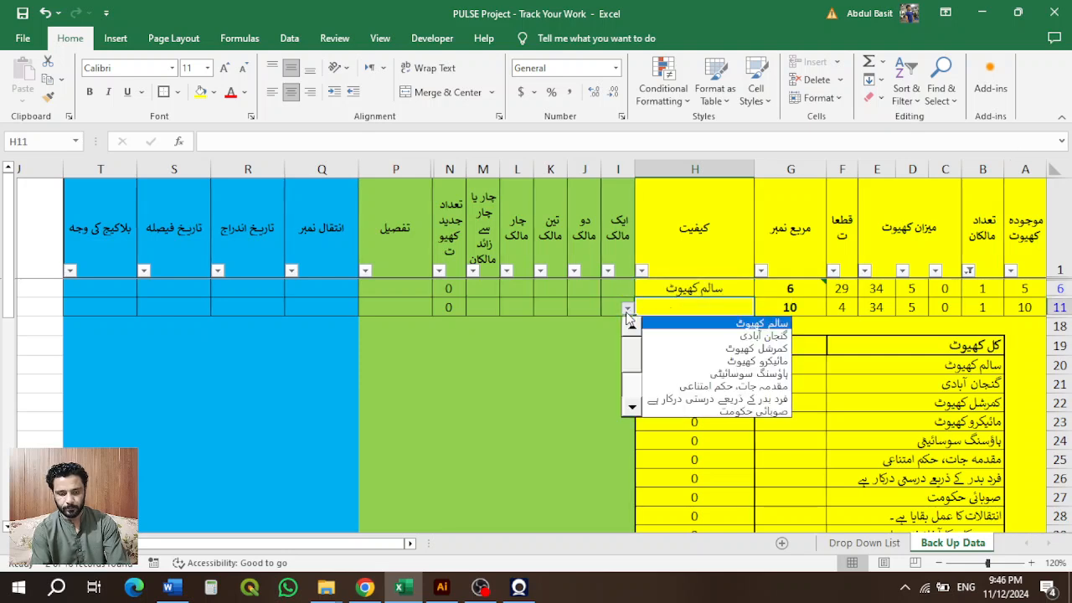
{"action": "left_click", "coordinate": [684, 324]}
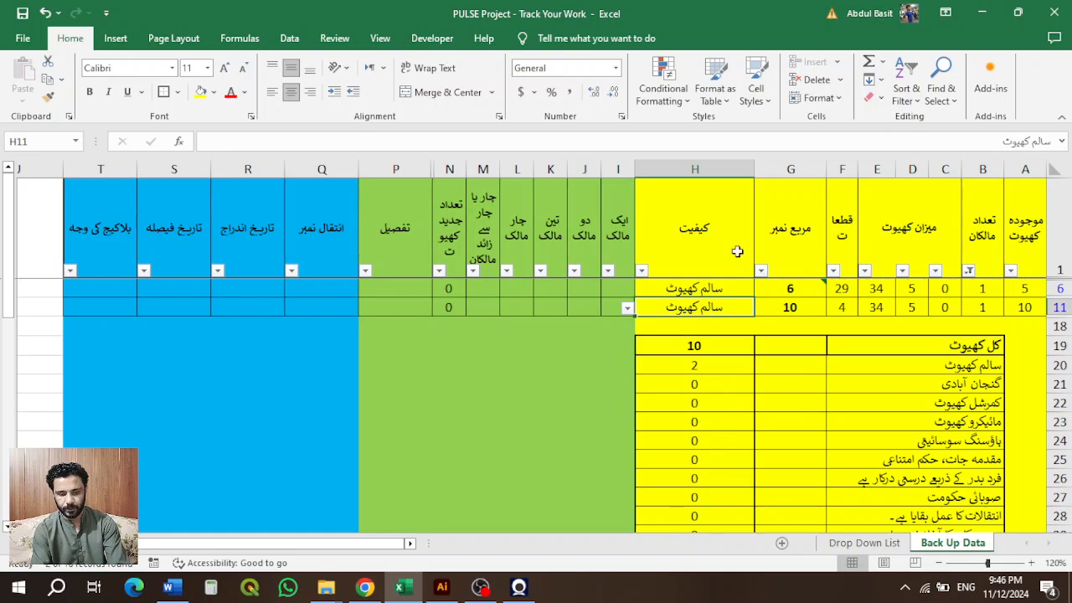
{"action": "left_click", "coordinate": [969, 271]}
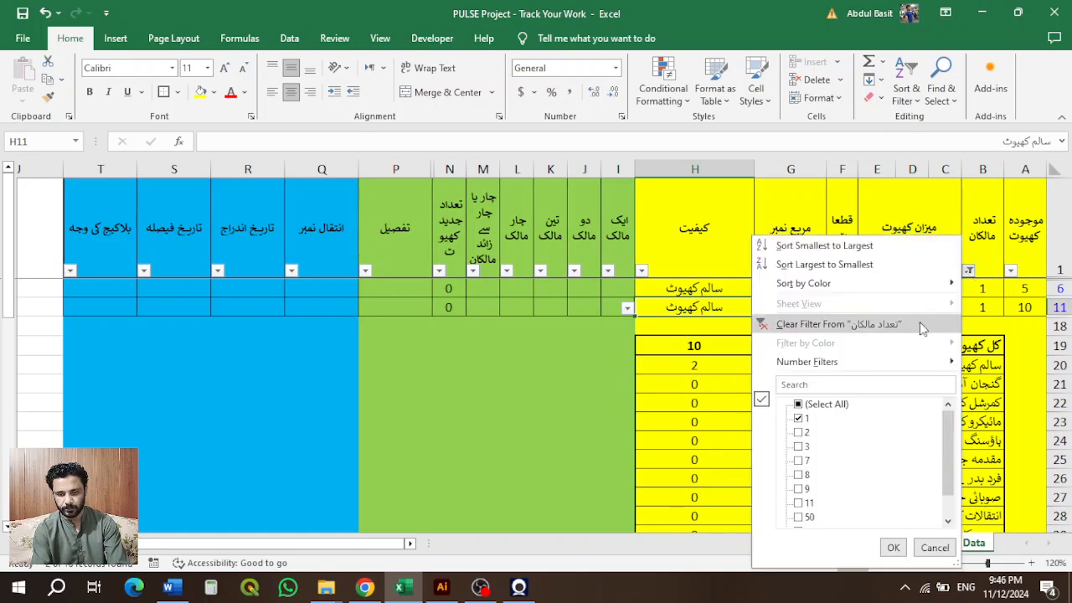
{"action": "left_click", "coordinate": [838, 326]}
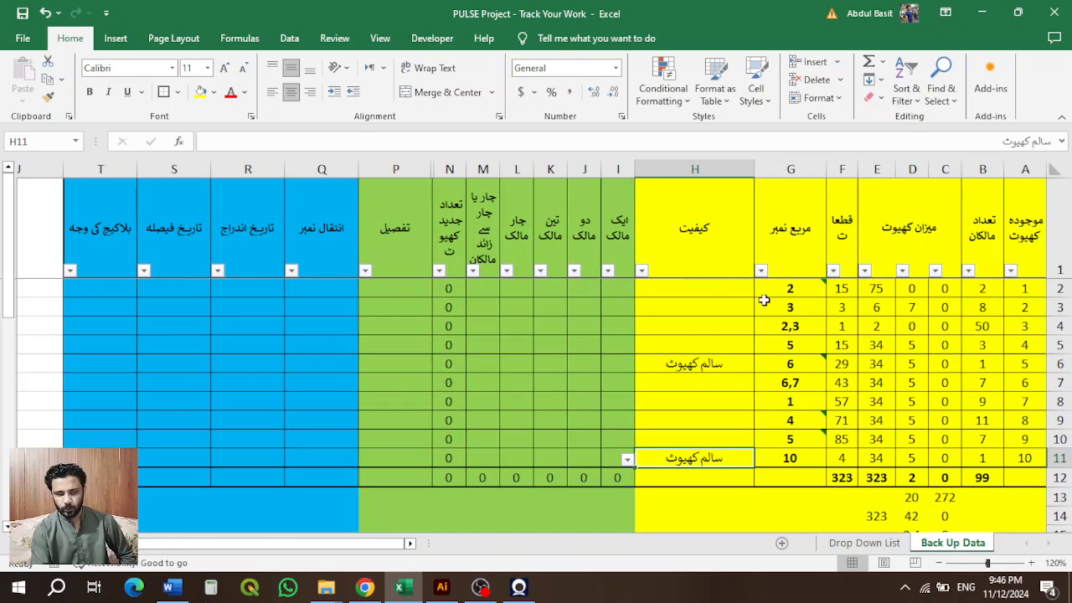
Step: Set the کیفیت of khewat 3, which has 50 owners, to گنجان آبادی in H4
{"action": "left_click", "coordinate": [978, 326]}
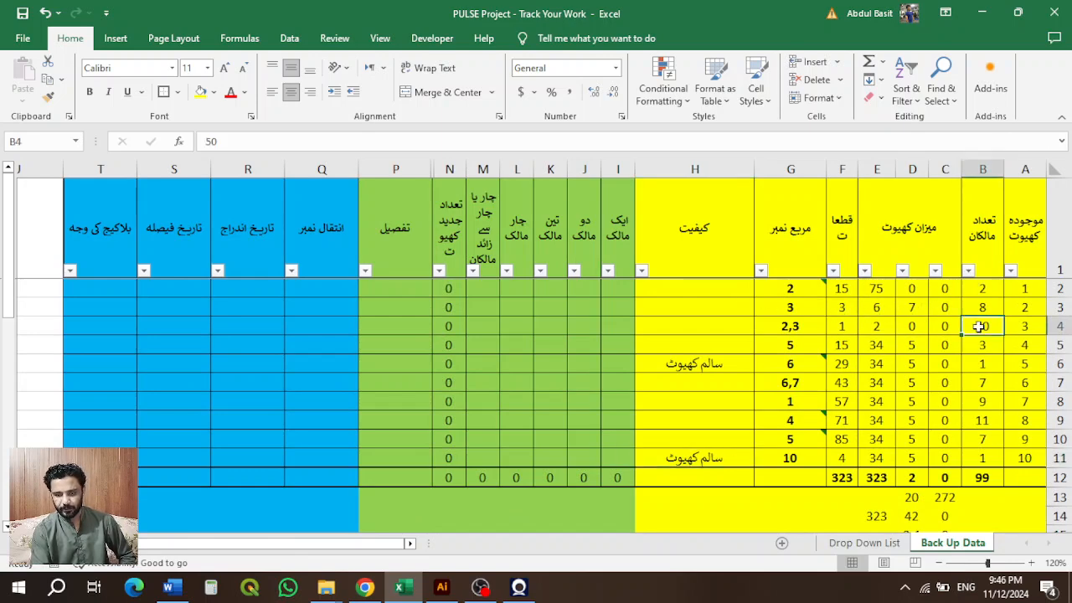
{"action": "left_click", "coordinate": [1059, 326]}
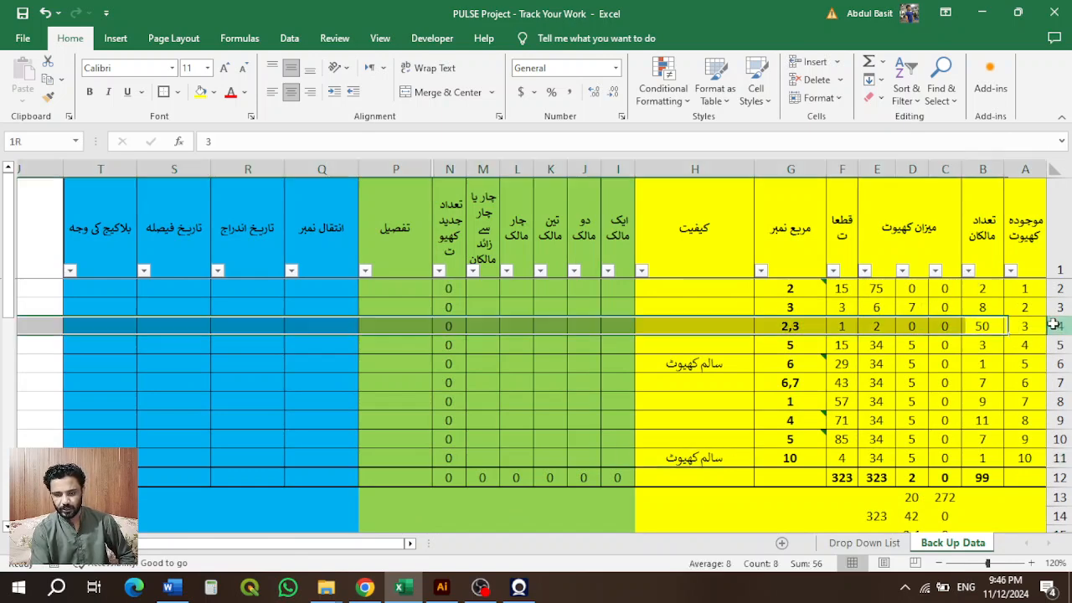
{"action": "left_click", "coordinate": [730, 328]}
{"action": "left_click", "coordinate": [629, 327]}
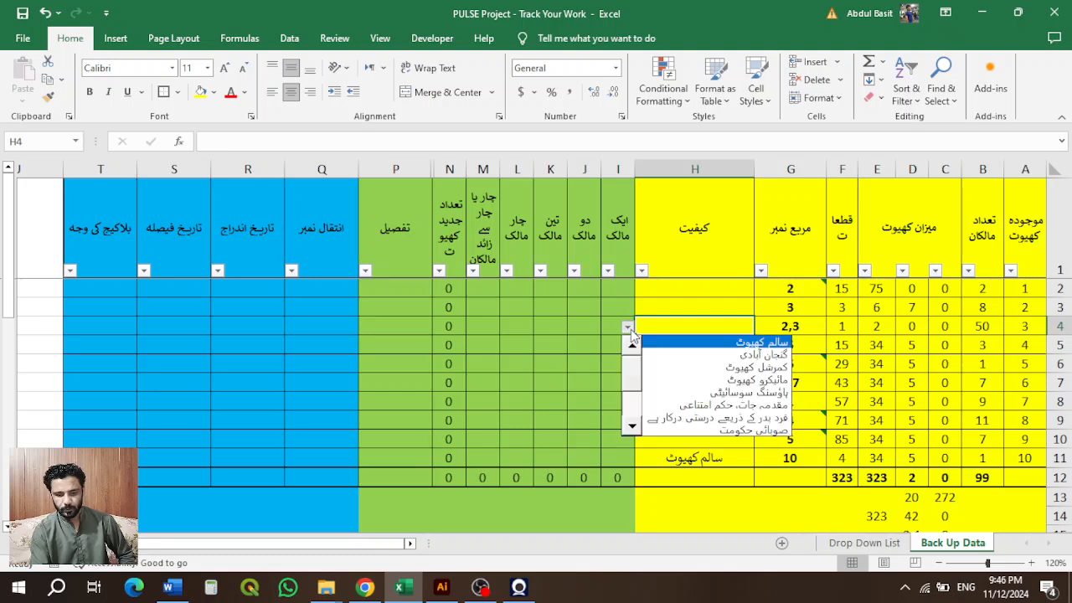
{"action": "left_click", "coordinate": [702, 359]}
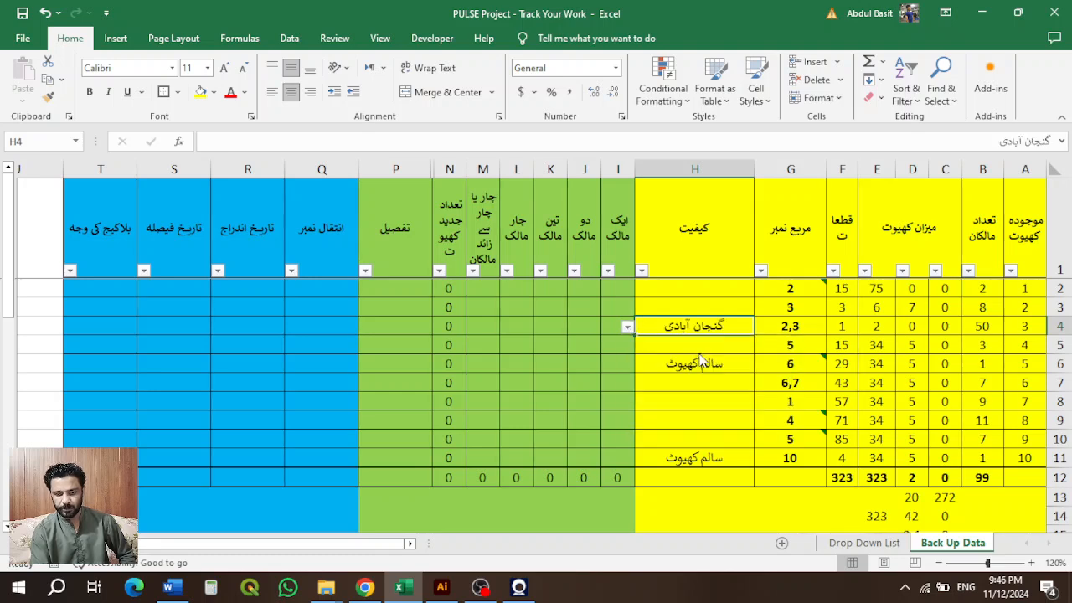
Step: Set the کیفیت of khewat 2 to مقدمہ جات، حکم امتناعی in H3
{"action": "left_click", "coordinate": [1013, 347]}
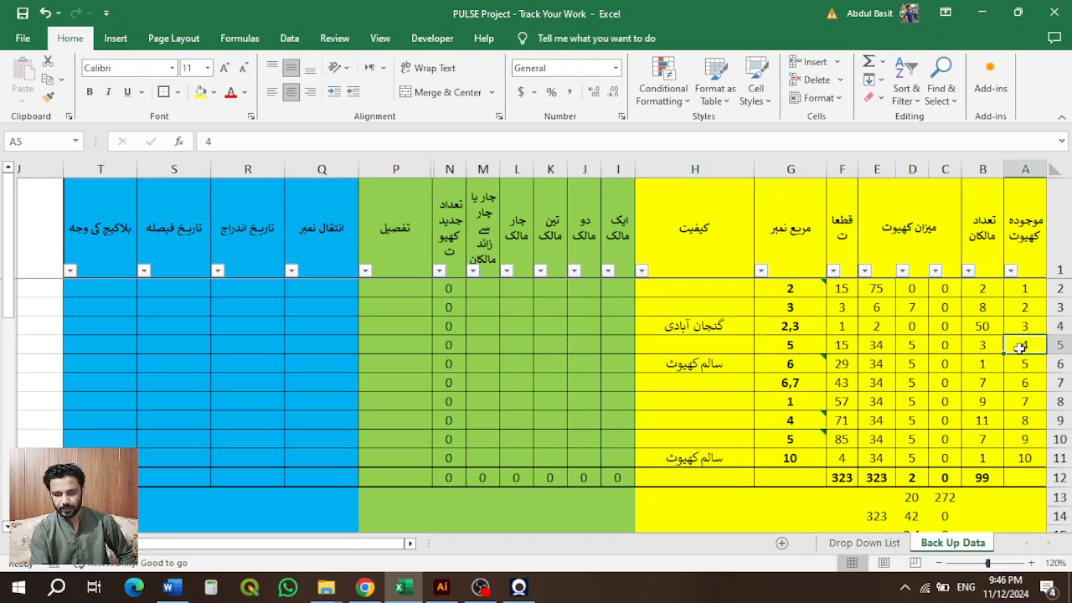
{"action": "left_click", "coordinate": [1025, 306]}
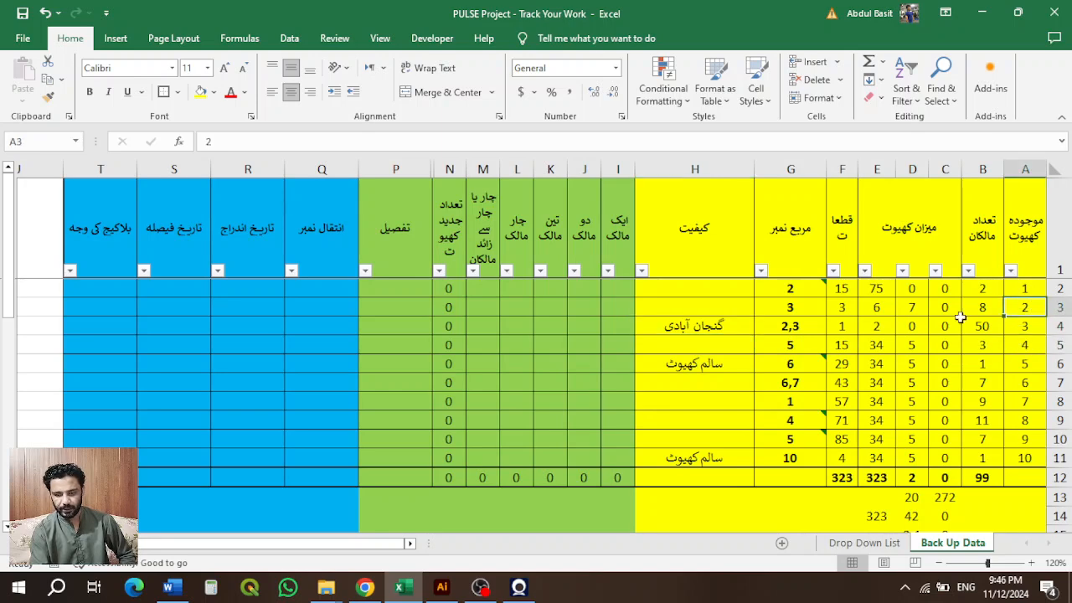
{"action": "left_click", "coordinate": [728, 303]}
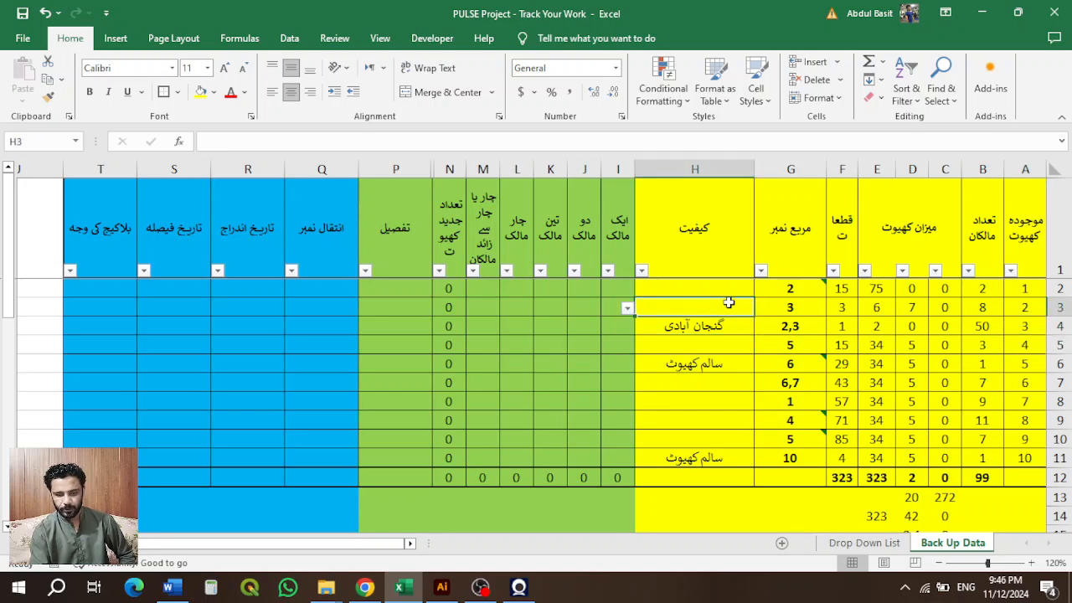
{"action": "left_click", "coordinate": [627, 309]}
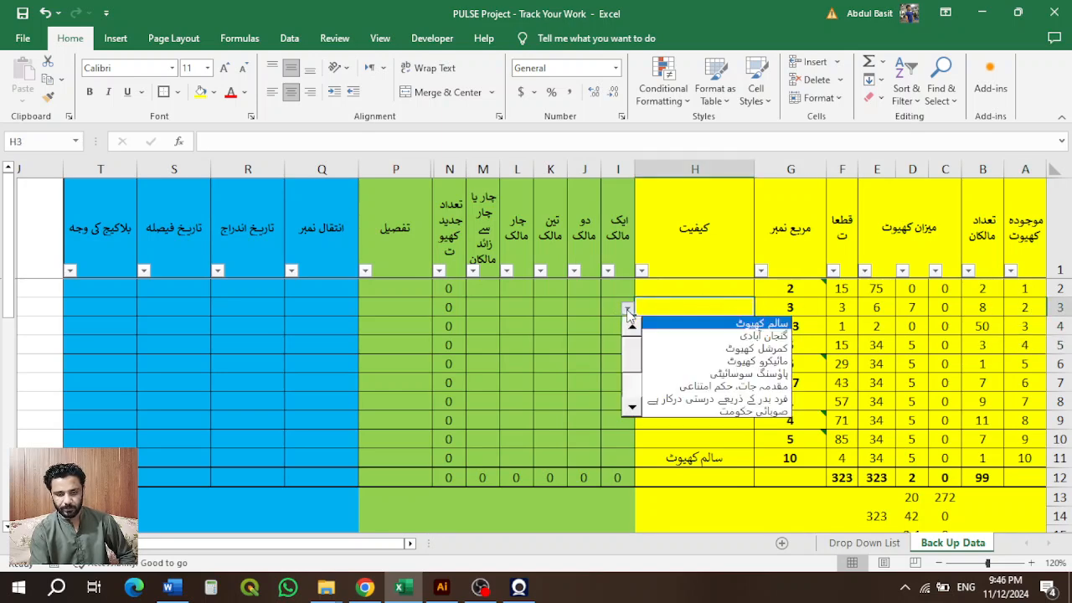
{"action": "left_click", "coordinate": [632, 409]}
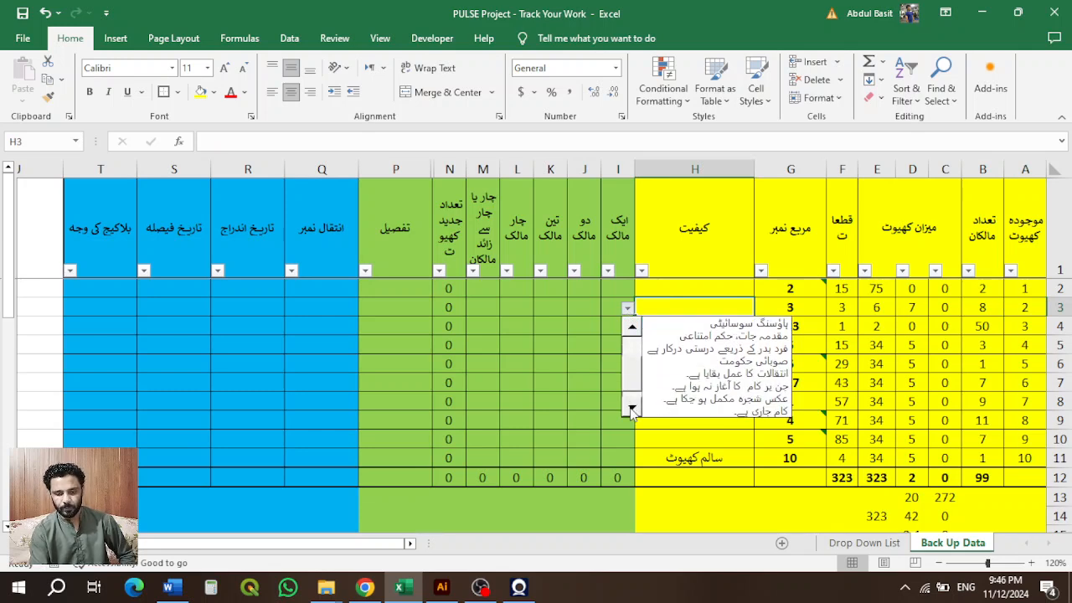
{"action": "left_click", "coordinate": [733, 337]}
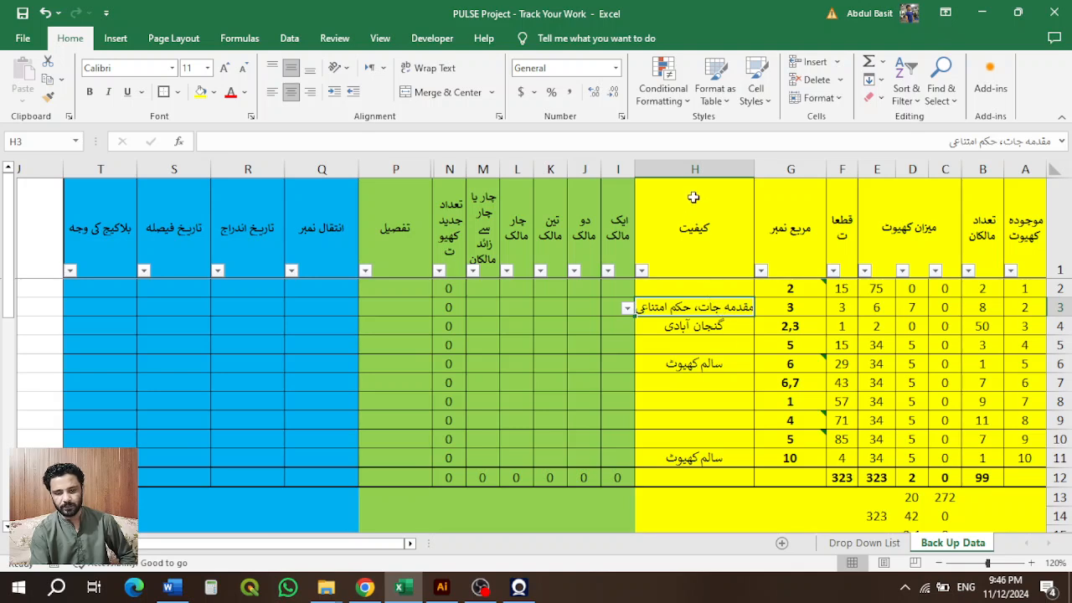
Step: Widen the کیفیت column H slightly so the long status text in H3 fits
{"action": "left_click", "coordinate": [695, 169]}
{"action": "left_click_drag", "start_coordinate": [636, 169], "coordinate": [625, 168]}
{"action": "left_click", "coordinate": [685, 308]}
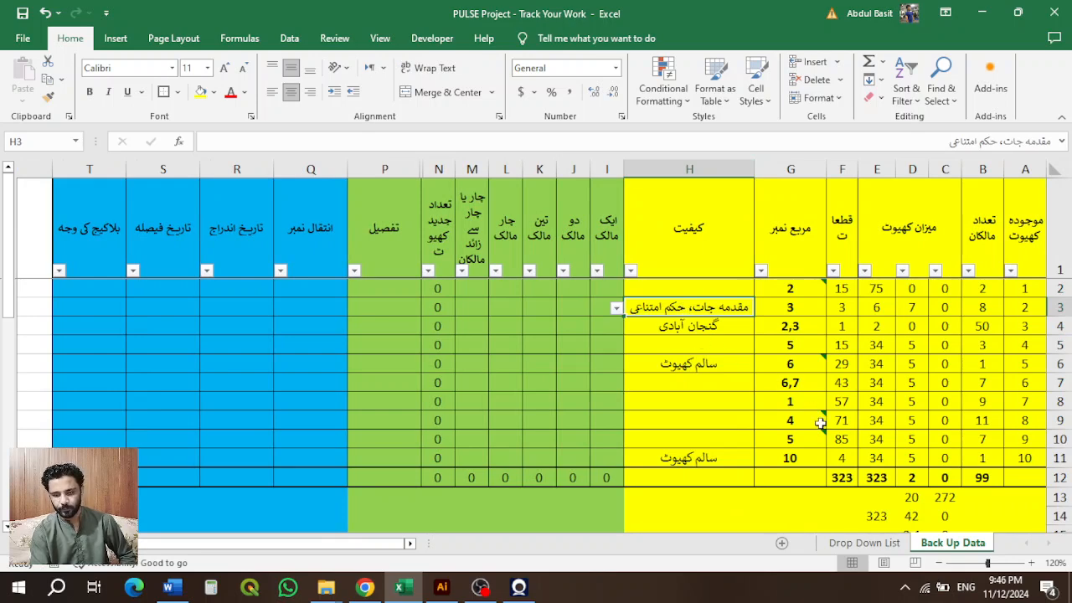
Step: Change the میزان کھیوٹ value of khewat 8 in E9 to 2
{"action": "left_click", "coordinate": [872, 421]}
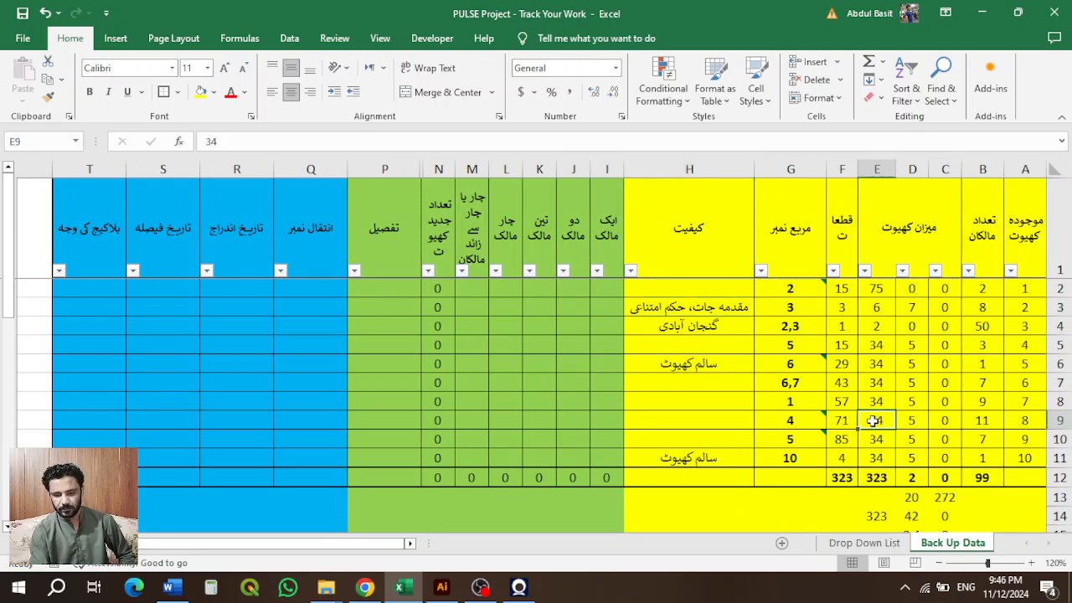
{"action": "type", "text": "2"}
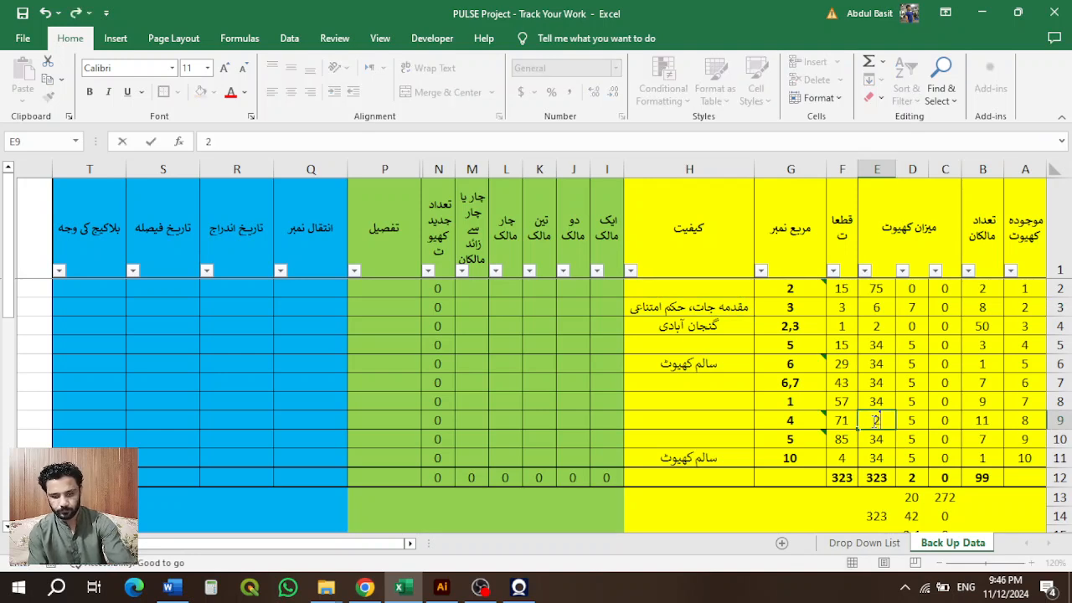
{"action": "left_click", "coordinate": [917, 418]}
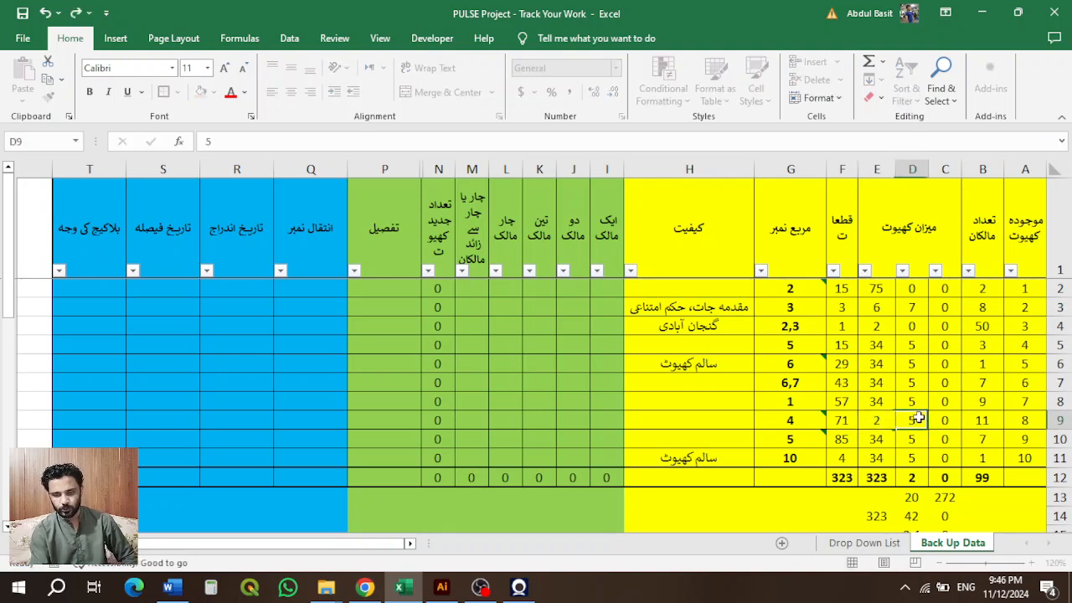
{"action": "left_click", "coordinate": [993, 422]}
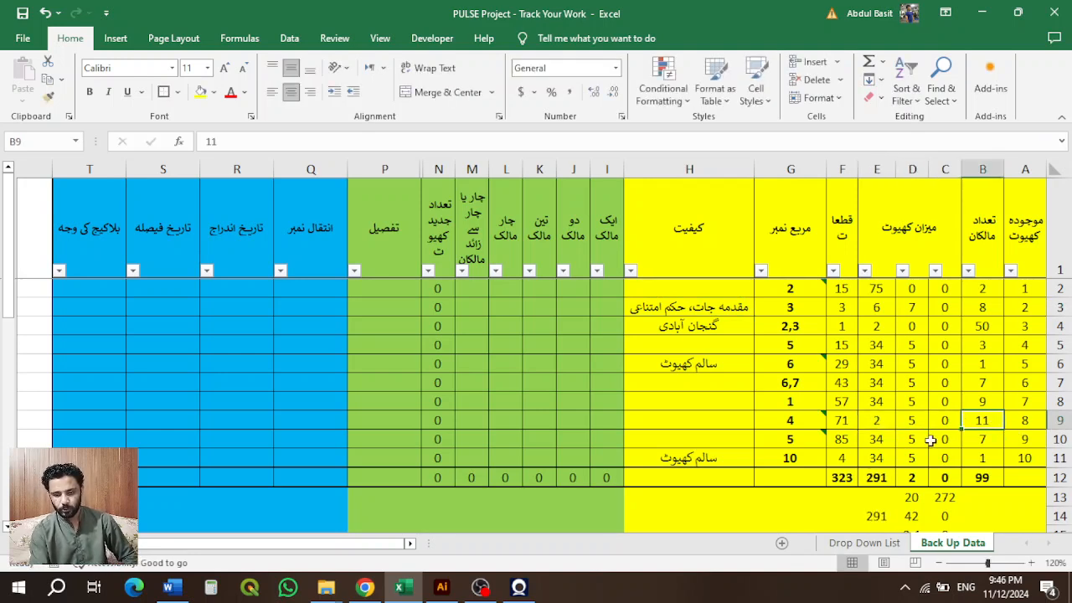
Step: Set the کیفیت of khewat 8 to مائیکرو کھیوٹ in H9
{"action": "left_click", "coordinate": [745, 421]}
{"action": "left_click", "coordinate": [617, 421]}
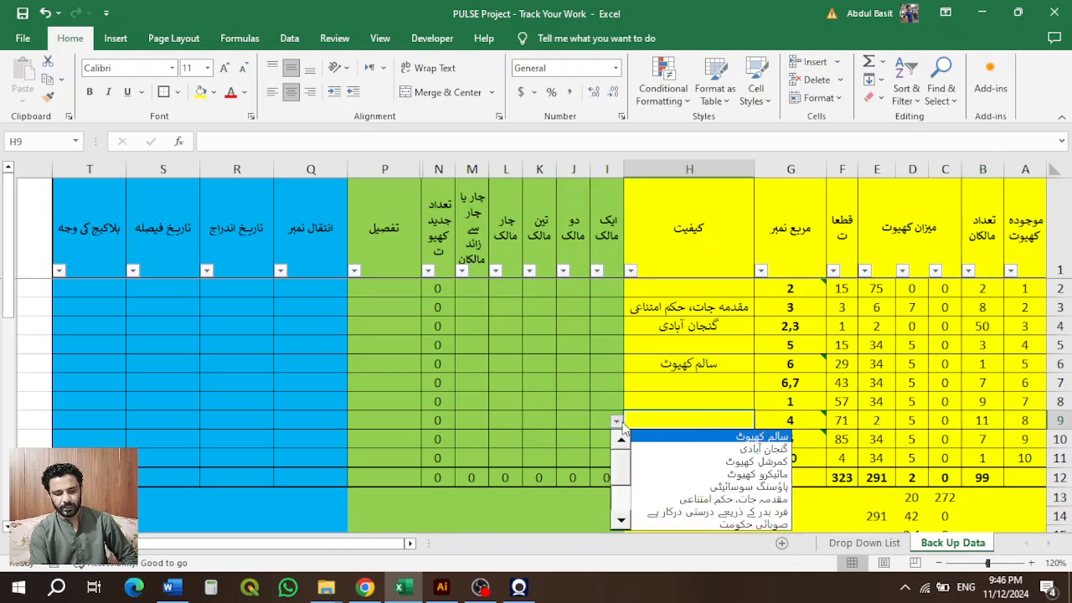
{"action": "left_click", "coordinate": [621, 519]}
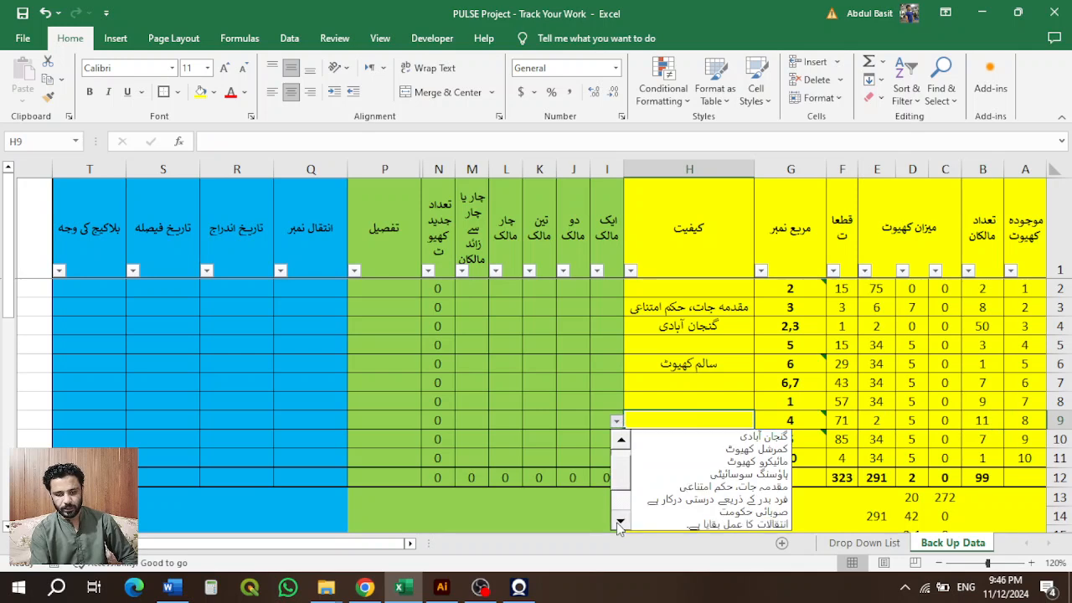
{"action": "left_click", "coordinate": [685, 465]}
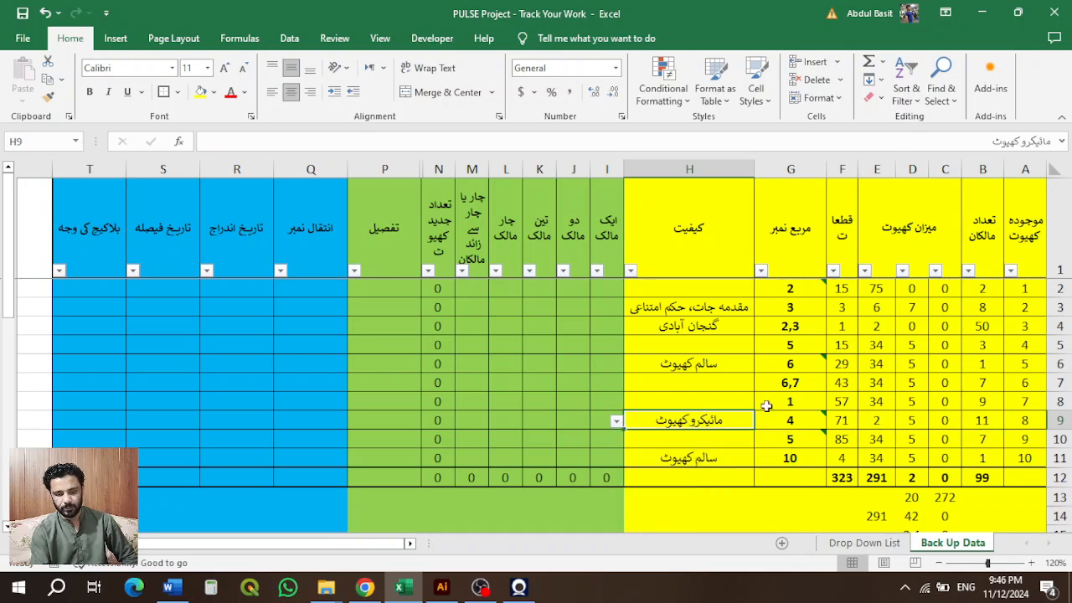
{"action": "left_click", "coordinate": [798, 419]}
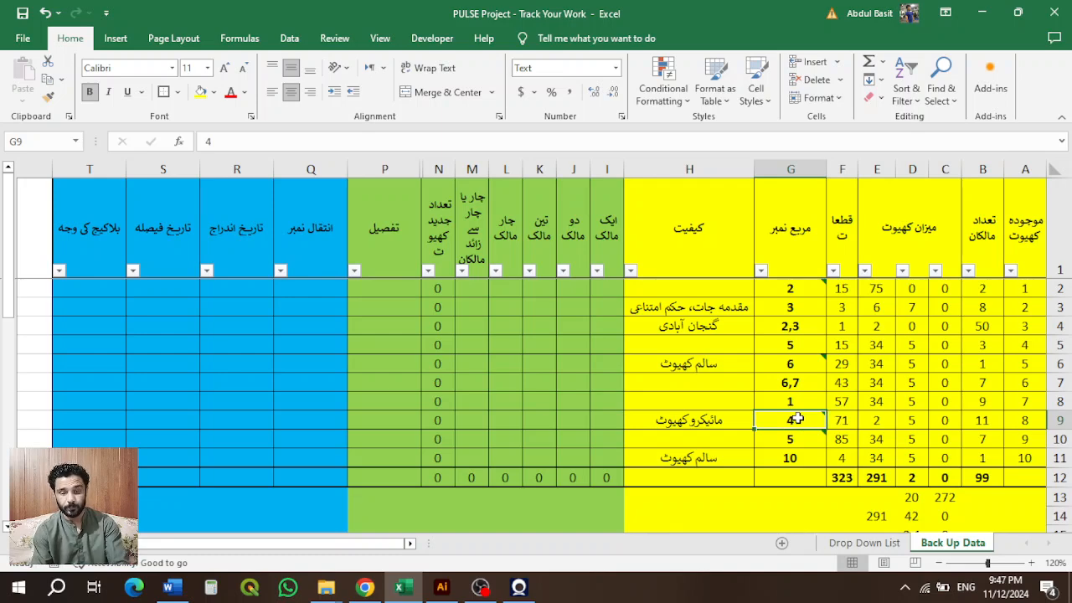
{"action": "left_click", "coordinate": [685, 286]}
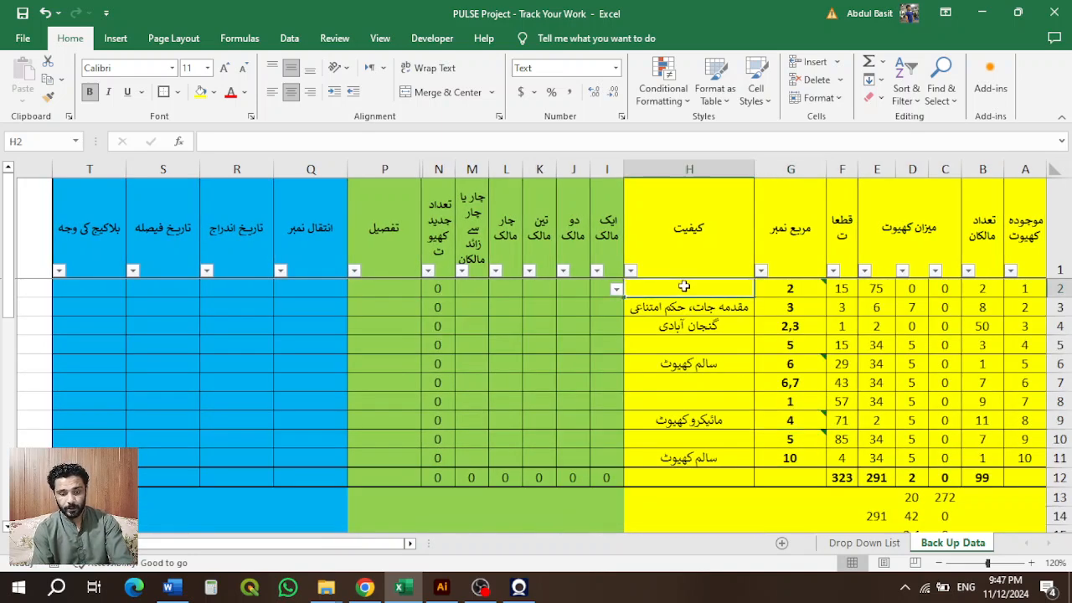
{"action": "left_click", "coordinate": [618, 292]}
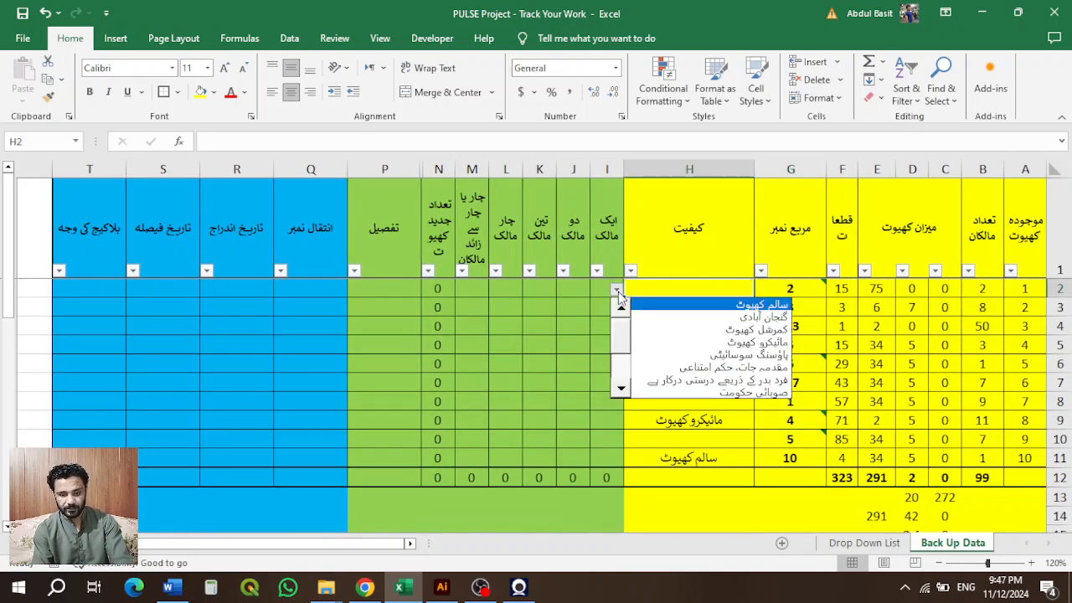
{"action": "left_click", "coordinate": [621, 388]}
{"action": "left_click", "coordinate": [621, 389]}
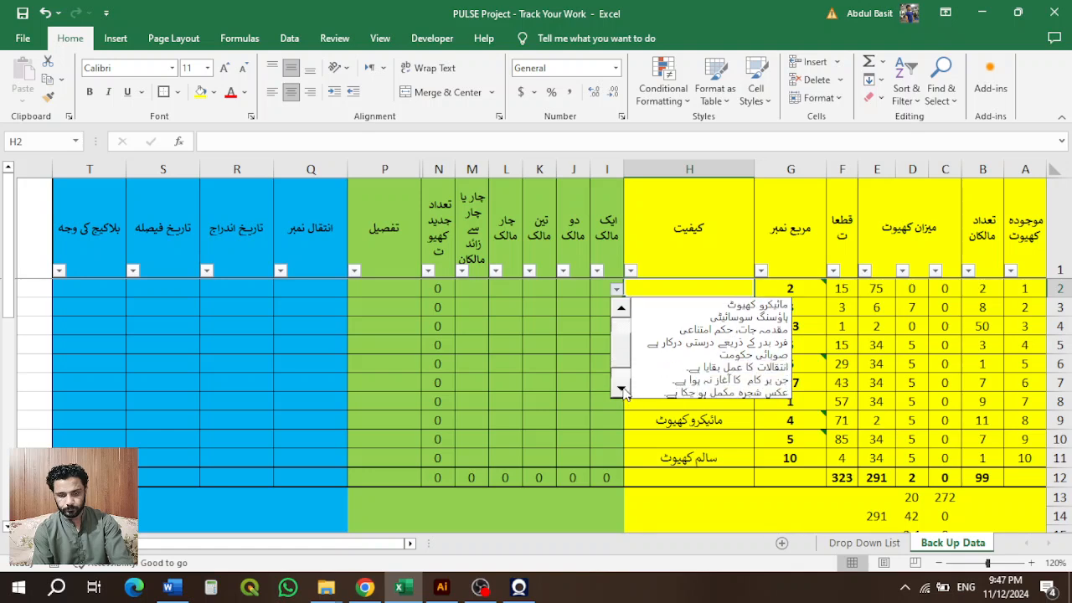
{"action": "left_click", "coordinate": [706, 439]}
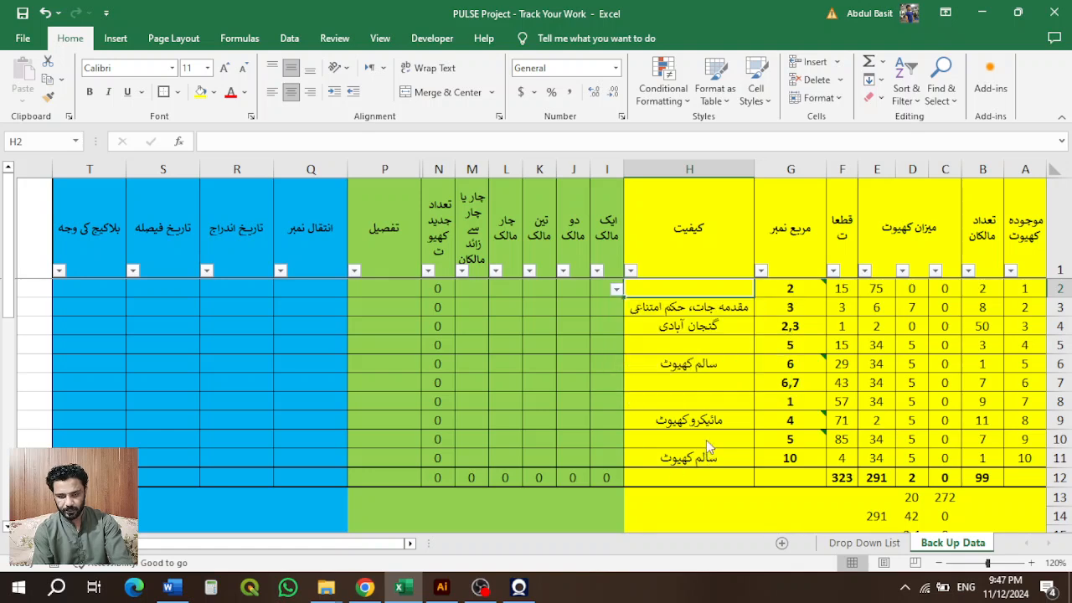
{"action": "left_click", "coordinate": [706, 439]}
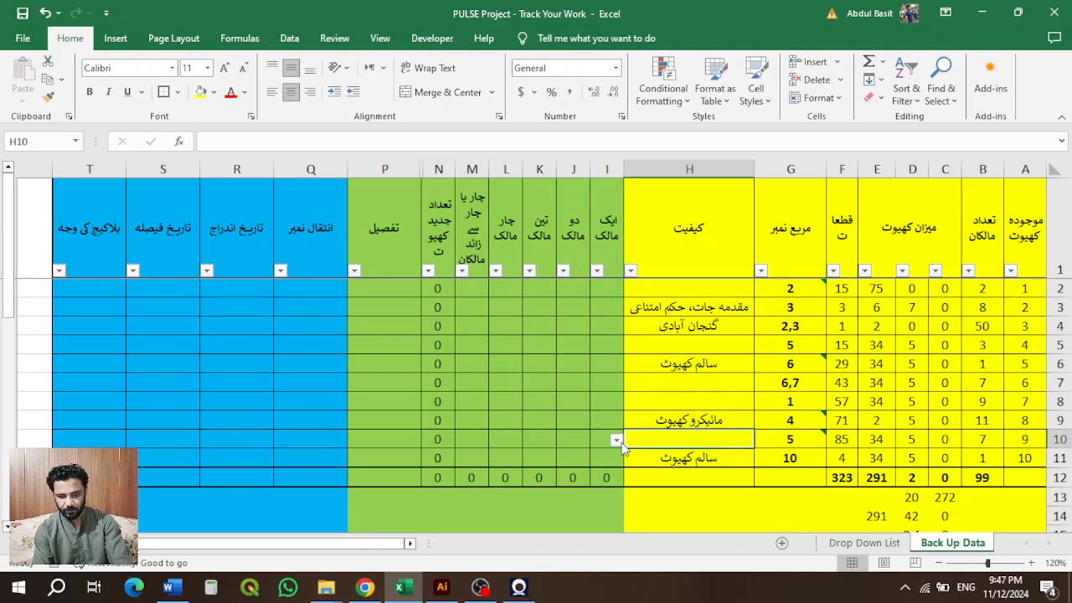
Step: Change the کیفیت of khewat 10 in H11 to صوبائی حکومت
{"action": "left_click", "coordinate": [652, 463]}
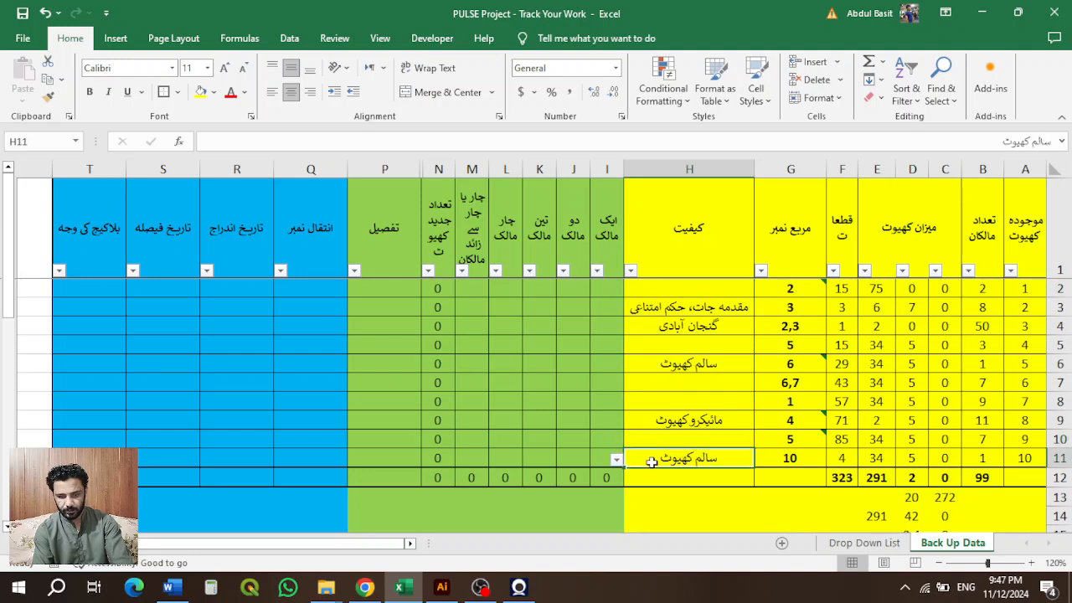
{"action": "left_click", "coordinate": [618, 461]}
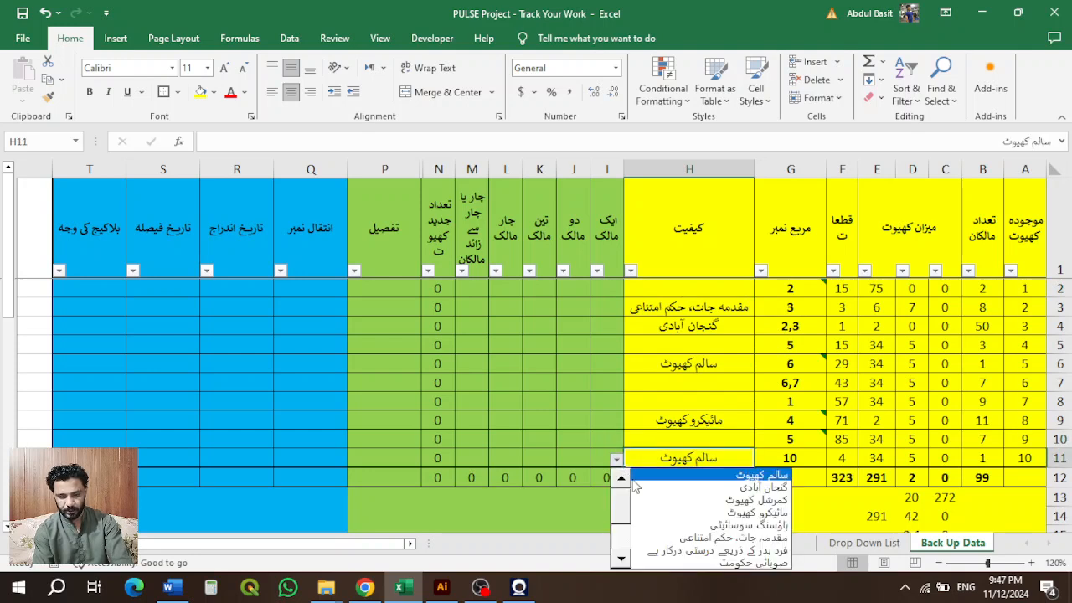
{"action": "scroll", "coordinate": [638, 536], "scroll_direction": "down", "scroll_amount": 5}
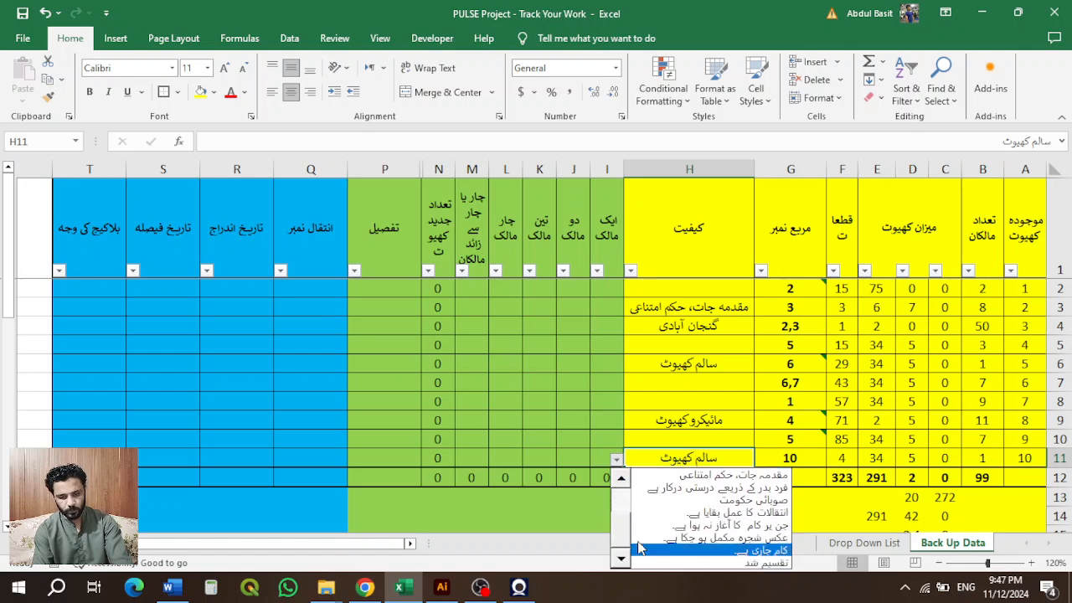
{"action": "left_click", "coordinate": [699, 499]}
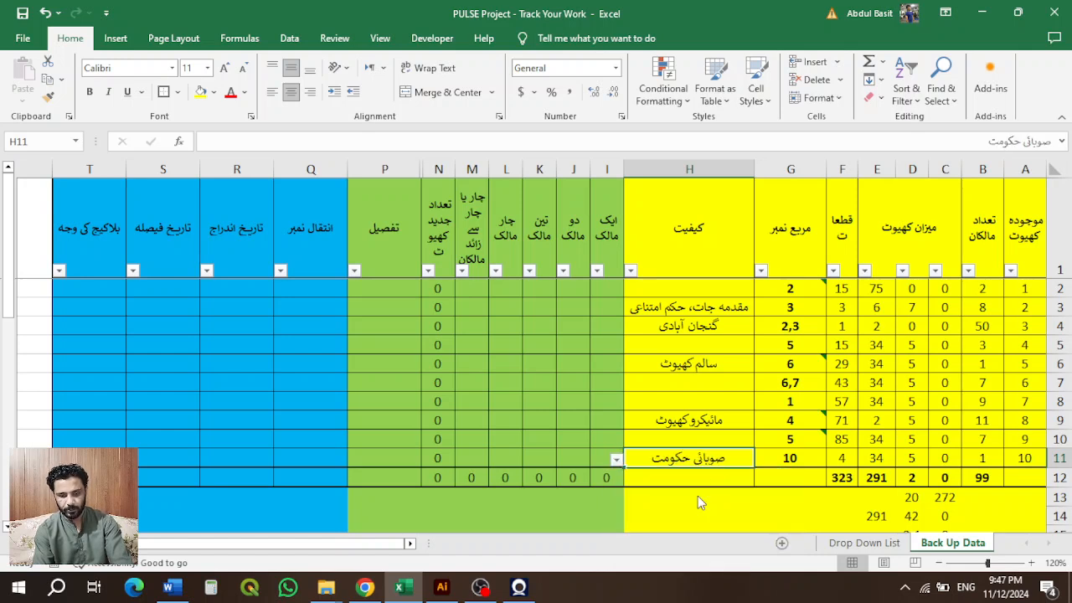
Step: Check which khewats have an empty کیفیت cell and inspect the کل کھیوٹ count in H19 of the summary table
{"action": "left_click", "coordinate": [705, 440]}
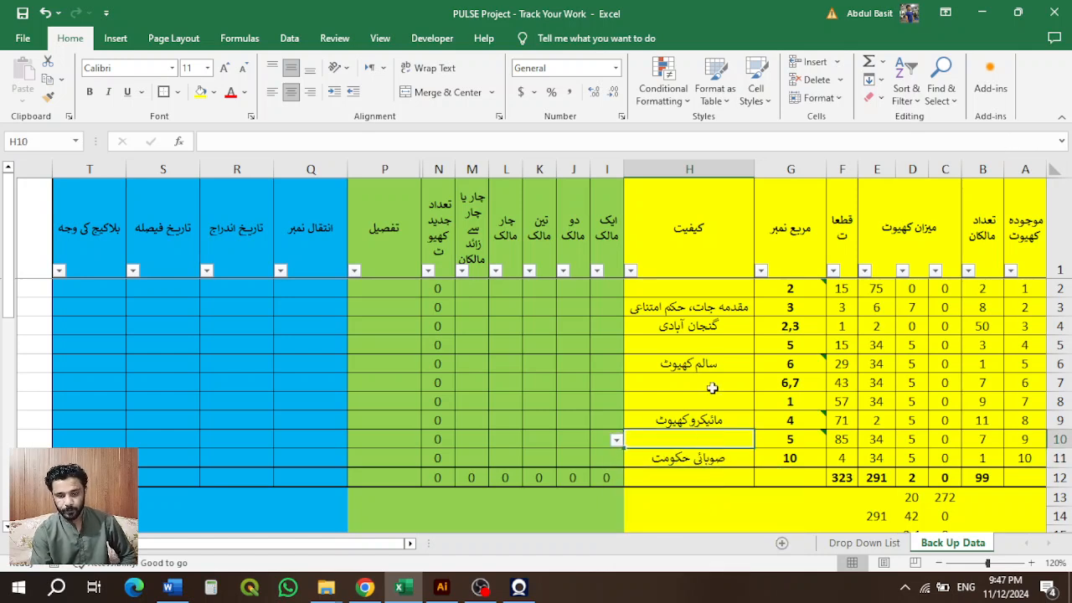
{"action": "left_click", "coordinate": [718, 347]}
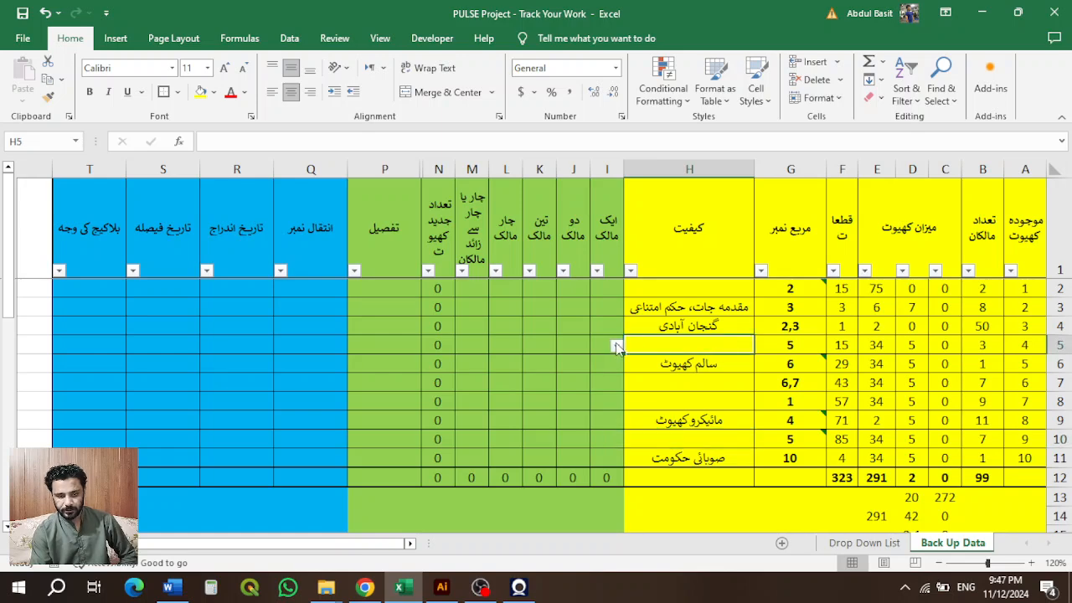
{"action": "left_click", "coordinate": [691, 291]}
{"action": "scroll", "coordinate": [695, 293], "scroll_direction": "down", "scroll_amount": 5}
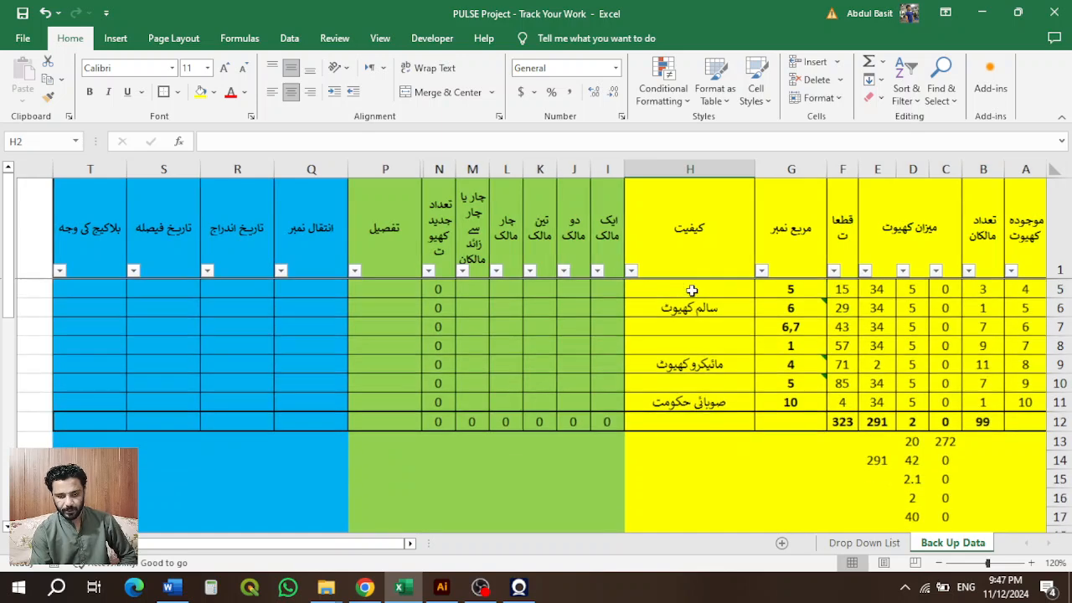
{"action": "left_click", "coordinate": [711, 325]}
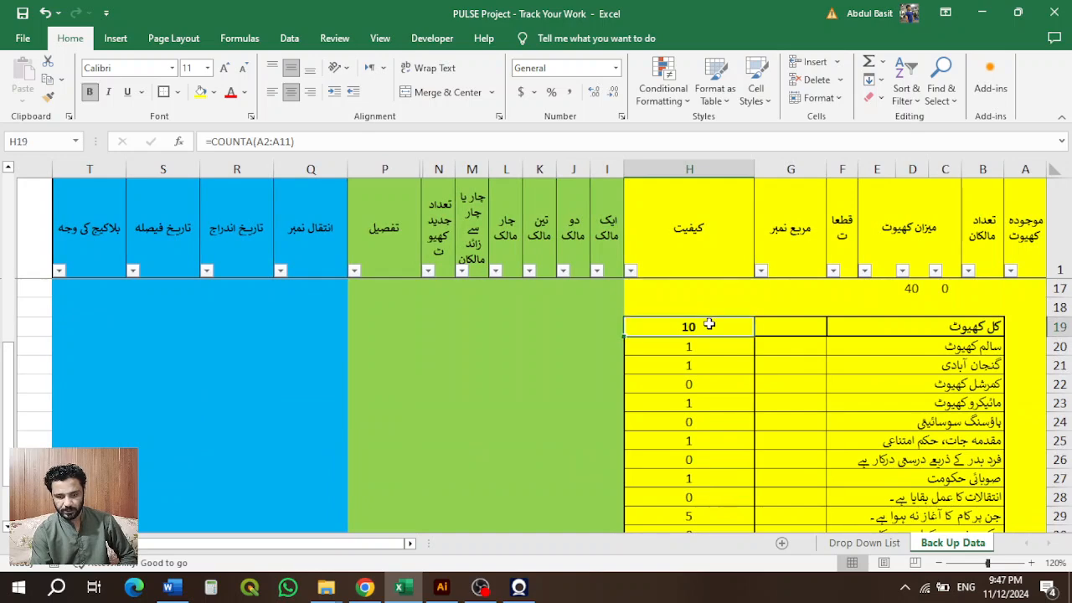
{"action": "scroll", "coordinate": [710, 324], "scroll_direction": "down", "scroll_amount": 1}
{"action": "scroll", "coordinate": [723, 371], "scroll_direction": "up", "scroll_amount": 1}
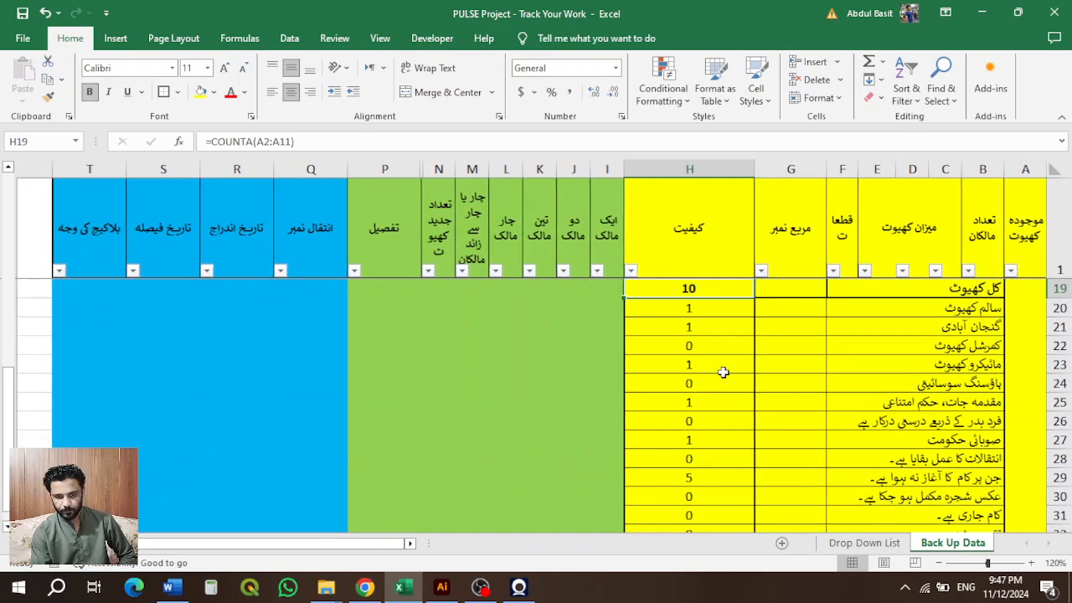
Step: Examine the status rows of the summary table and the formula counting khewats with no work started in H29
{"action": "left_click", "coordinate": [963, 331]}
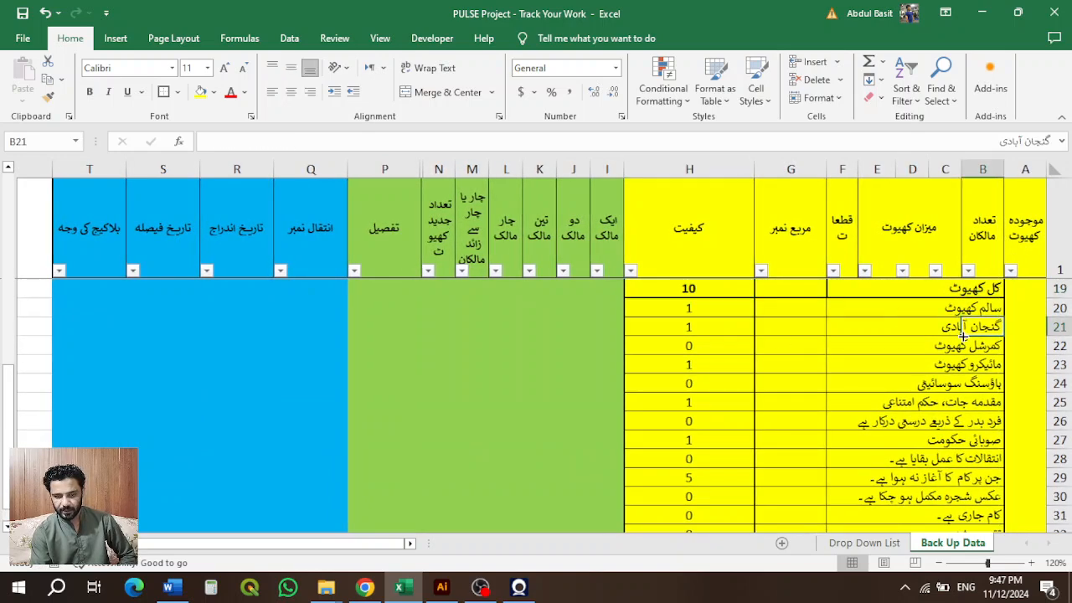
{"action": "left_click", "coordinate": [948, 370]}
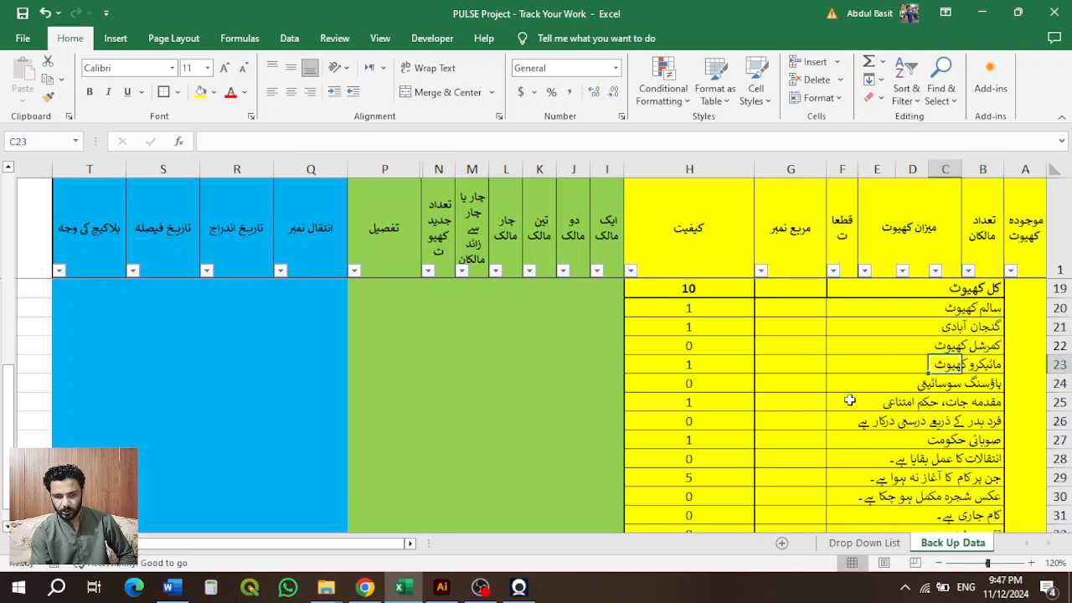
{"action": "left_click", "coordinate": [930, 406]}
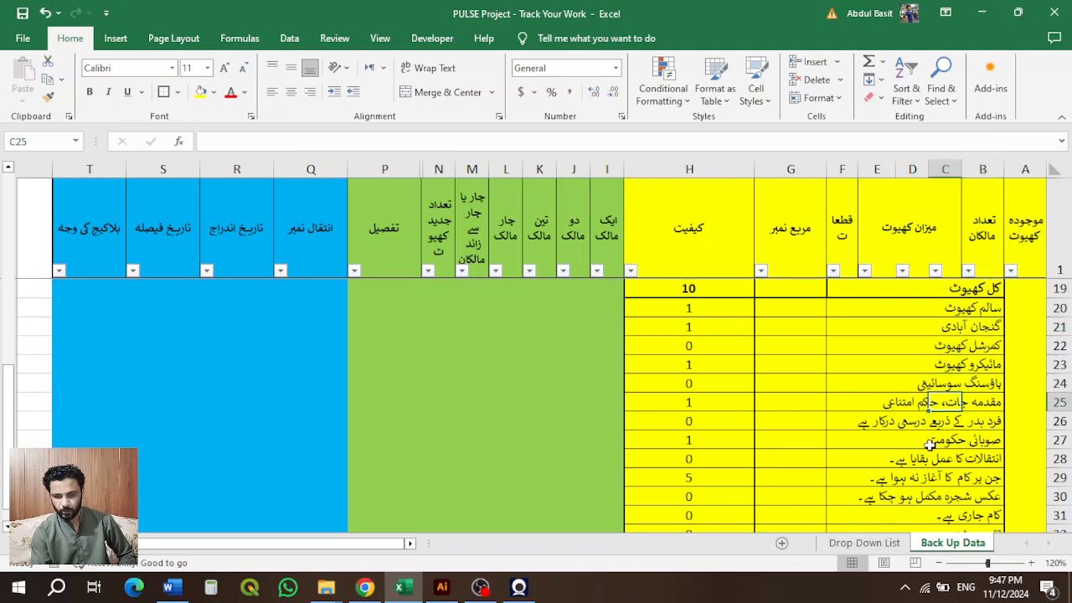
{"action": "left_click", "coordinate": [929, 442]}
{"action": "scroll", "coordinate": [929, 444], "scroll_direction": "down", "scroll_amount": 1}
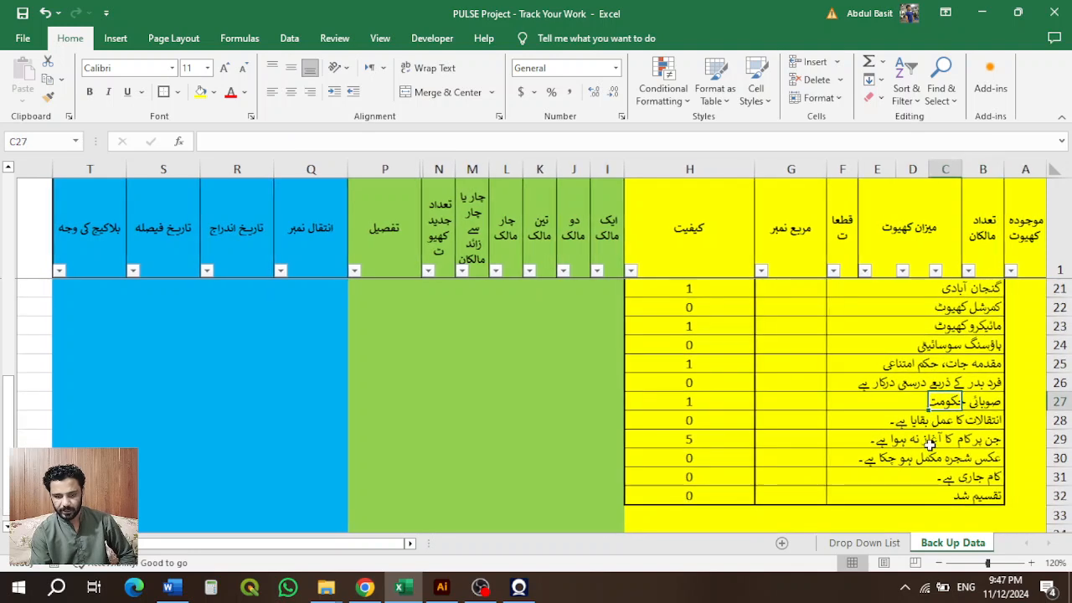
{"action": "left_click", "coordinate": [712, 449]}
{"action": "left_click", "coordinate": [751, 438]}
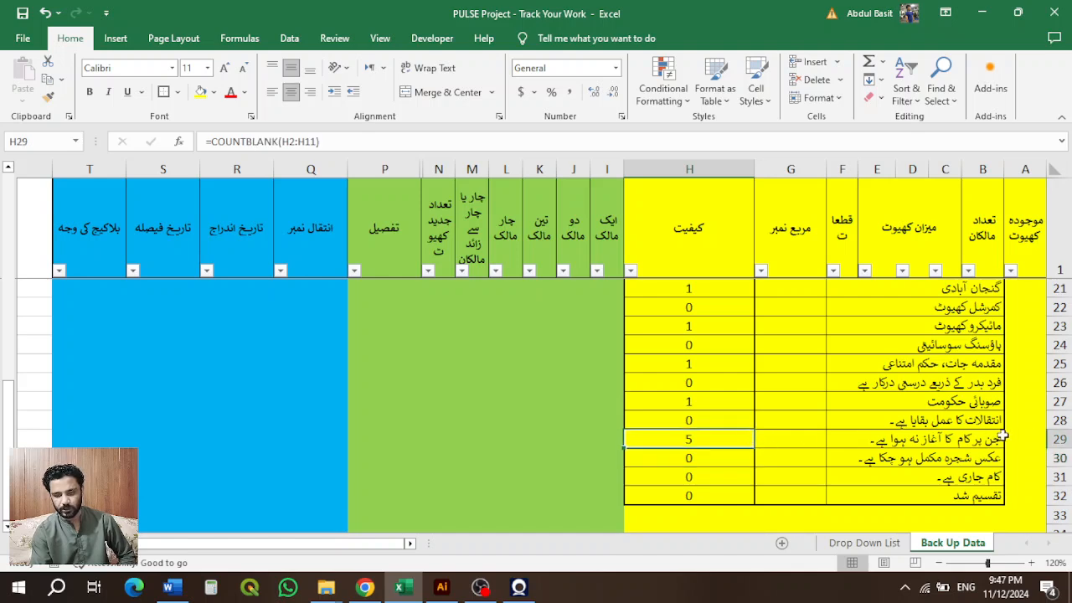
{"action": "left_click", "coordinate": [1059, 439]}
{"action": "scroll", "coordinate": [1060, 439], "scroll_direction": "up", "scroll_amount": 1}
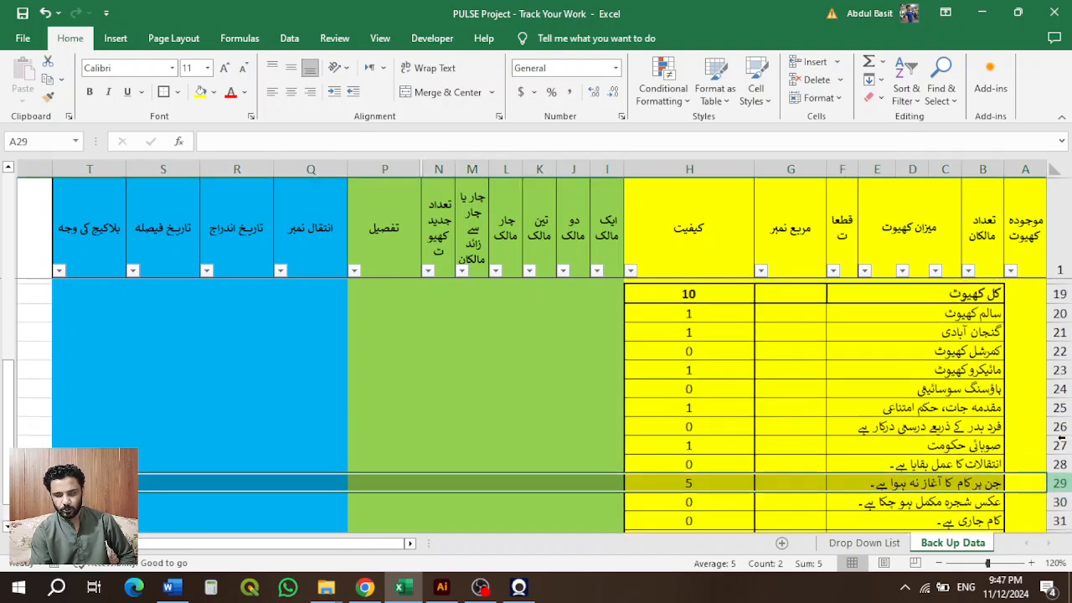
Step: Select the whole summary table from B19 to H32 to review its status categories and counts
{"action": "left_click", "coordinate": [979, 308]}
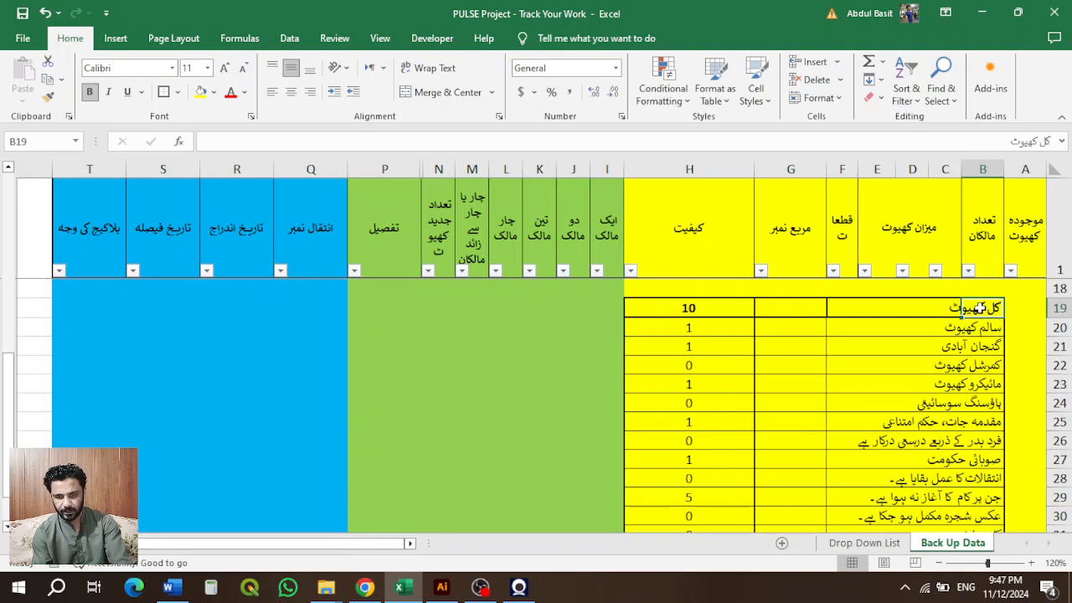
{"action": "key", "text": "shift+Left"}
{"action": "key", "text": "shift+Left"}
{"action": "key", "text": "shift+Left"}
{"action": "key", "text": "shift+Left"}
{"action": "key", "text": "shift+Left"}
{"action": "key", "text": "shift+Left"}
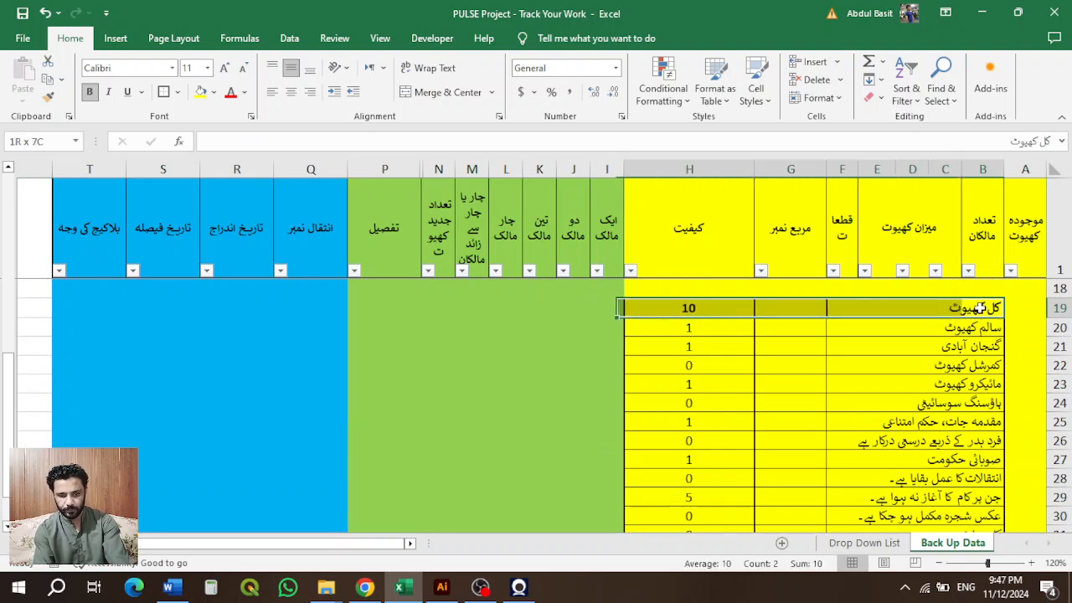
{"action": "key", "text": "shift+Down"}
{"action": "key", "text": "shift+Down"}
{"action": "key", "text": "shift+Down"}
{"action": "key", "text": "shift+Down"}
{"action": "key", "text": "shift+Down"}
{"action": "key", "text": "shift+Down"}
{"action": "key", "text": "shift+Down"}
{"action": "key", "text": "shift+Down"}
{"action": "key", "text": "shift+Down"}
{"action": "key", "text": "shift+Down"}
{"action": "key", "text": "shift+Down"}
{"action": "key", "text": "shift+Down"}
{"action": "key", "text": "shift+Down"}
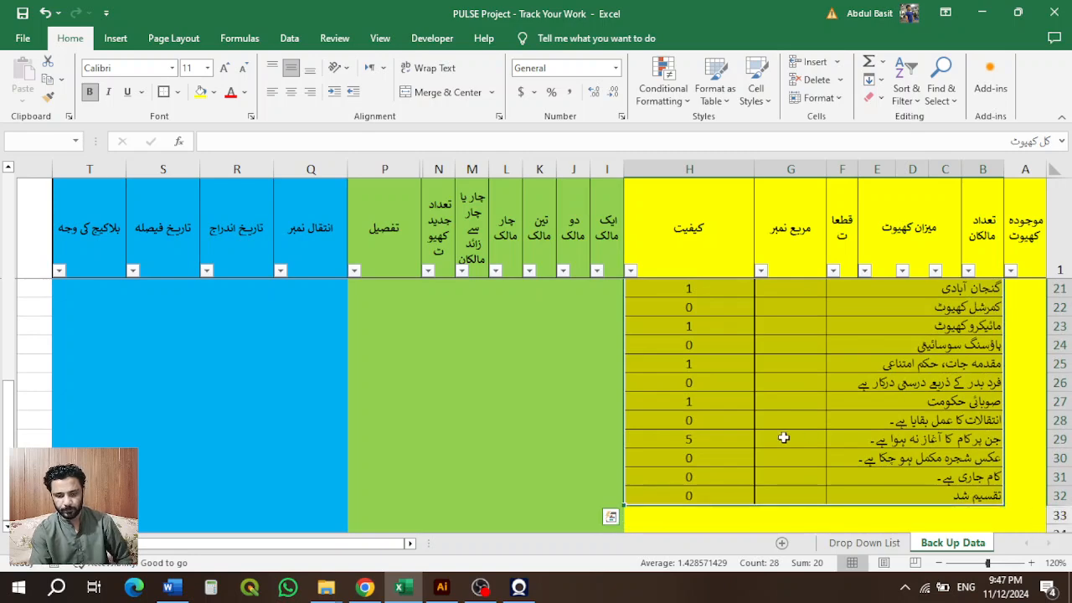
{"action": "left_click", "coordinate": [728, 438]}
{"action": "scroll", "coordinate": [728, 438], "scroll_direction": "up", "scroll_amount": 6}
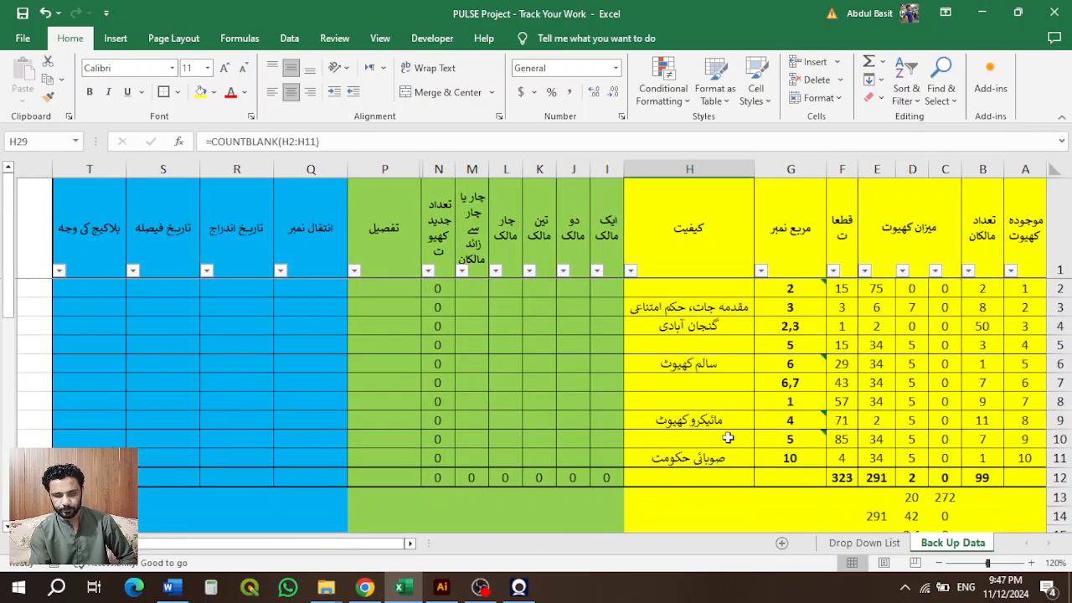
Step: Set the کیفیت of khewat 1 in H2 to عکس شجرہ مکمل ہو چکا ہے۔
{"action": "left_click", "coordinate": [724, 286]}
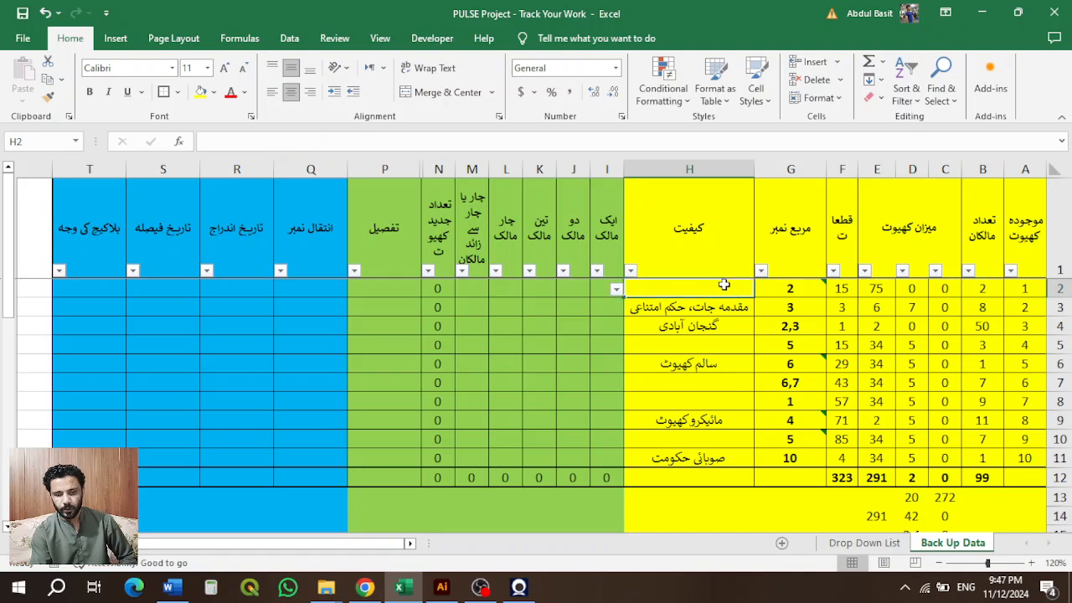
{"action": "left_click", "coordinate": [789, 290]}
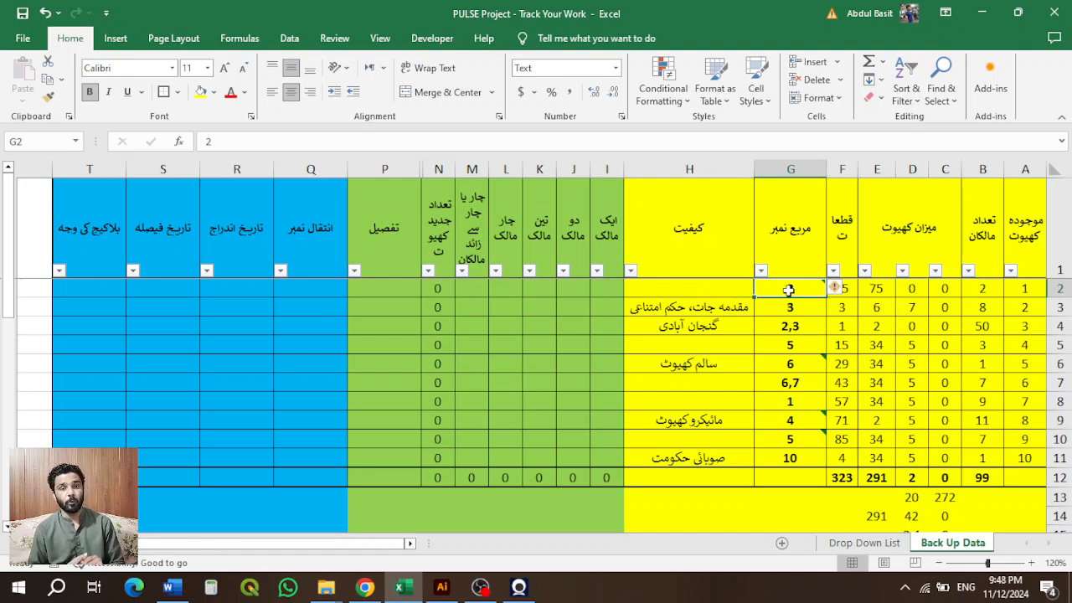
{"action": "left_click", "coordinate": [713, 289]}
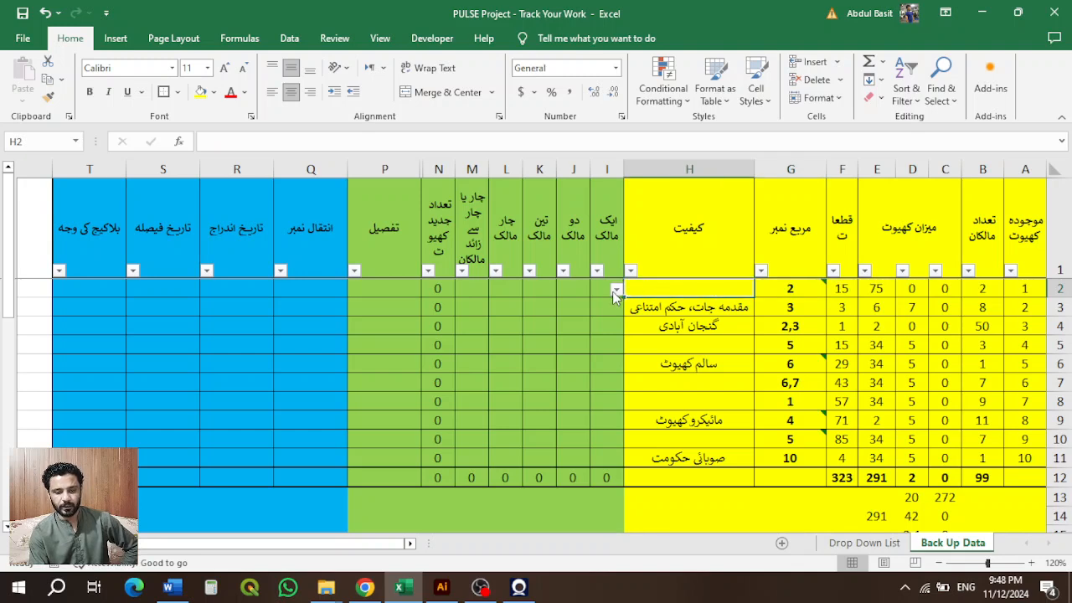
{"action": "left_click", "coordinate": [615, 290]}
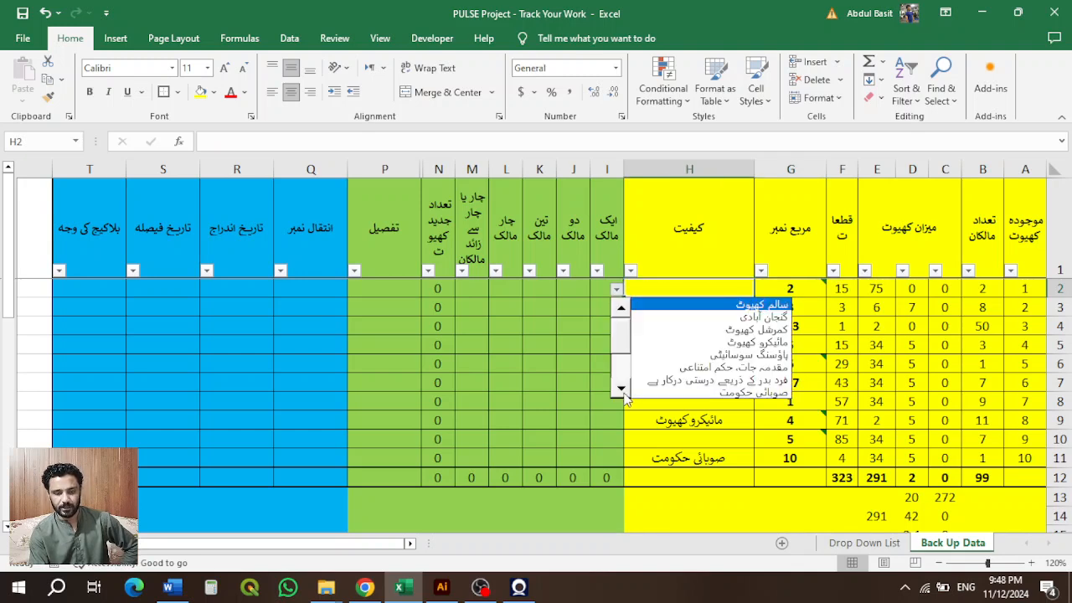
{"action": "left_click", "coordinate": [621, 387]}
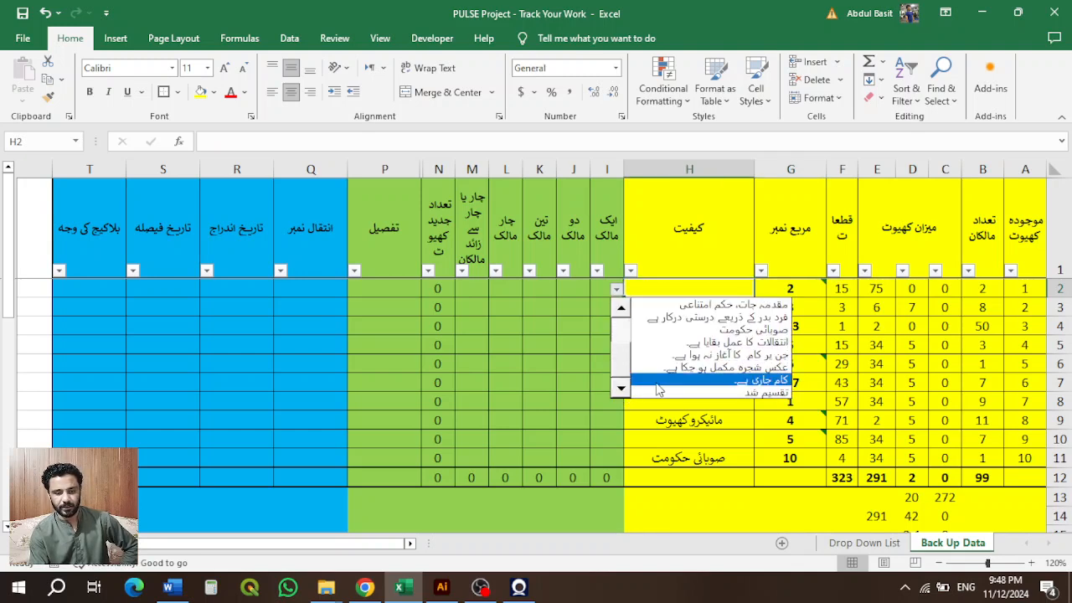
{"action": "left_click", "coordinate": [665, 374]}
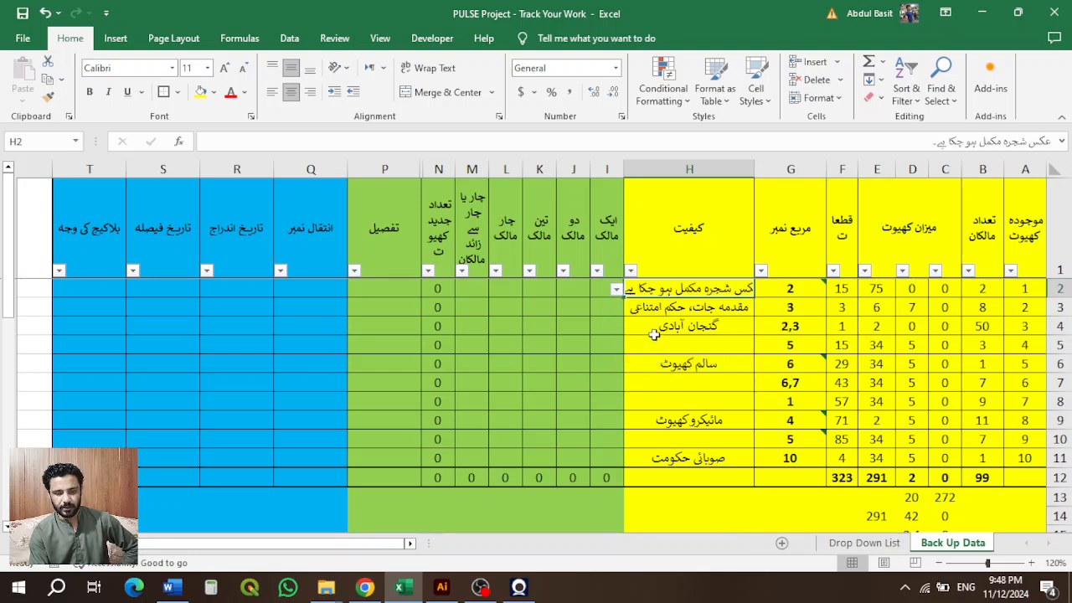
Step: Set the کیفیت of khewat 4 in H5 to عکس شجرہ مکمل ہو چکا ہے۔
{"action": "left_click", "coordinate": [655, 334]}
{"action": "left_click", "coordinate": [657, 350]}
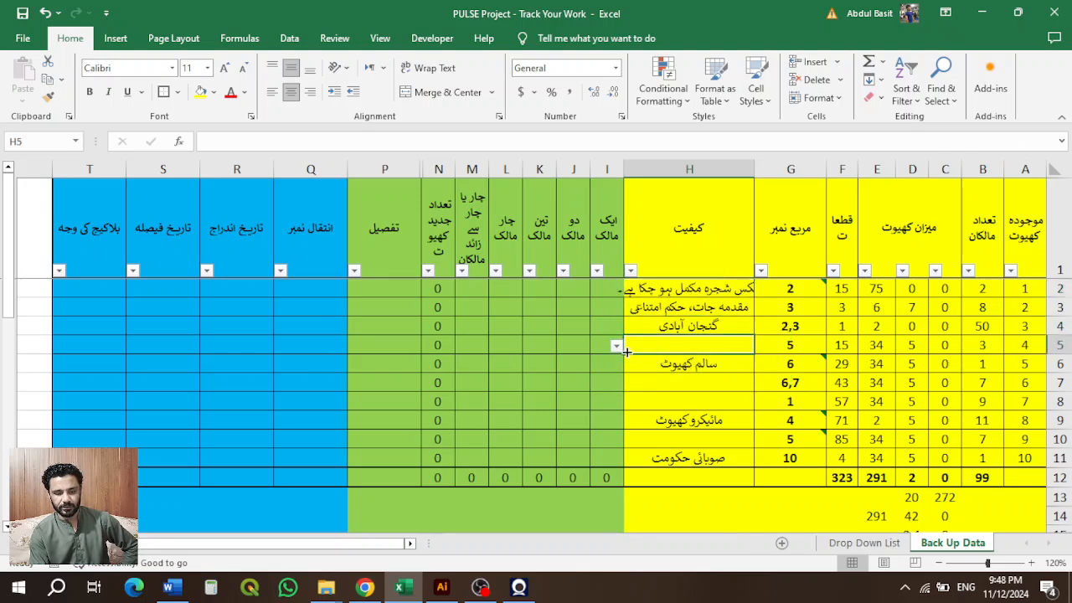
{"action": "left_click", "coordinate": [616, 346]}
{"action": "left_click", "coordinate": [620, 446]}
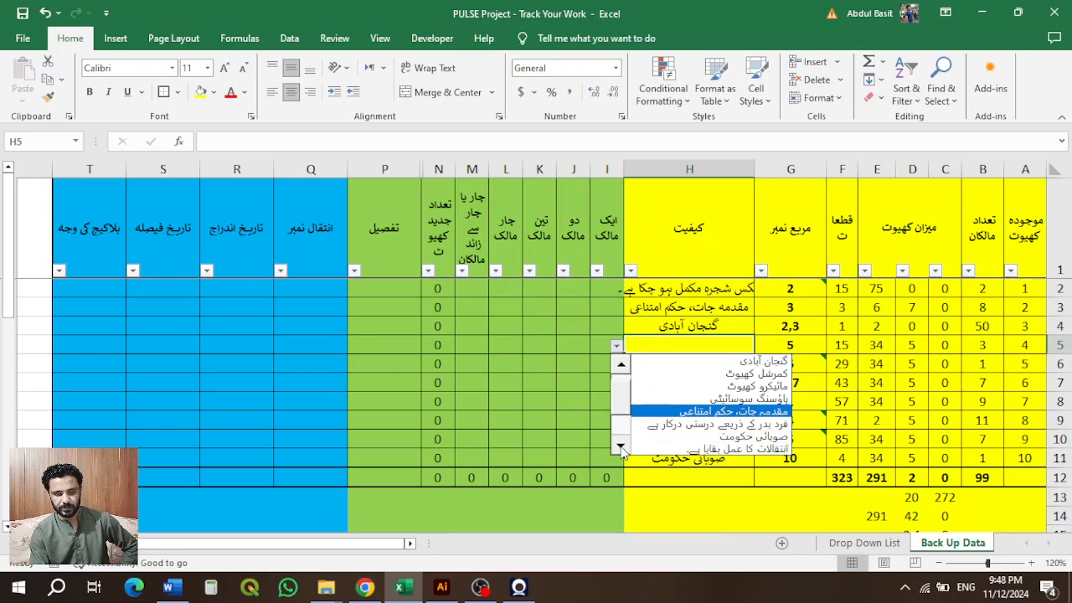
{"action": "left_click", "coordinate": [620, 447]}
{"action": "left_click", "coordinate": [653, 450]}
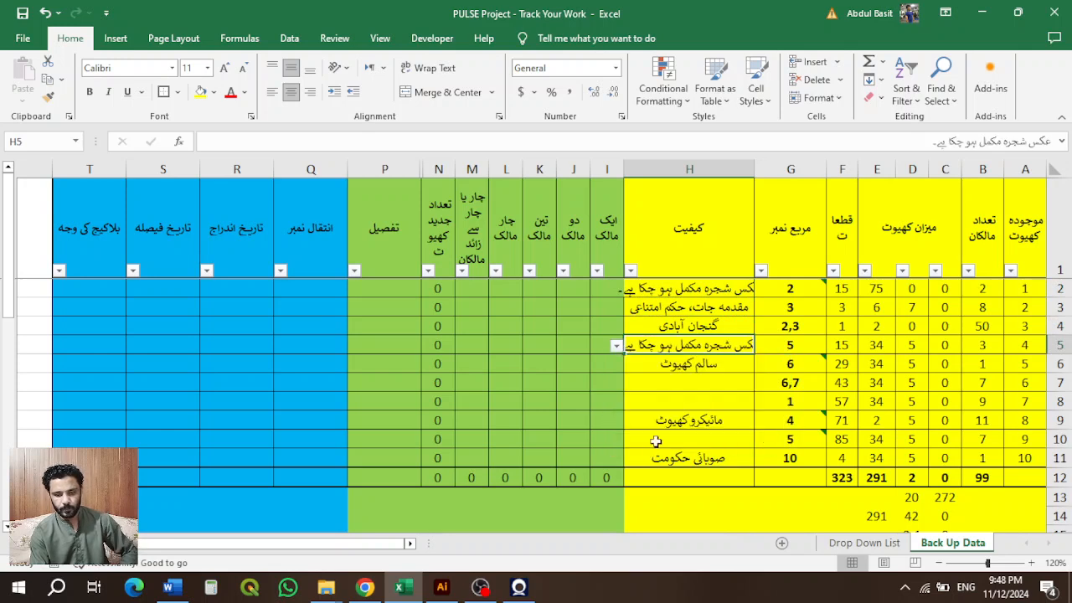
Step: Enter عکس شجرہ مکمل ہو چکا ہے۔ as the کیفیت of khewat 6 in H7
{"action": "left_click", "coordinate": [693, 383]}
{"action": "type", "text": "e"}
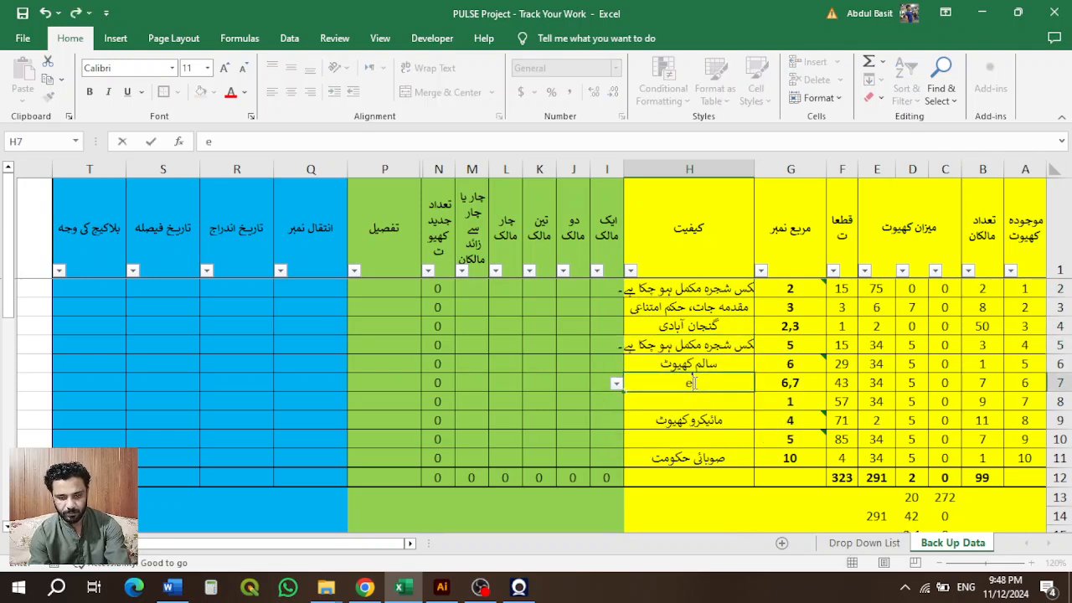
{"action": "type", "text": "عکس شجرہ مکمل ہو چکا ہے۔"}
{"action": "key", "text": "Return"}
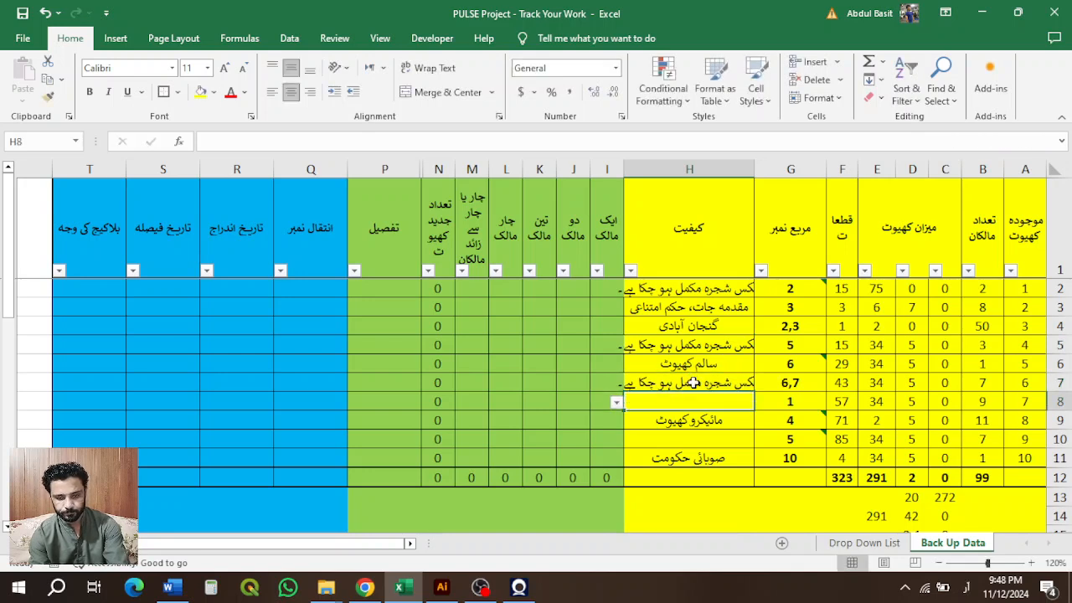
Step: Enter عکس شجرہ مکمل ہو چکا ہے۔ as the کیفیت of khewats 7 and 9 in H8 and H10
{"action": "type", "text": "ع"}
{"action": "key", "text": "Return"}
{"action": "key", "text": "Return"}
{"action": "type", "text": "ع"}
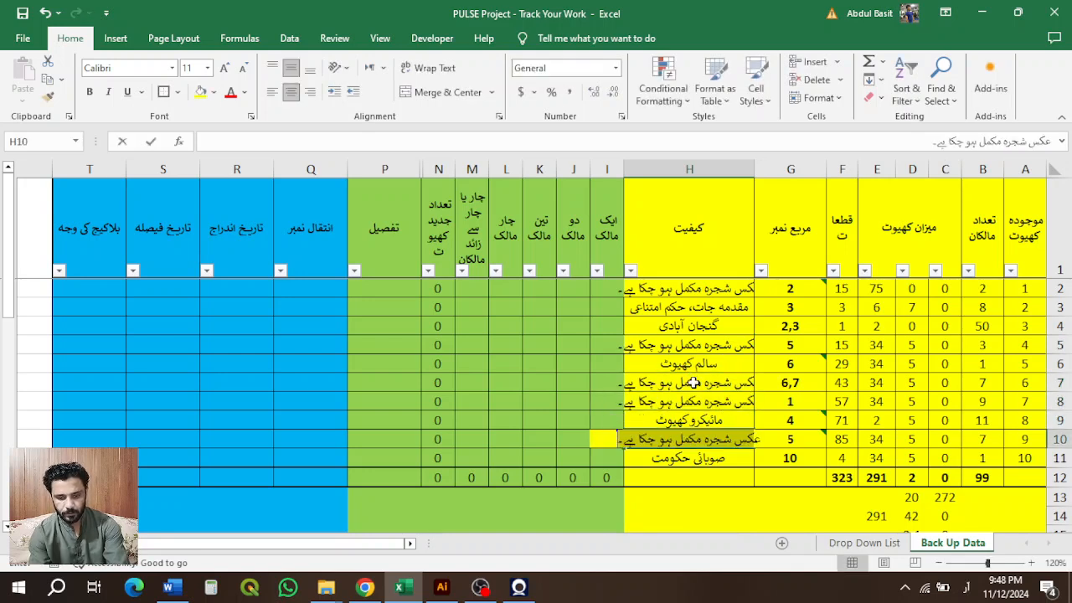
{"action": "key", "text": "Return"}
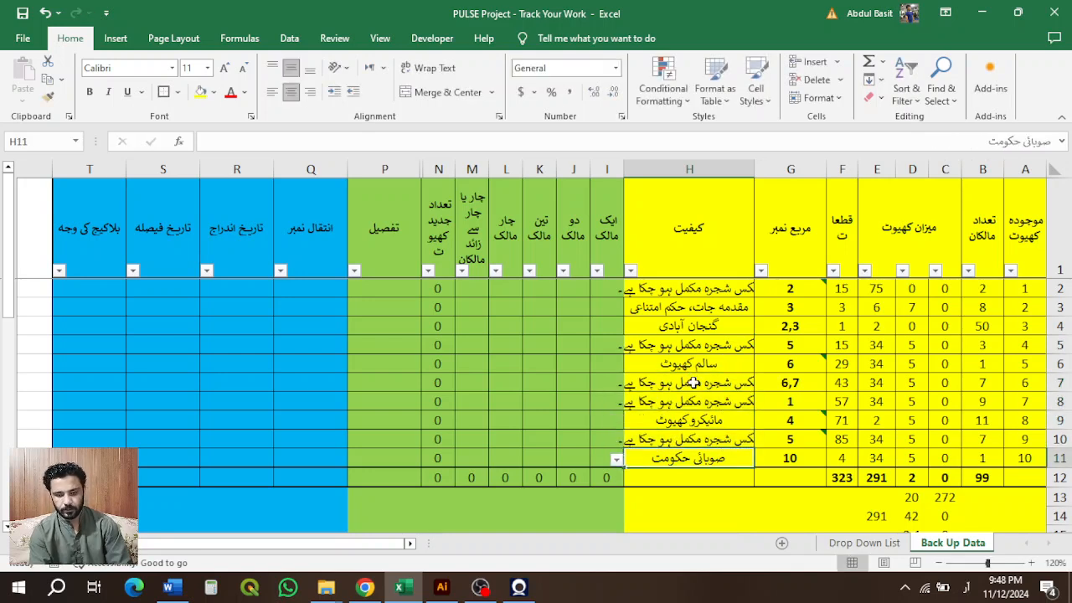
Step: Filter the کیفیت column to show only the rows with عکس شجرہ مکمل ہو چکا ہے۔
{"action": "left_click", "coordinate": [659, 287]}
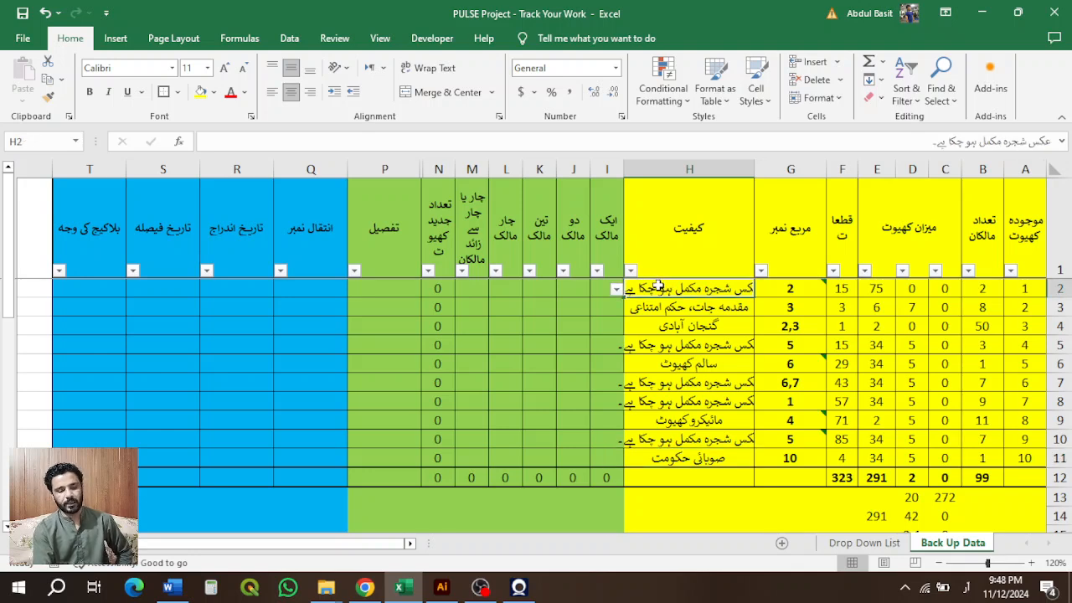
{"action": "left_click", "coordinate": [630, 269]}
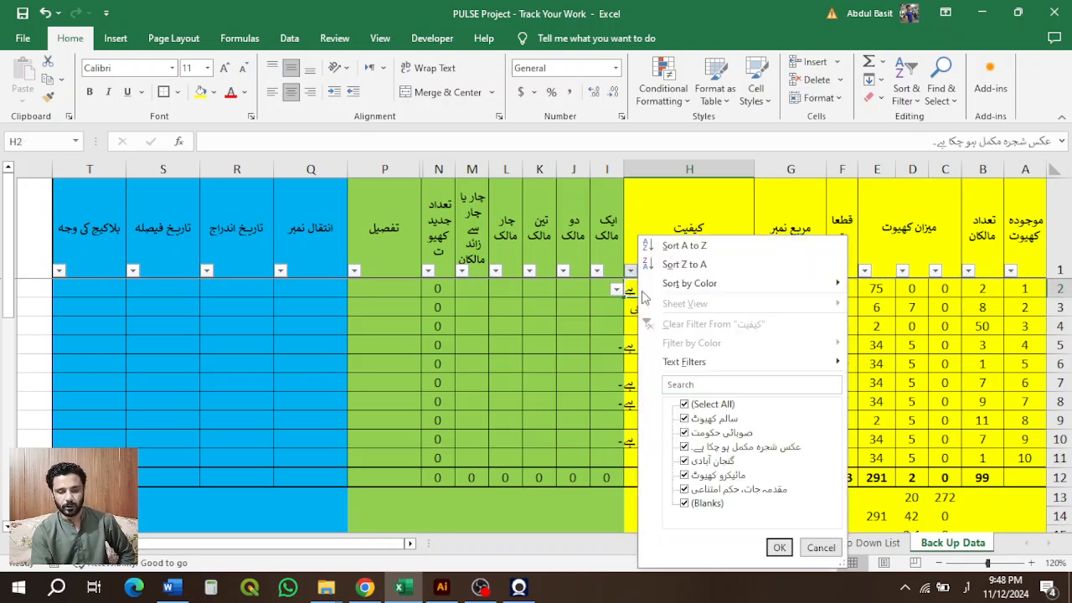
{"action": "left_click", "coordinate": [694, 405]}
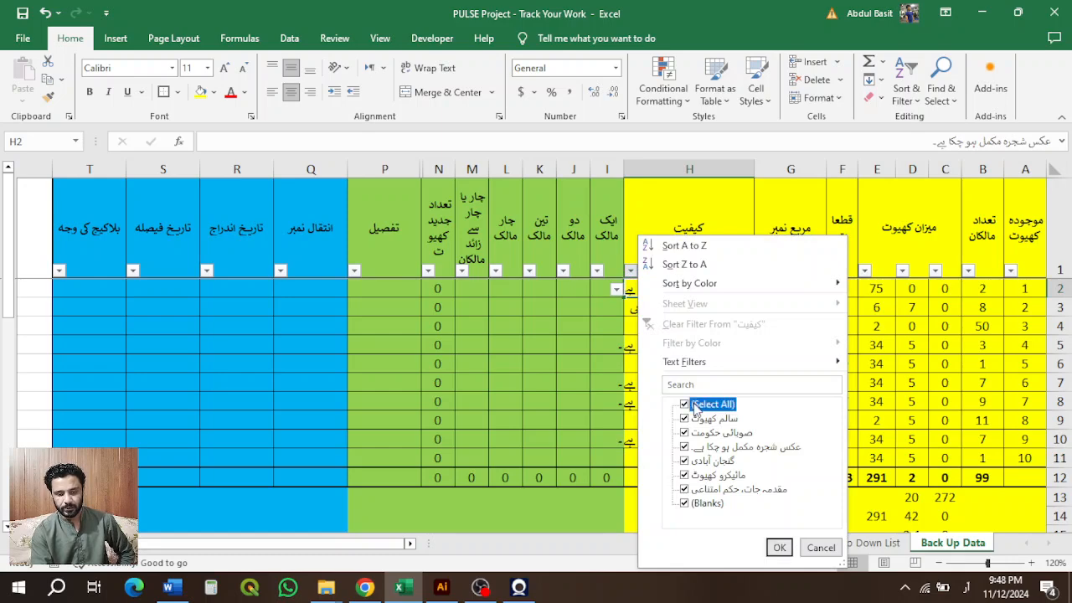
{"action": "left_click", "coordinate": [762, 449]}
{"action": "left_click", "coordinate": [778, 549]}
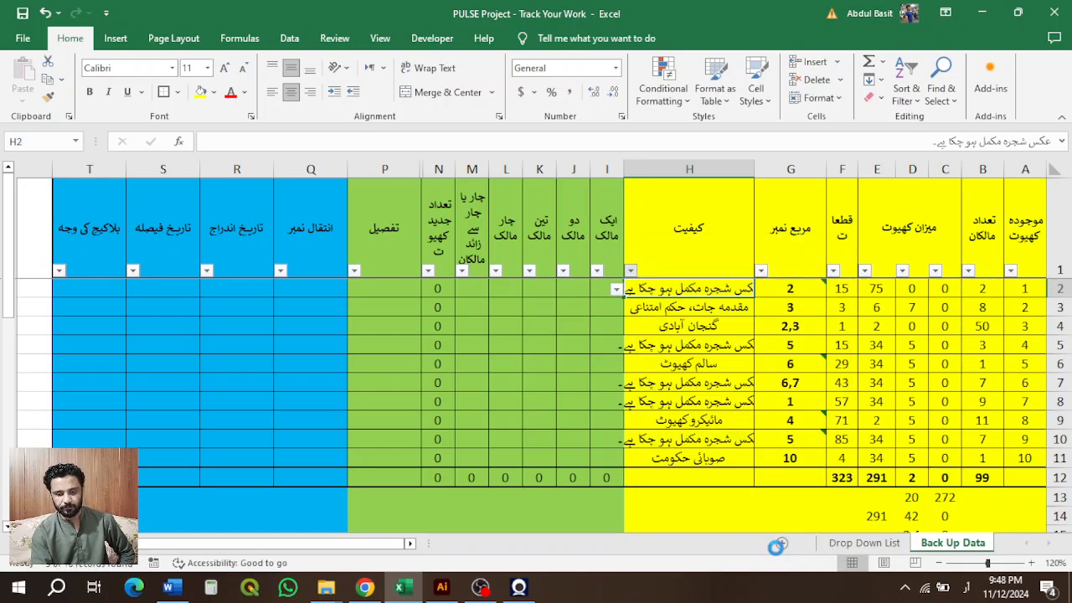
Step: Filter the مربع نمبر column to show only the rows with value 5
{"action": "left_click", "coordinate": [783, 288]}
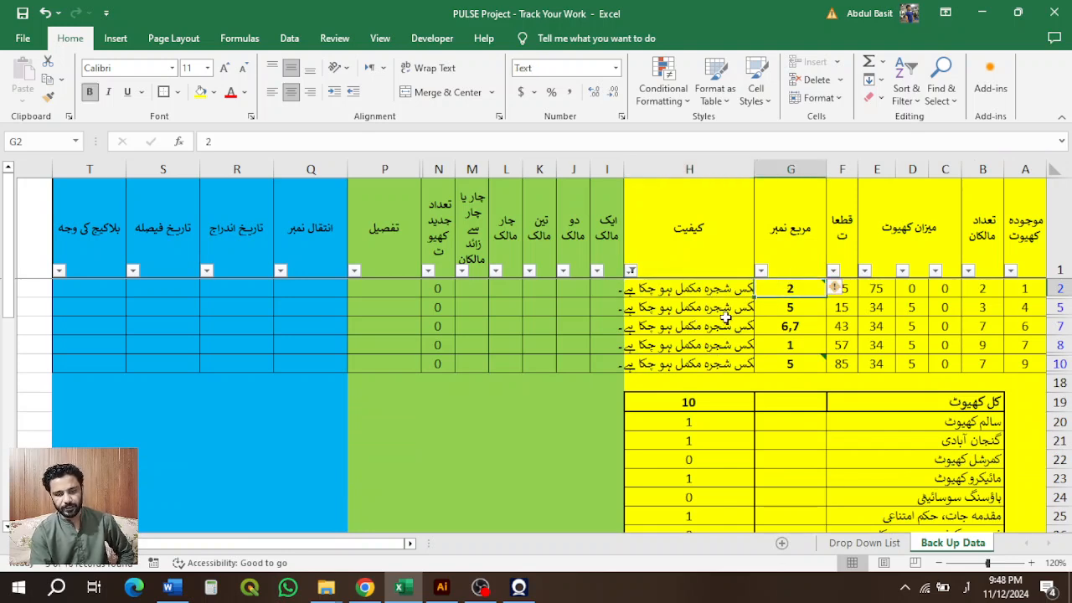
{"action": "left_click", "coordinate": [722, 306]}
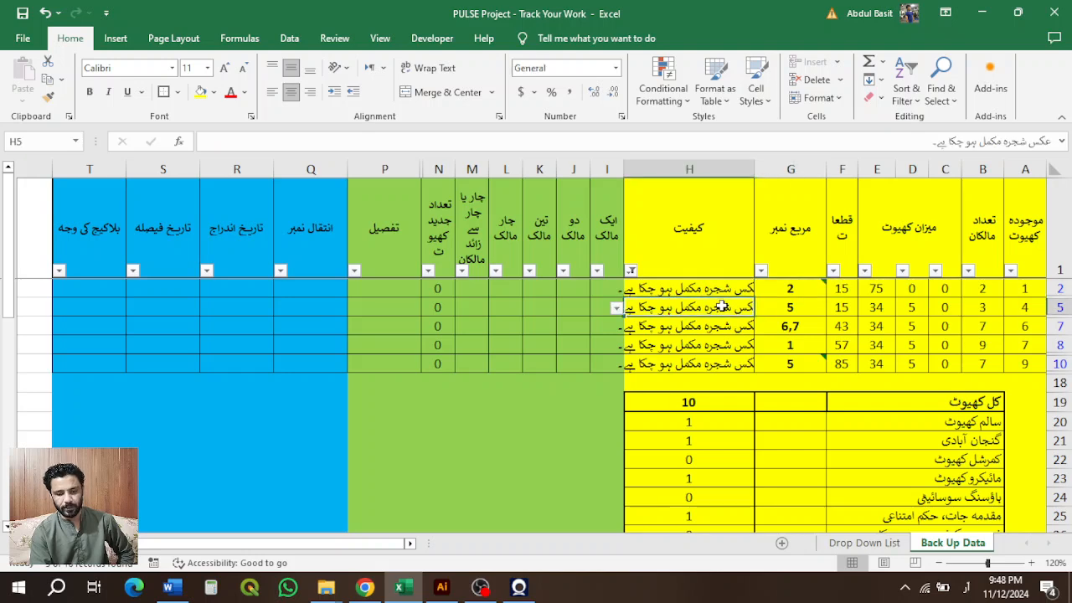
{"action": "left_click", "coordinate": [761, 270]}
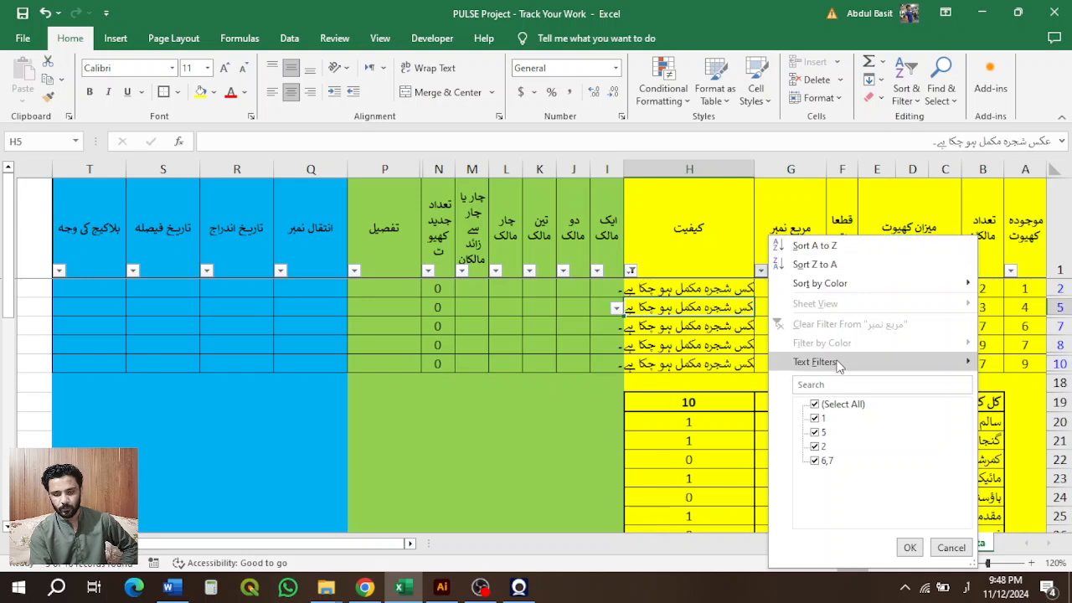
{"action": "left_click", "coordinate": [838, 404]}
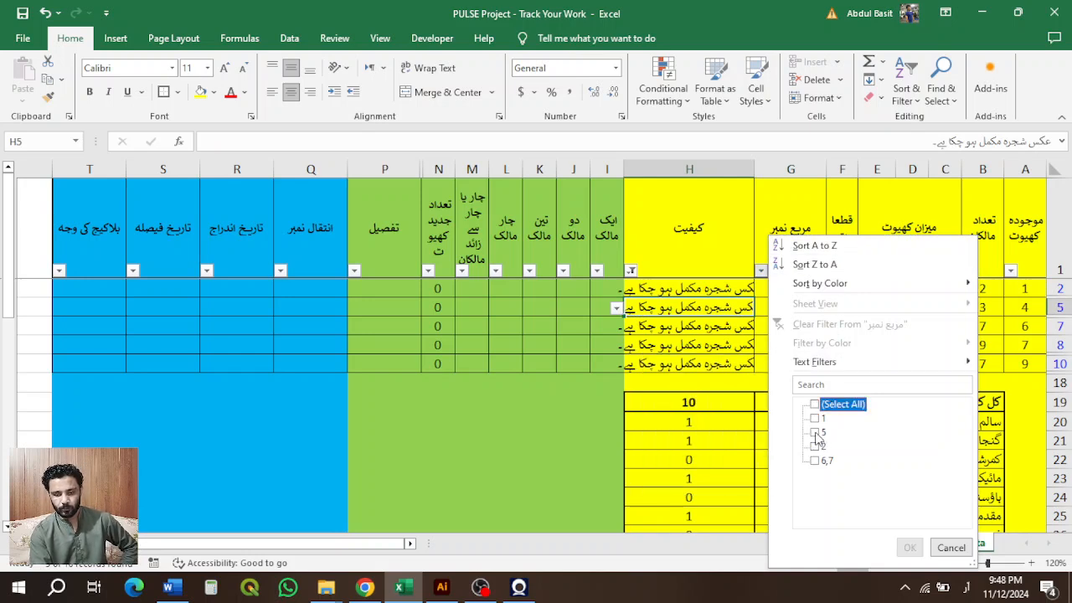
{"action": "left_click", "coordinate": [815, 432]}
{"action": "left_click", "coordinate": [910, 547]}
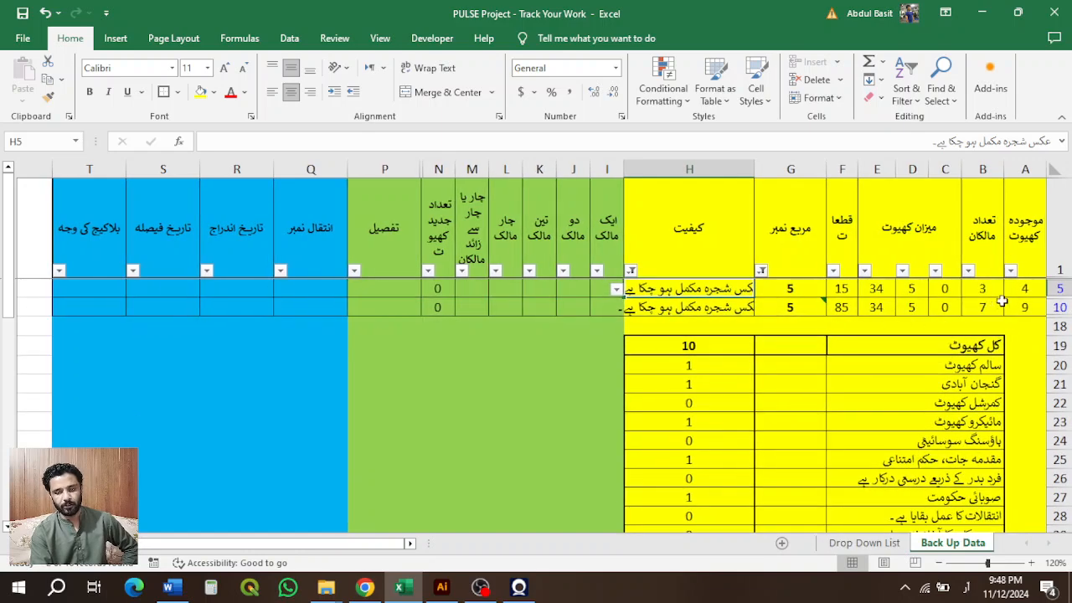
Step: Change the کیفیت of khewats 4 and 9 in H5 and H10 to کام جاری ہے۔
{"action": "left_click", "coordinate": [1061, 287]}
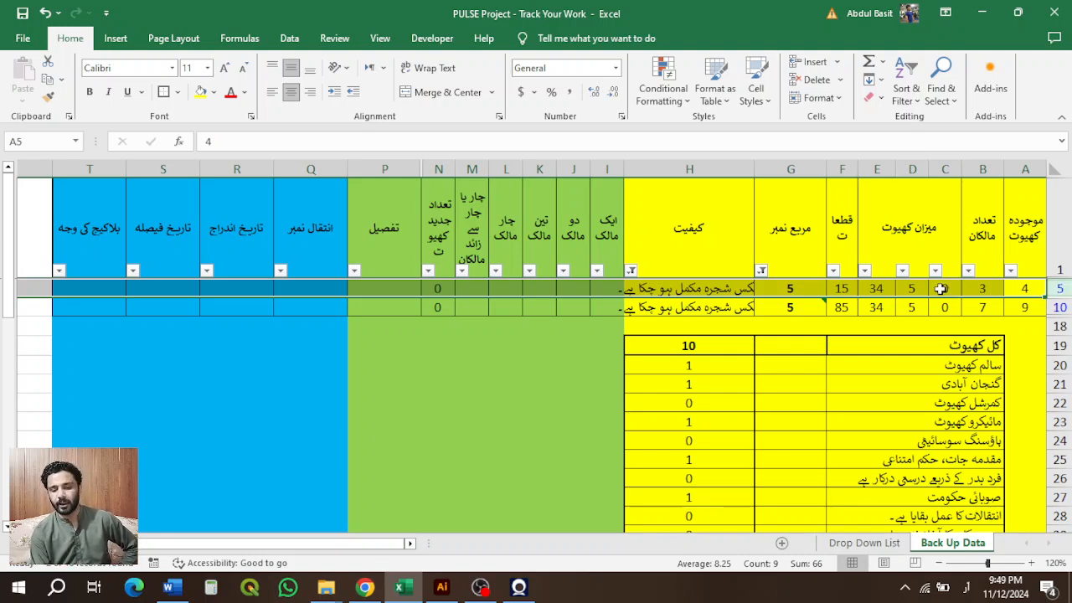
{"action": "left_click", "coordinate": [787, 287]}
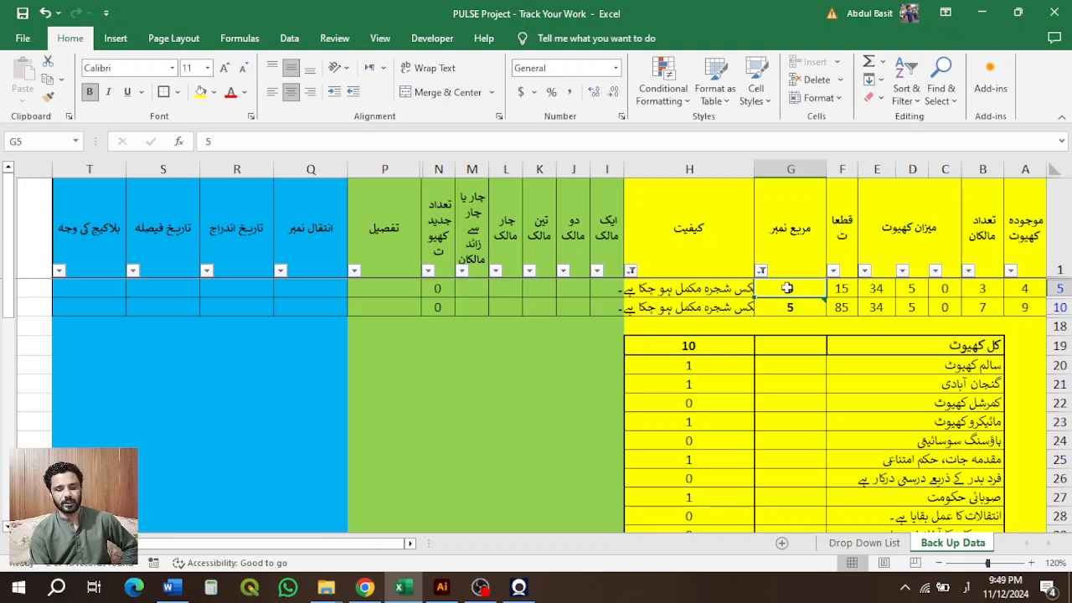
{"action": "left_click", "coordinate": [679, 288]}
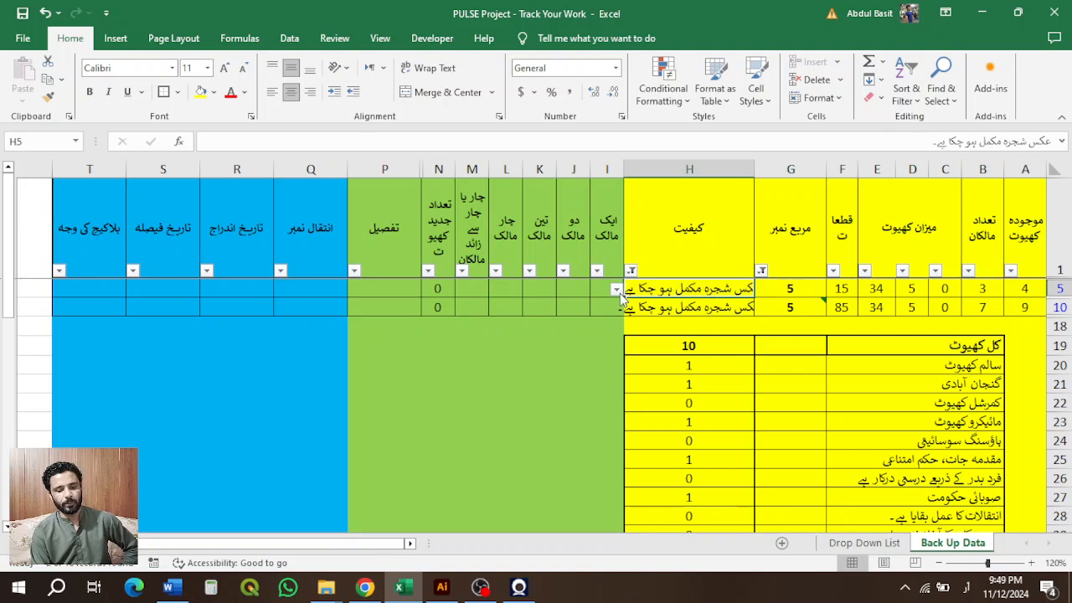
{"action": "left_click", "coordinate": [617, 290]}
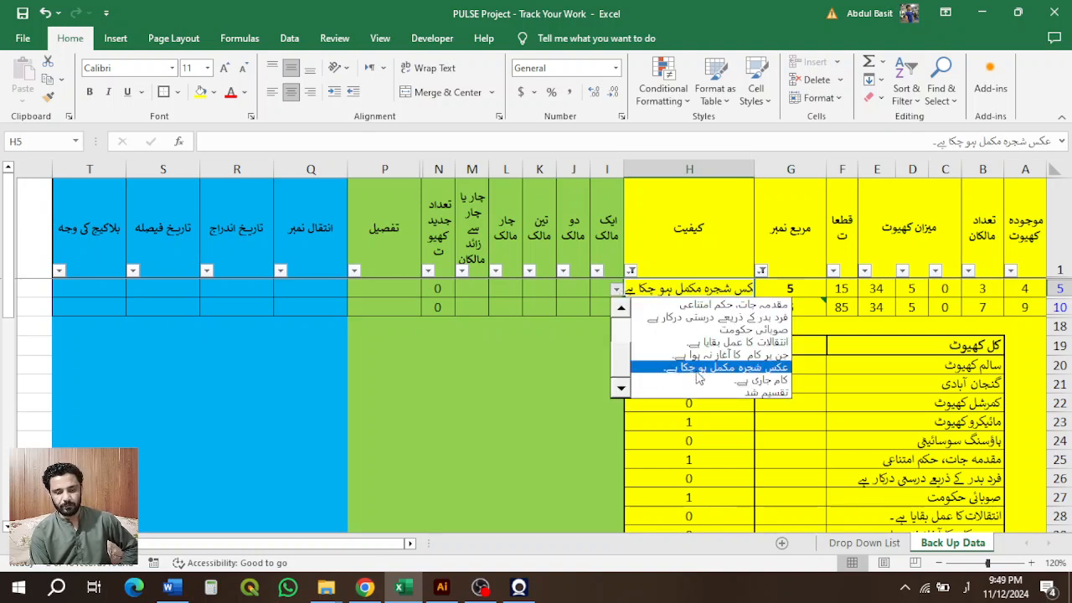
{"action": "left_click", "coordinate": [731, 381]}
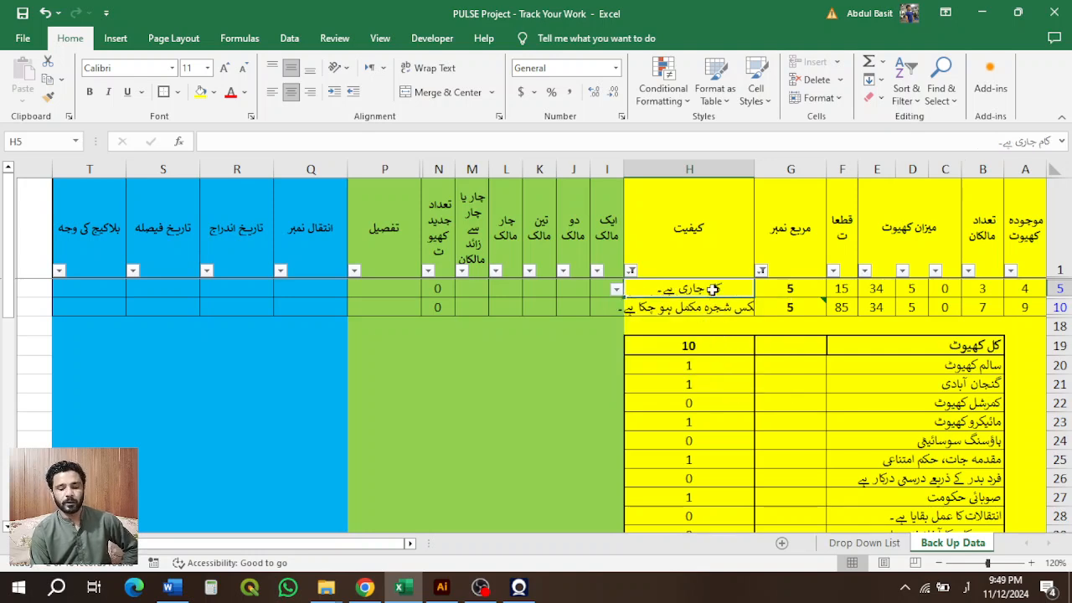
{"action": "left_click", "coordinate": [697, 312]}
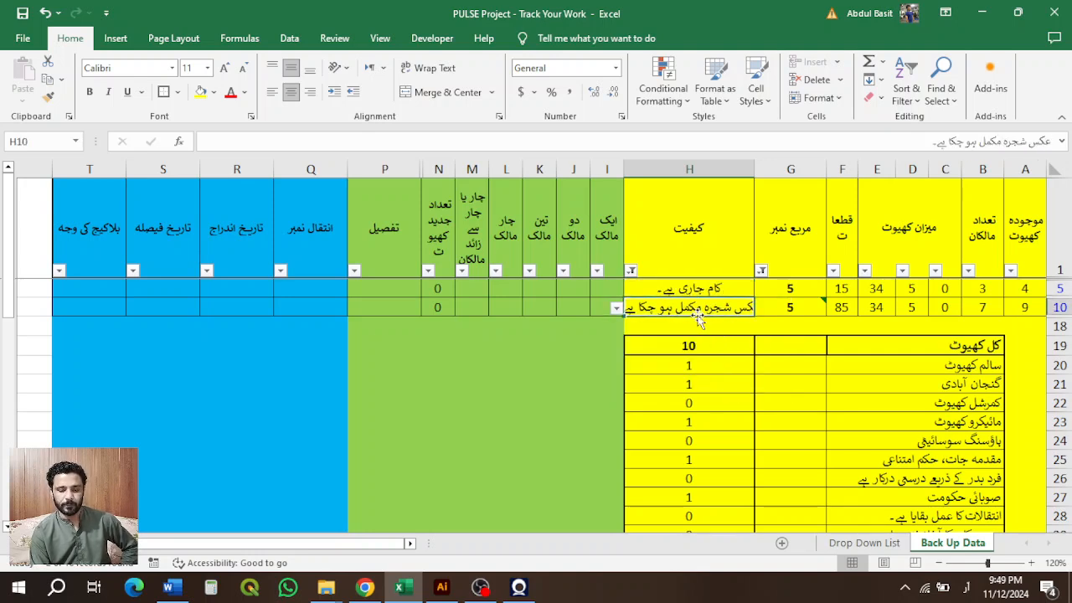
{"action": "left_click", "coordinate": [617, 308]}
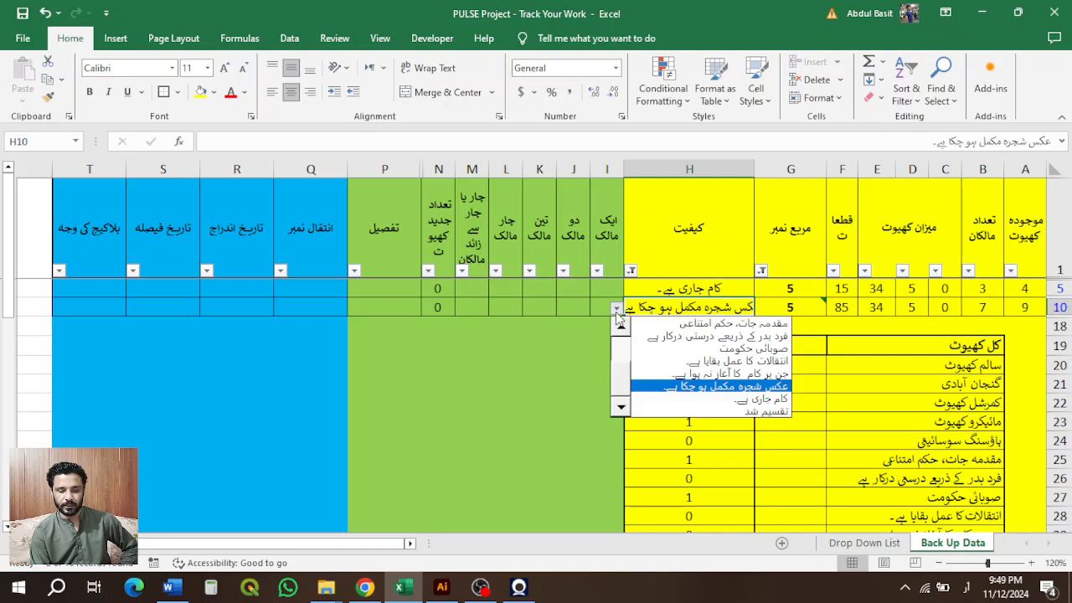
{"action": "left_click", "coordinate": [686, 404]}
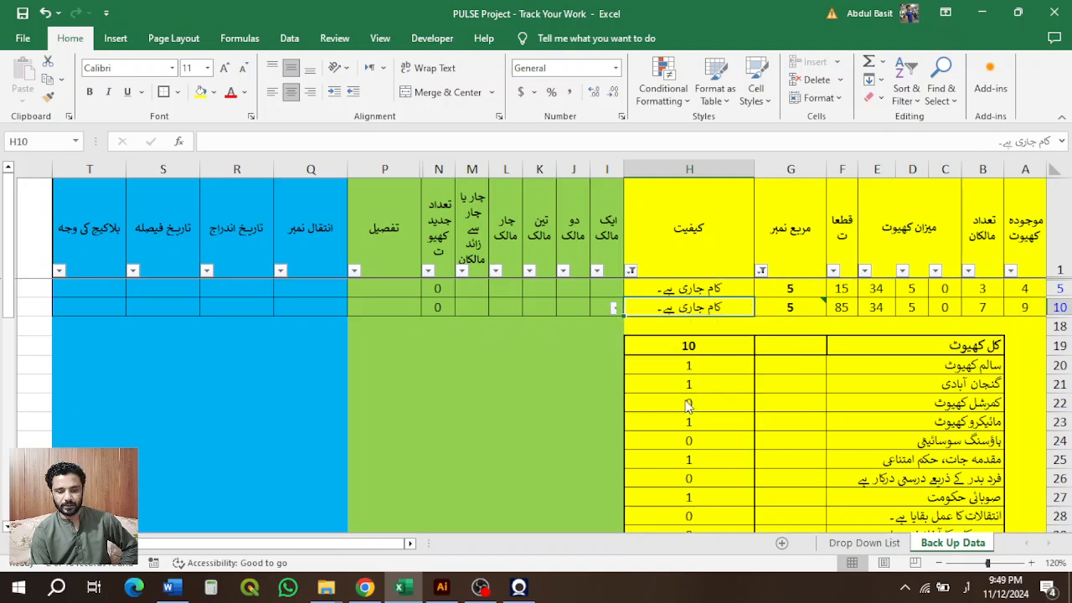
Step: Clear the filters from the کیفیت and مربع نمبر columns to show all khewats again
{"action": "left_click", "coordinate": [631, 273]}
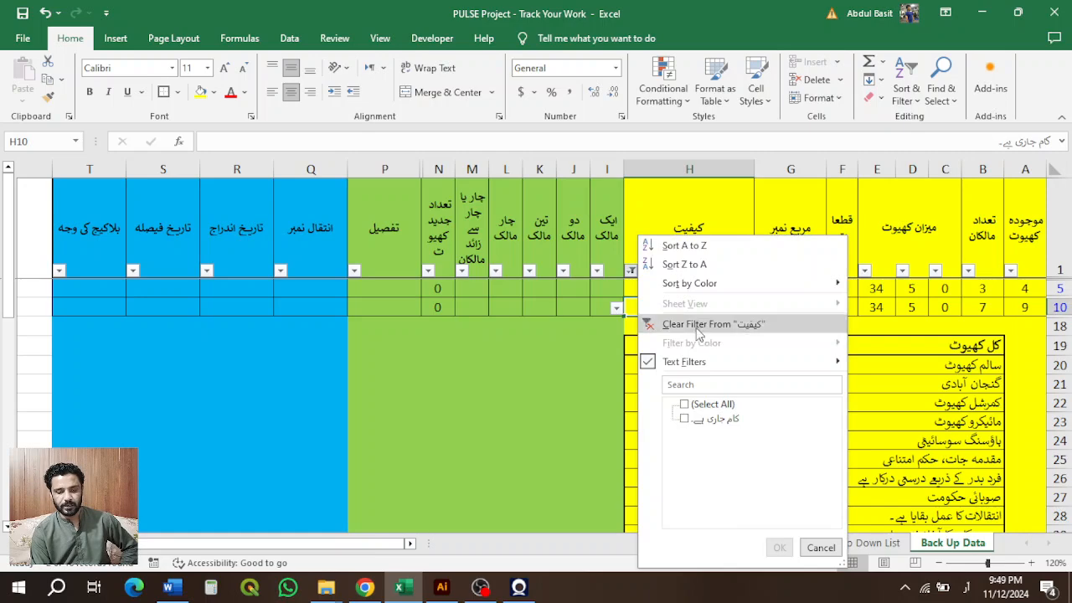
{"action": "left_click", "coordinate": [697, 325]}
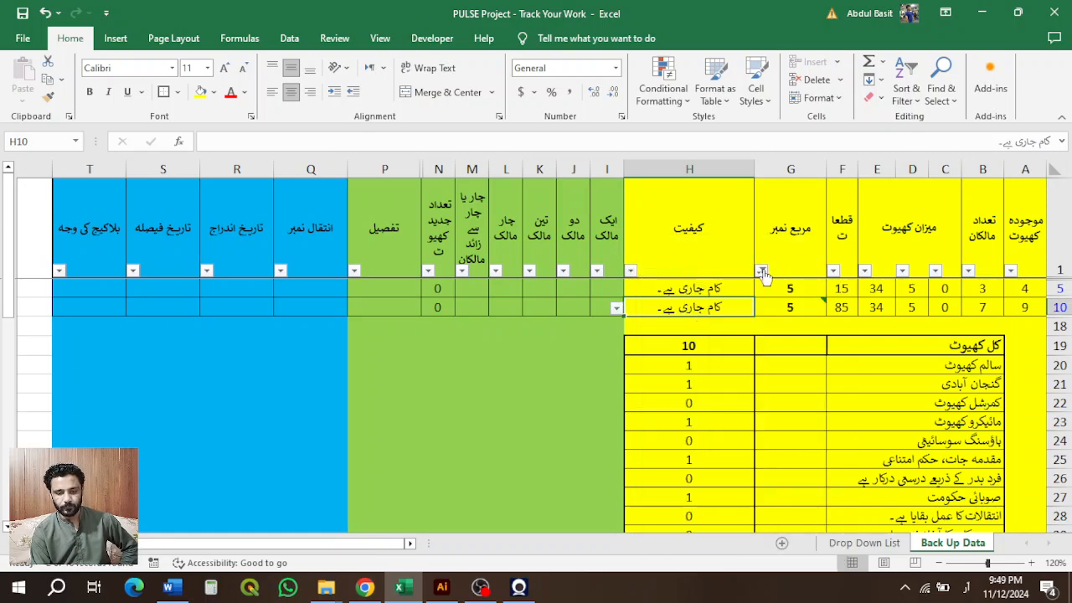
{"action": "left_click", "coordinate": [760, 271]}
{"action": "left_click", "coordinate": [786, 325]}
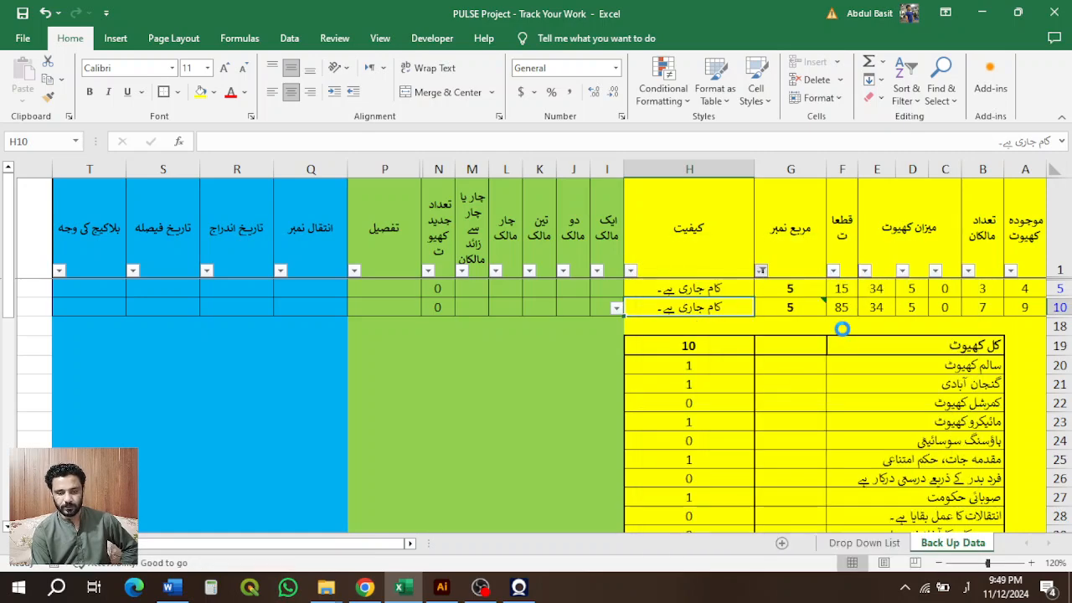
{"action": "scroll", "coordinate": [783, 329], "scroll_direction": "down", "scroll_amount": 1}
{"action": "scroll", "coordinate": [720, 331], "scroll_direction": "up", "scroll_amount": 1}
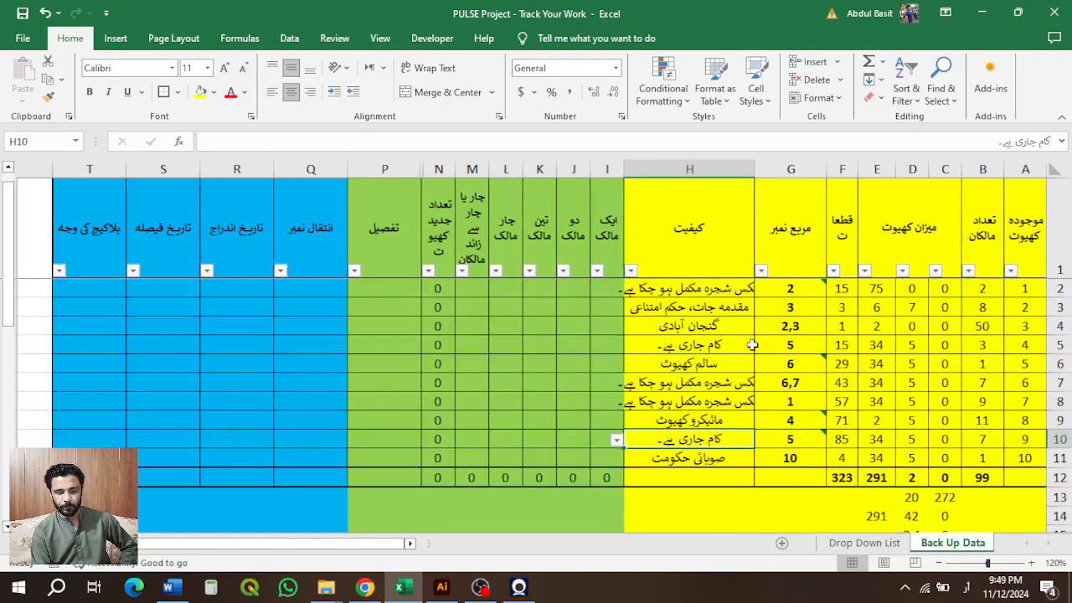
Step: Examine the rows of khewats 4 and 9 and the owner-count columns I to M, from ایک مالک to چار یا چار سے زائد مالکان
{"action": "left_click", "coordinate": [716, 346]}
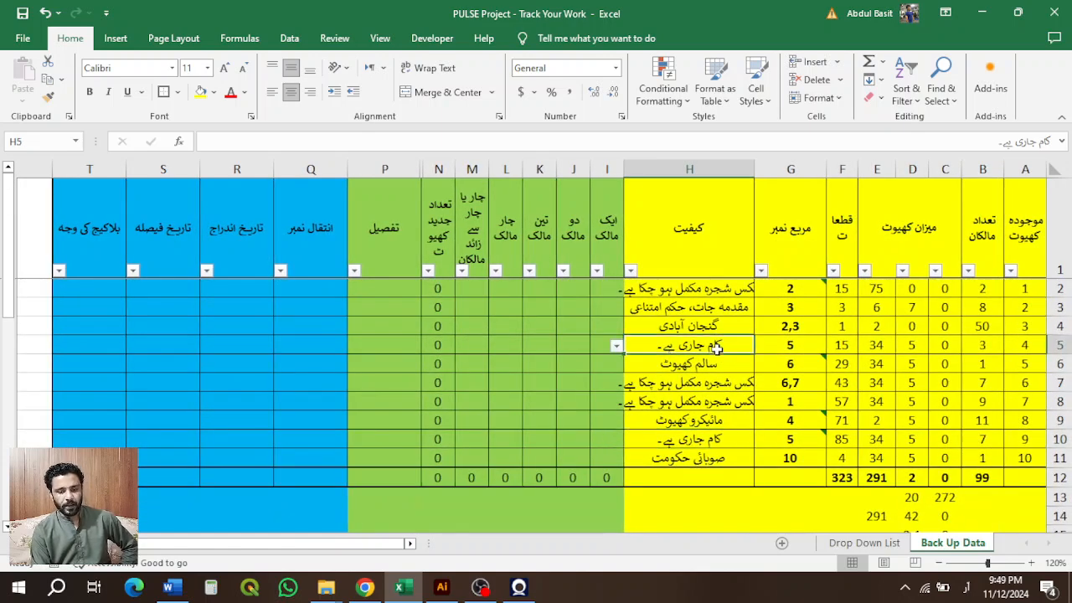
{"action": "left_click", "coordinate": [1059, 345]}
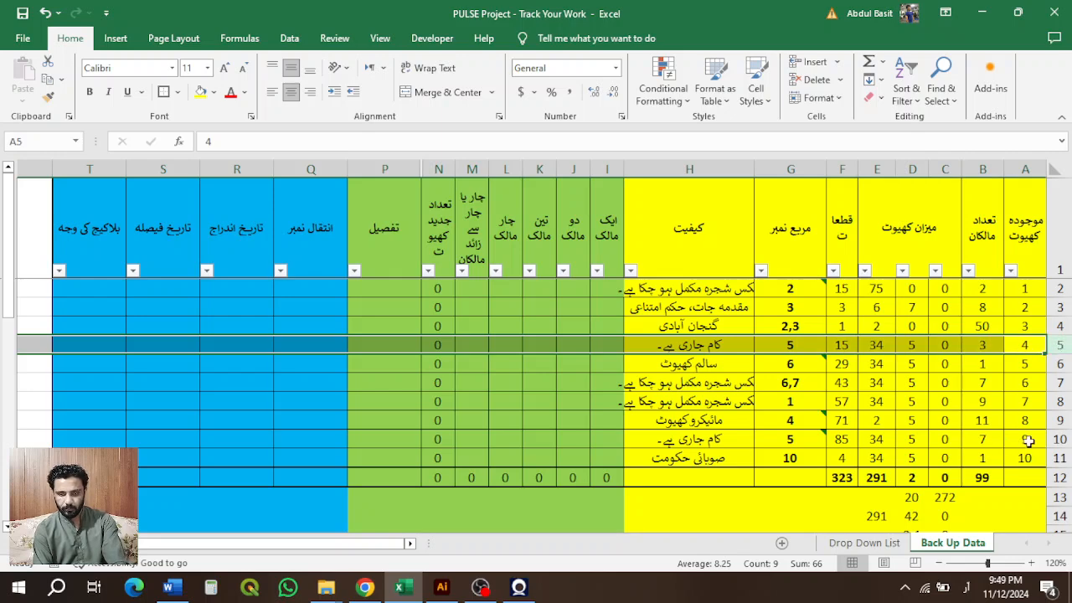
{"action": "left_click", "coordinate": [1062, 438]}
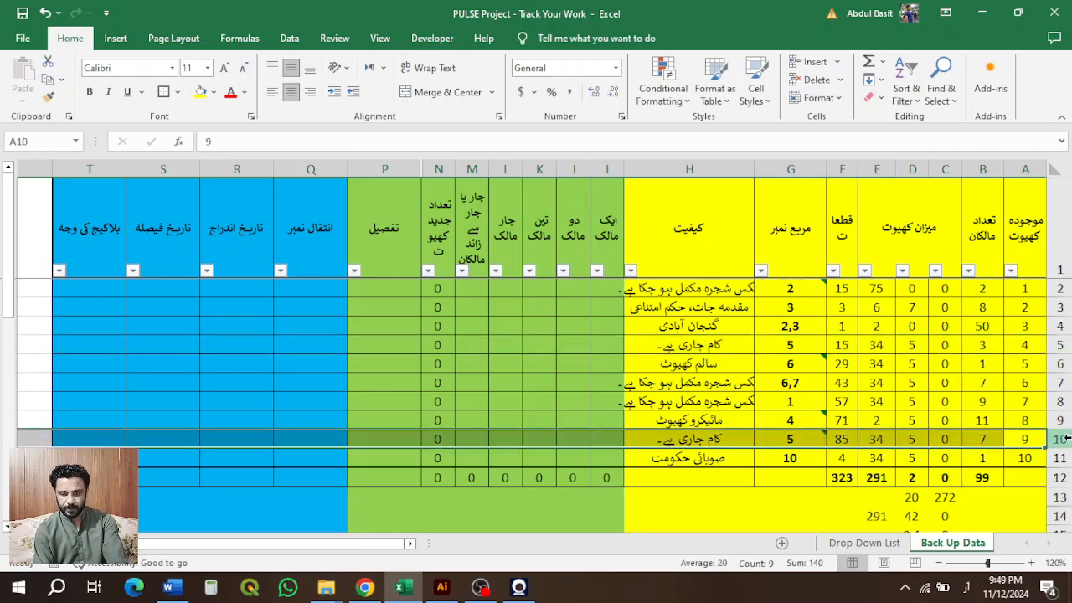
{"action": "left_click", "coordinate": [1060, 345], "text": "ctrl"}
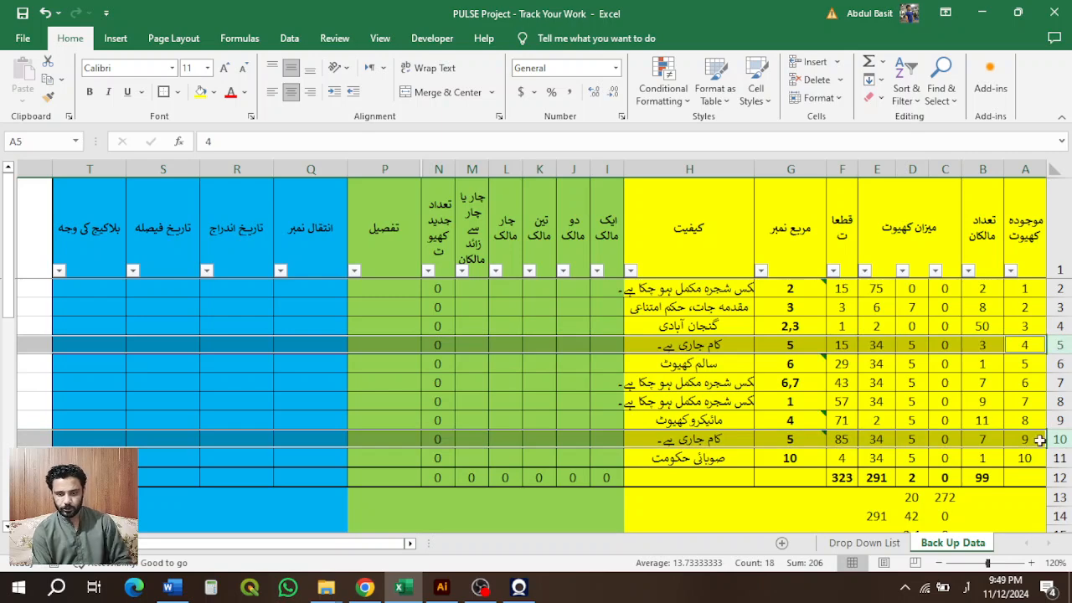
{"action": "left_click", "coordinate": [617, 347]}
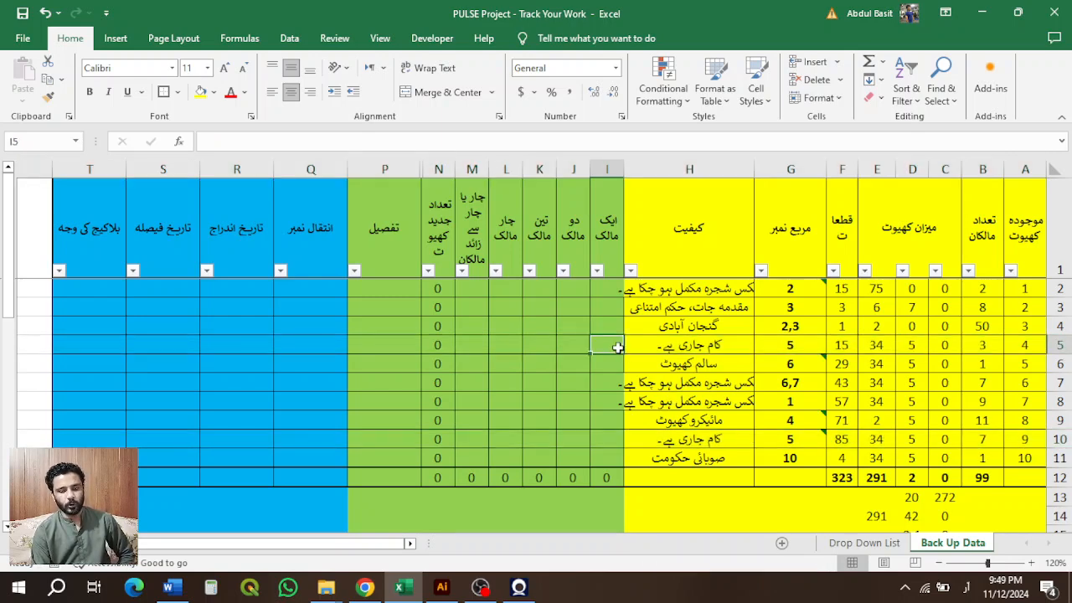
{"action": "left_click", "coordinate": [607, 159]}
{"action": "key", "text": "shift+Left"}
{"action": "key", "text": "shift+Left"}
{"action": "key", "text": "shift+Left"}
{"action": "key", "text": "shift+Left"}
{"action": "key", "text": "shift+Left"}
{"action": "key", "text": "shift+Left"}
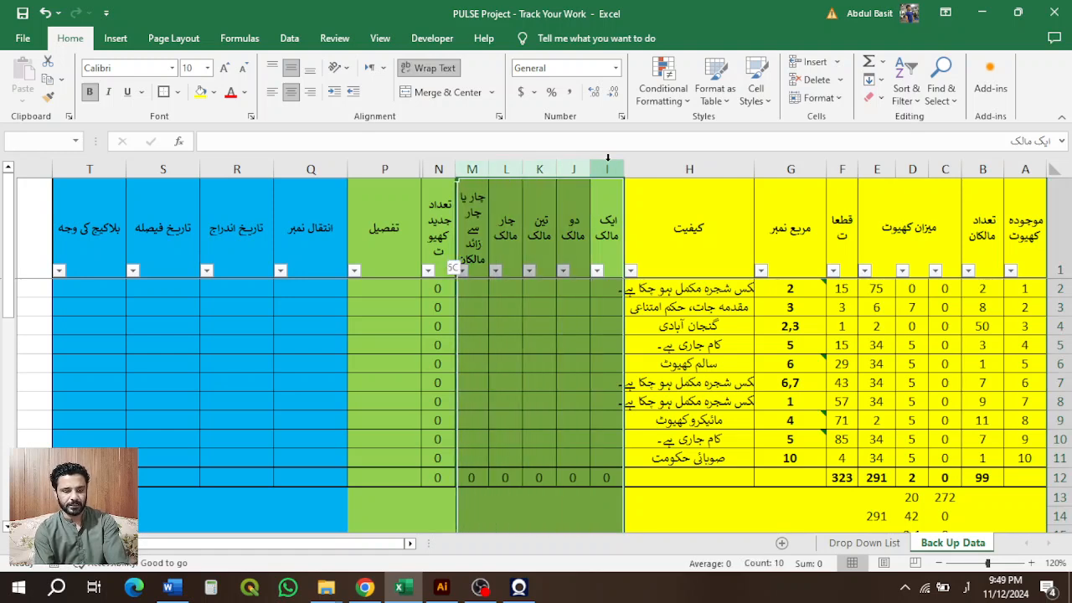
{"action": "left_click", "coordinate": [697, 352]}
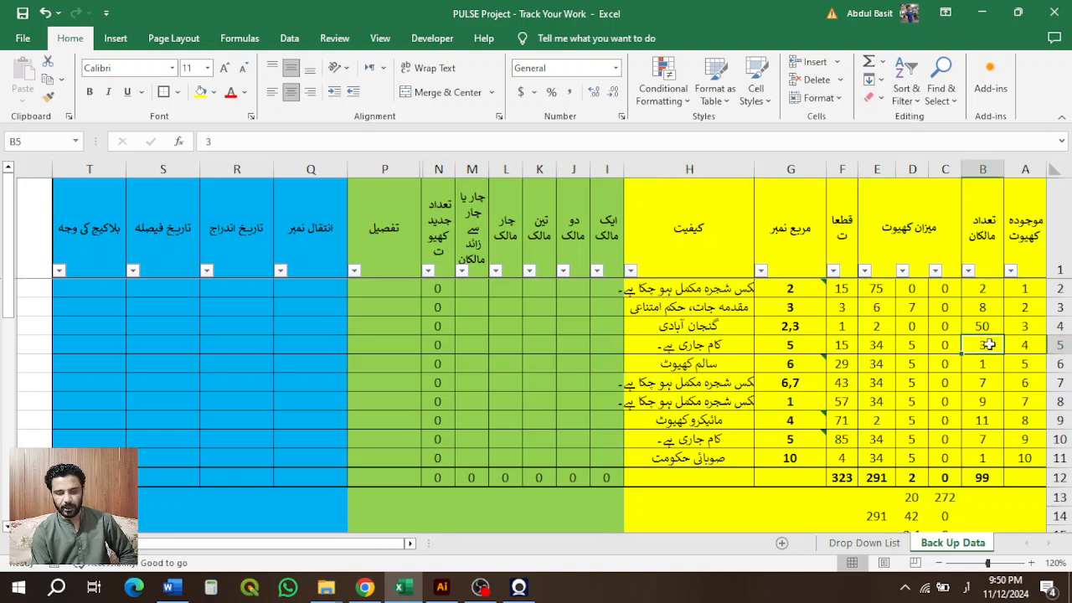
Step: Enter 3 in the ایک مالک column for khewat 4 in I5
{"action": "left_click", "coordinate": [611, 350]}
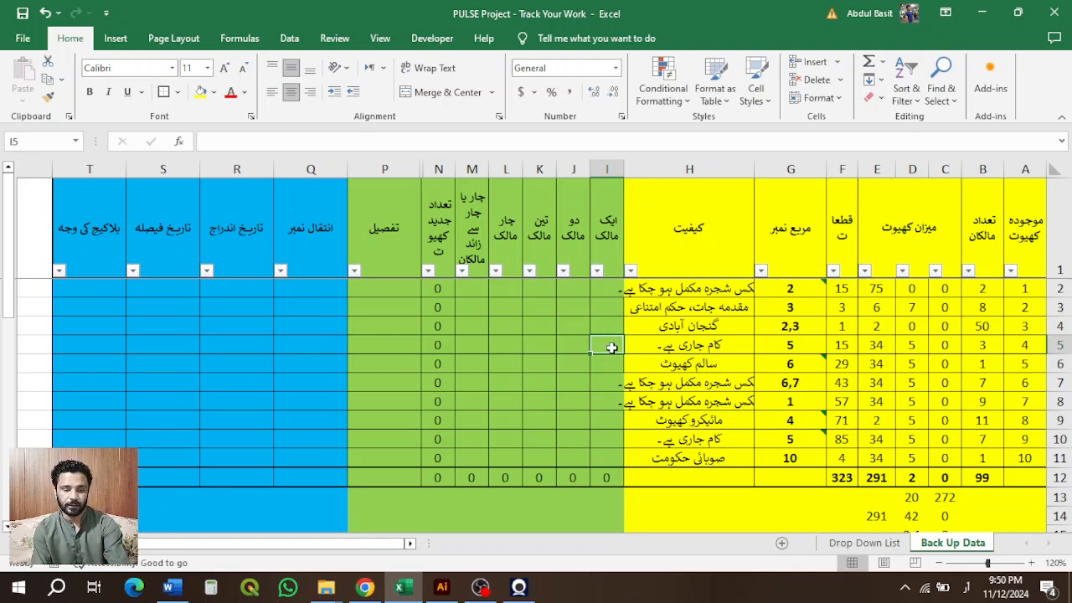
{"action": "type", "text": "3"}
{"action": "key", "text": "Left"}
{"action": "key", "text": "Left"}
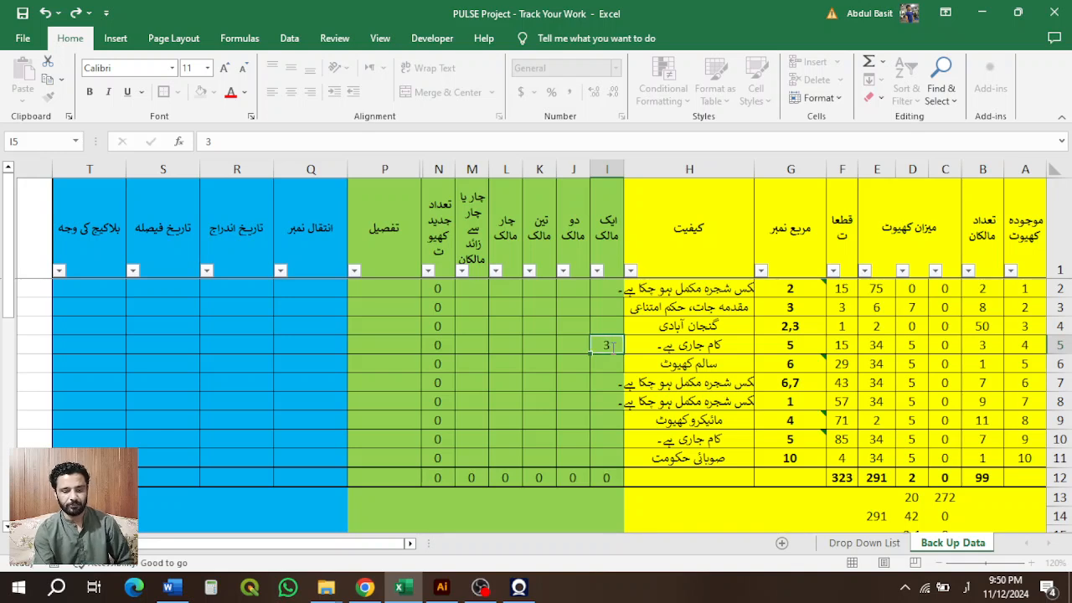
{"action": "key", "text": "Right"}
{"action": "key", "text": "Right"}
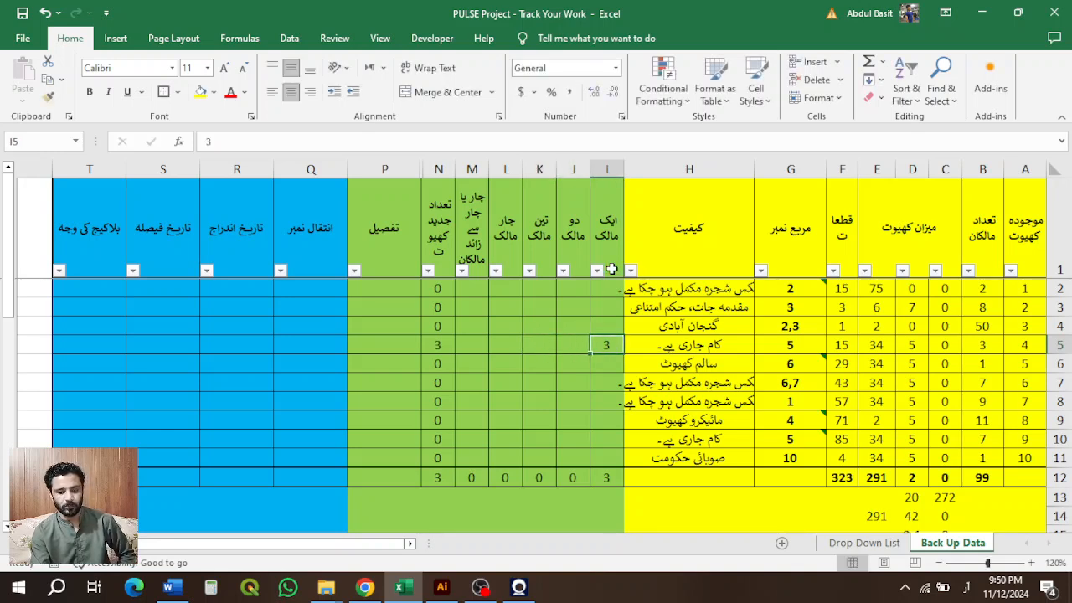
{"action": "left_click", "coordinate": [607, 169]}
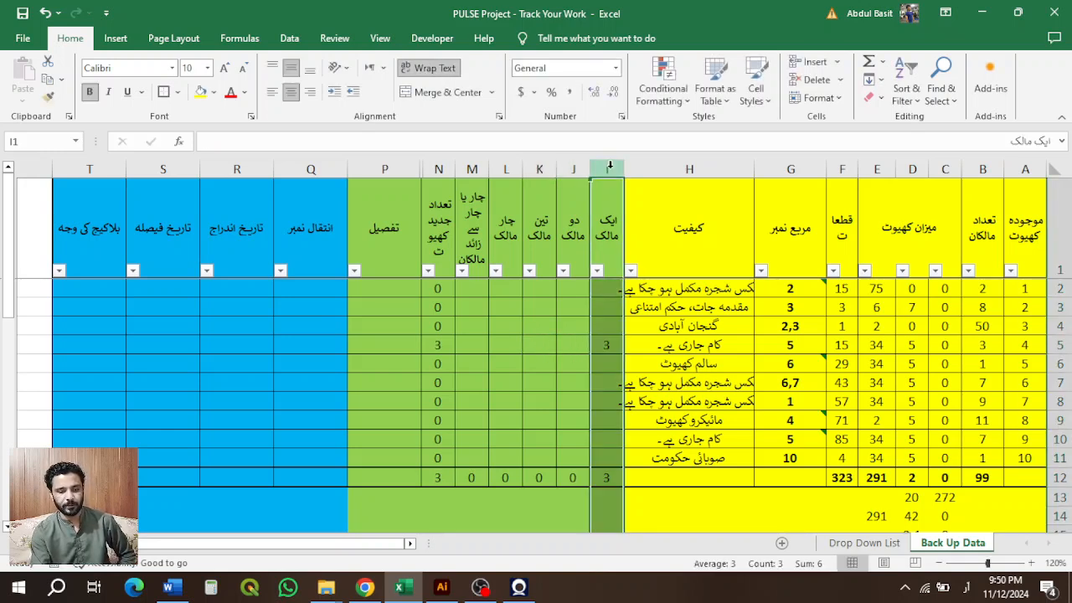
Step: For khewat 9, enter 1 in the دو مالک column in J10 and 5 in the ایک مالک column in I10
{"action": "left_click", "coordinate": [727, 439]}
{"action": "left_click", "coordinate": [970, 445]}
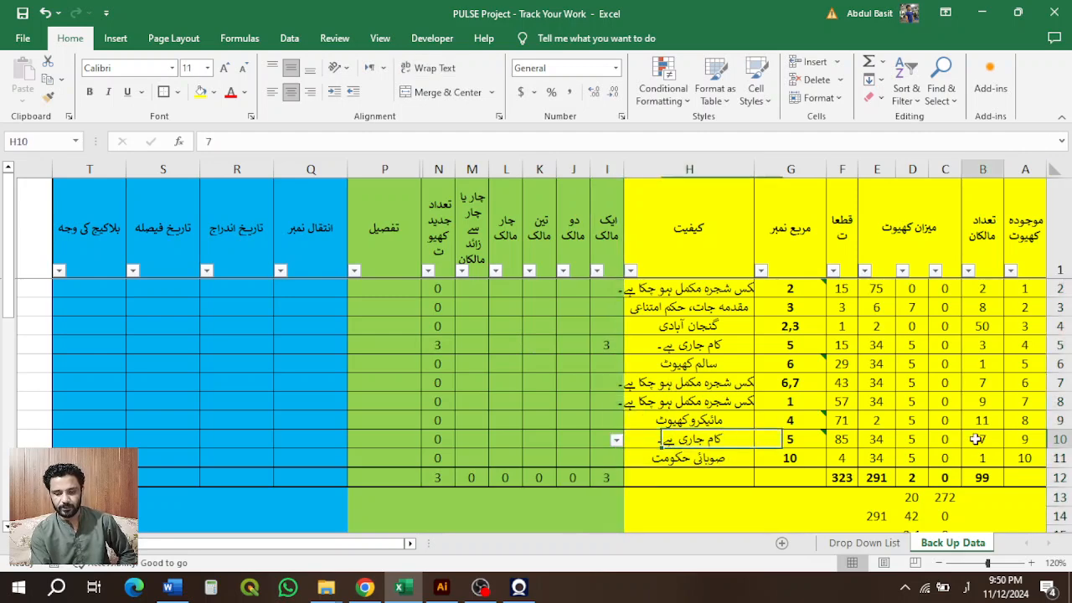
{"action": "left_click", "coordinate": [613, 437]}
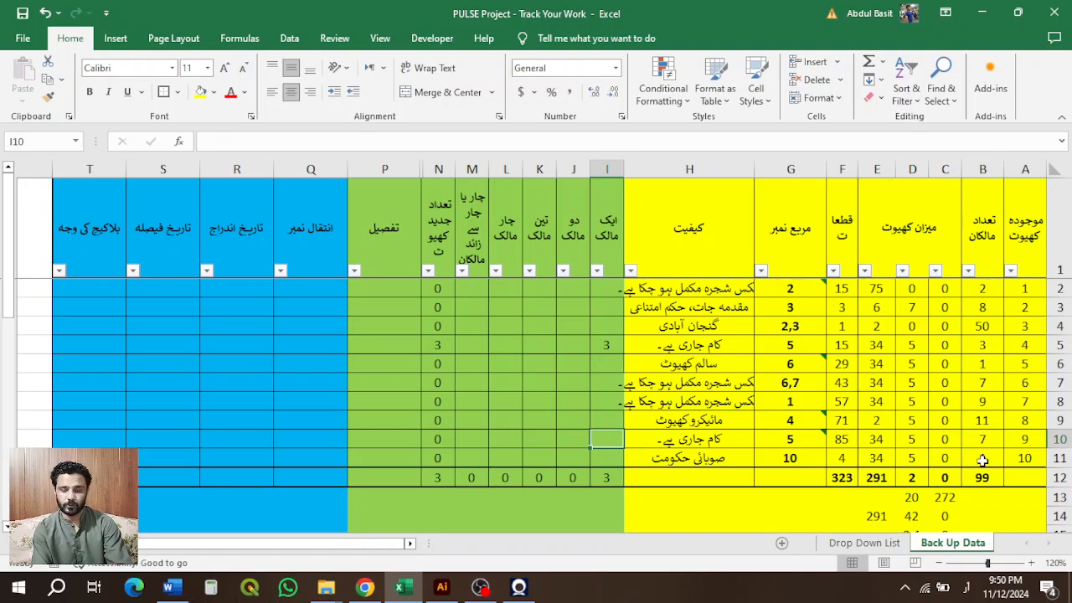
{"action": "left_click", "coordinate": [573, 436]}
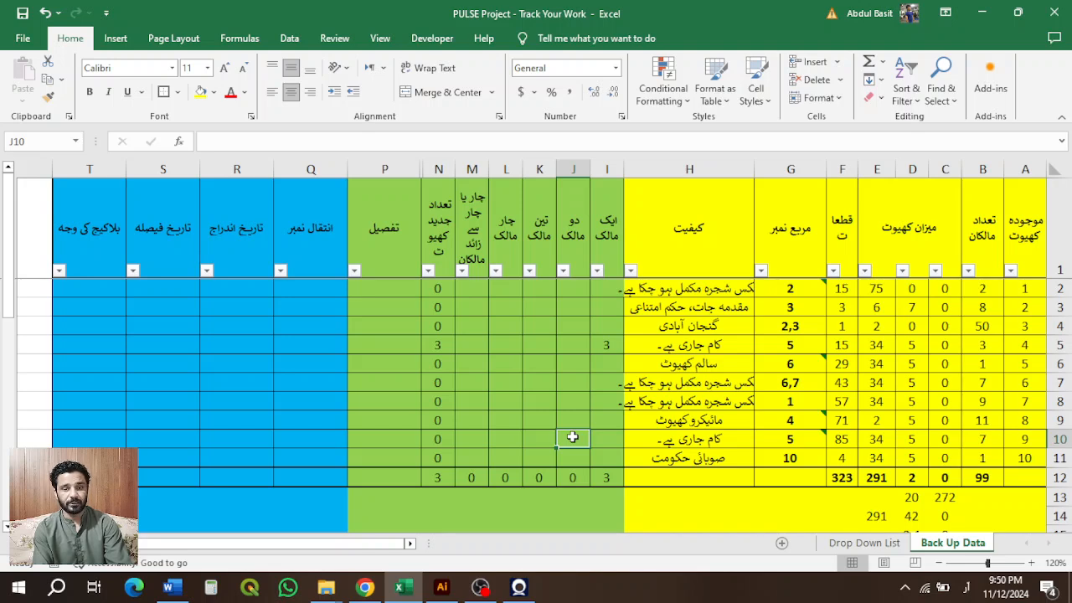
{"action": "type", "text": "1"}
{"action": "key", "text": "Tab"}
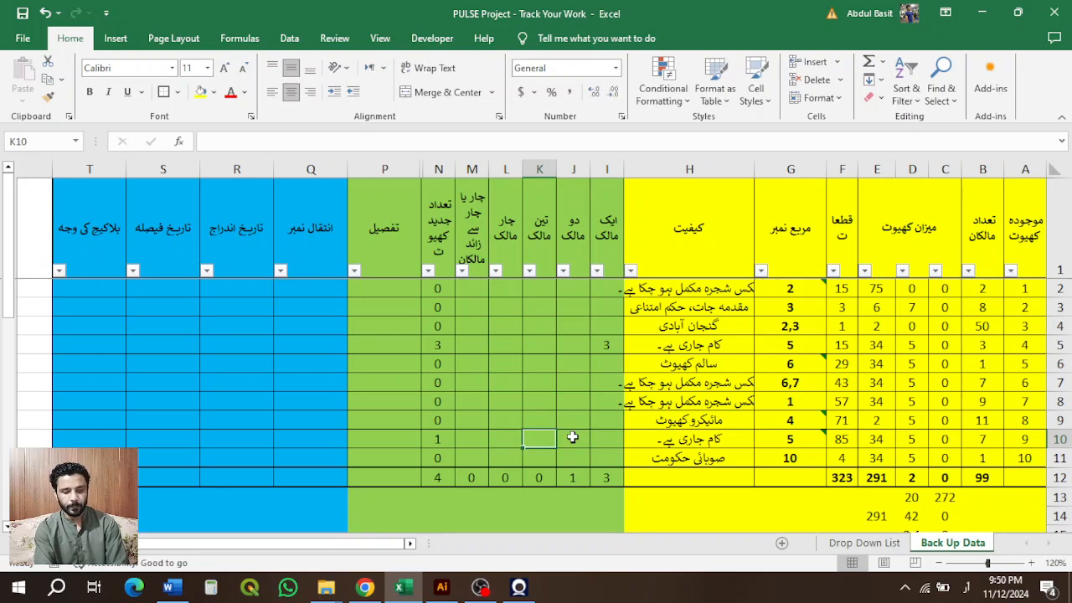
{"action": "key", "text": "Right"}
{"action": "key", "text": "Right"}
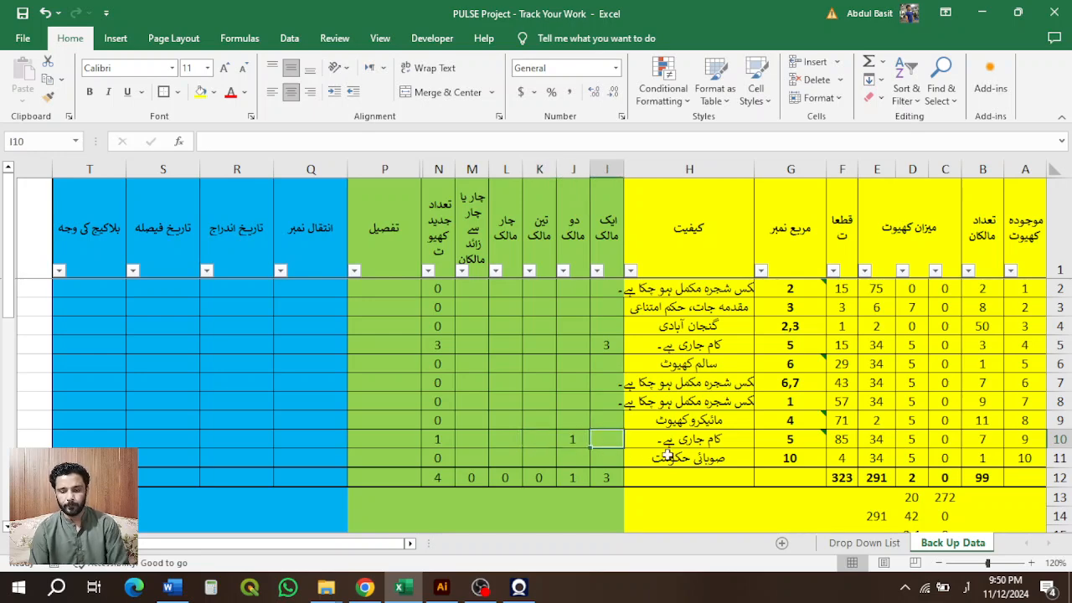
{"action": "type", "text": "5"}
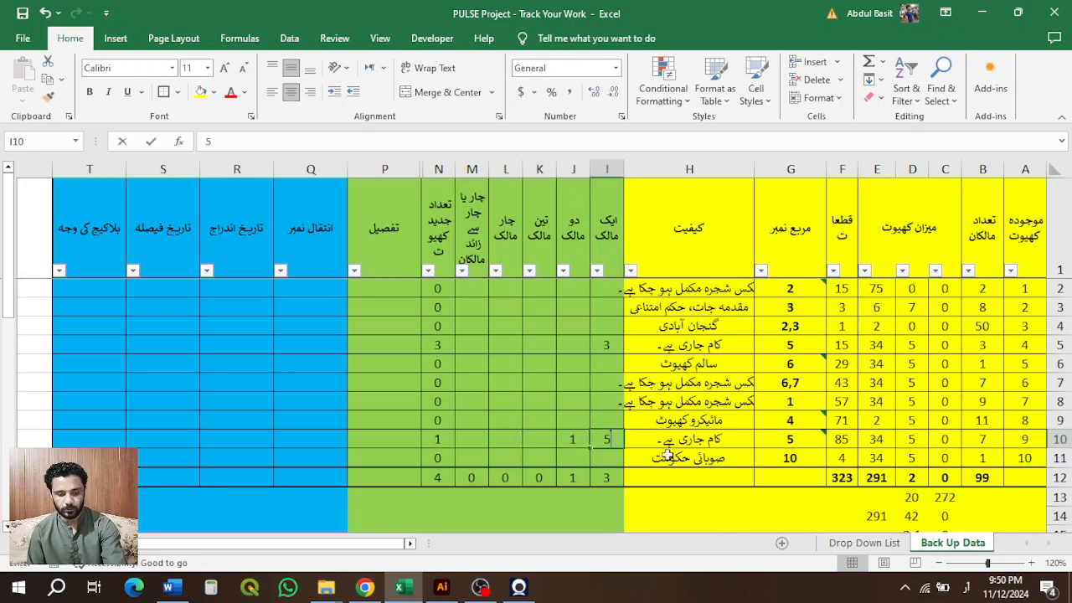
{"action": "key", "text": "Tab"}
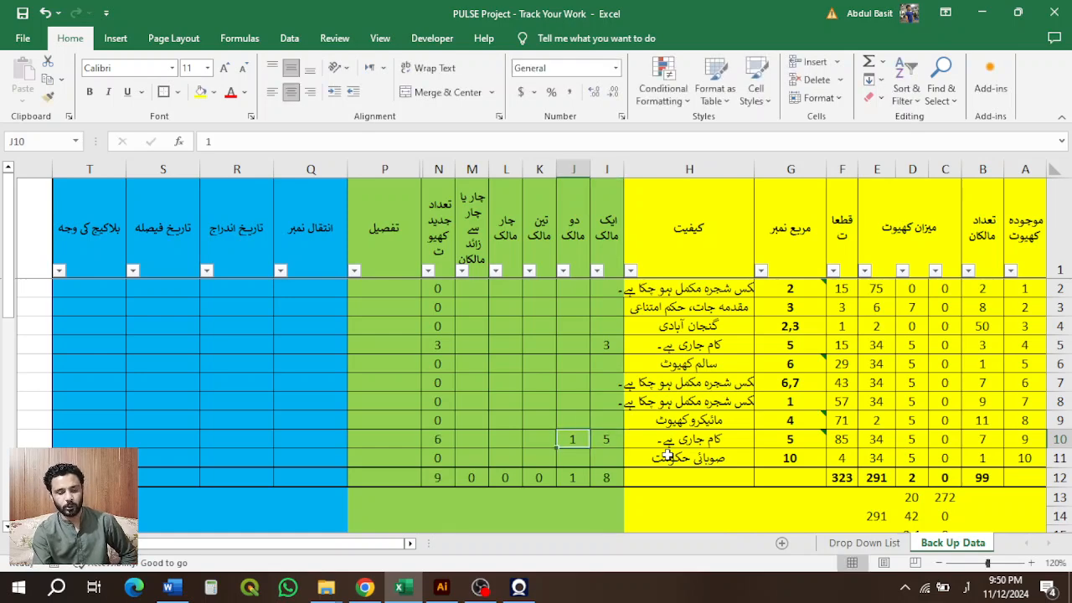
Step: Check khewat 9's تعداد جدید کھیوٹ total in N10 and the status summary table below the khewat list
{"action": "key", "text": "Right"}
{"action": "key", "text": "Right"}
{"action": "key", "text": "Right"}
{"action": "key", "text": "Right"}
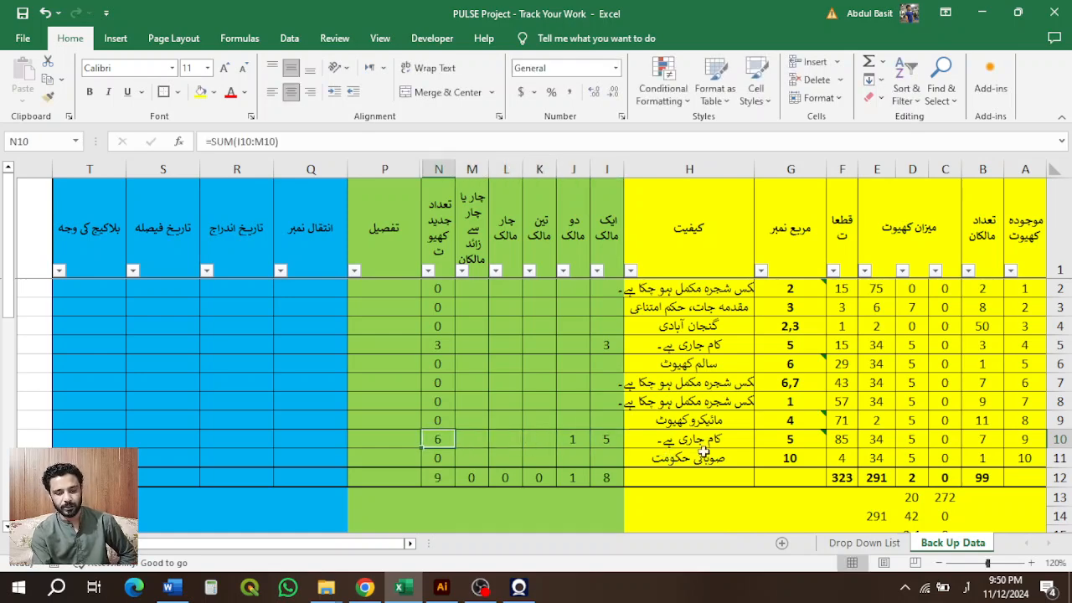
{"action": "scroll", "coordinate": [716, 450], "scroll_direction": "down", "scroll_amount": 5}
{"action": "scroll", "coordinate": [721, 450], "scroll_direction": "down", "scroll_amount": 2}
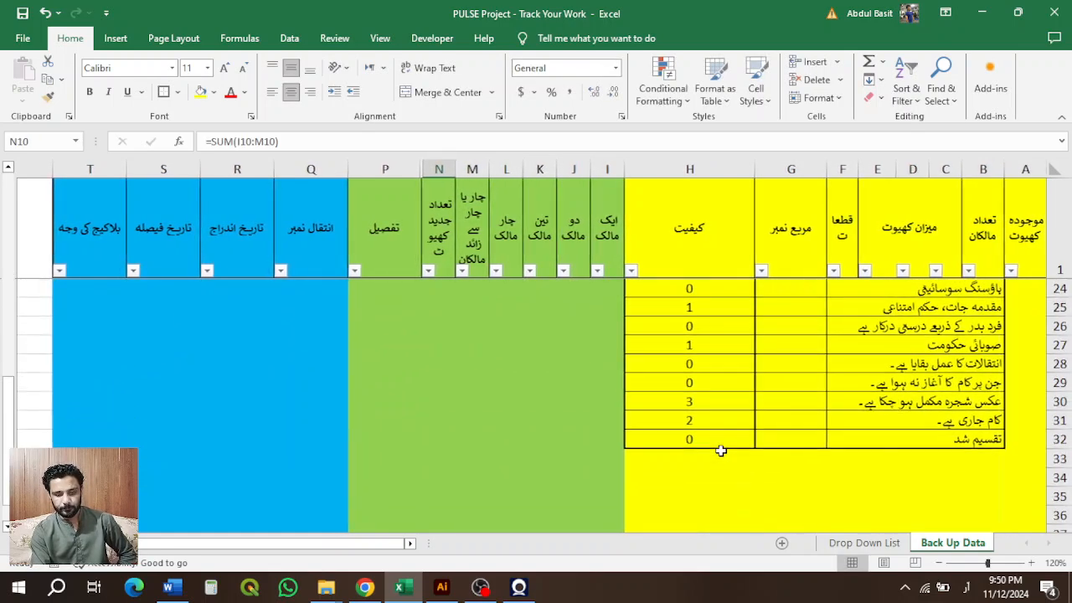
{"action": "scroll", "coordinate": [714, 381], "scroll_direction": "up", "scroll_amount": 7}
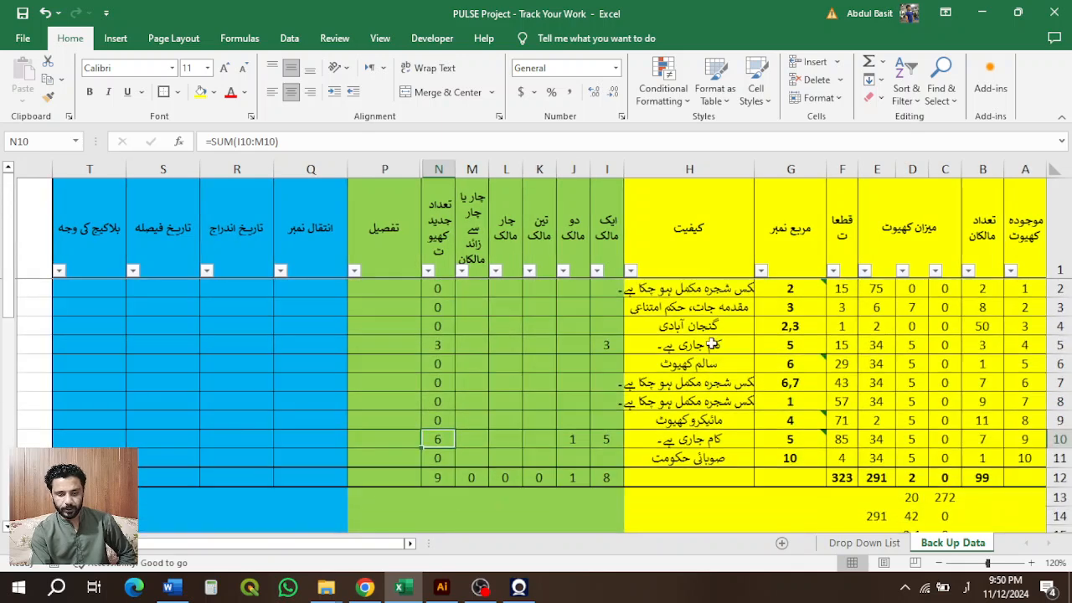
Step: Set the کیفیت status of khewats 4 and 9, in H5 and H10, to تقسیم شد
{"action": "left_click", "coordinate": [711, 344]}
{"action": "left_click", "coordinate": [617, 345]}
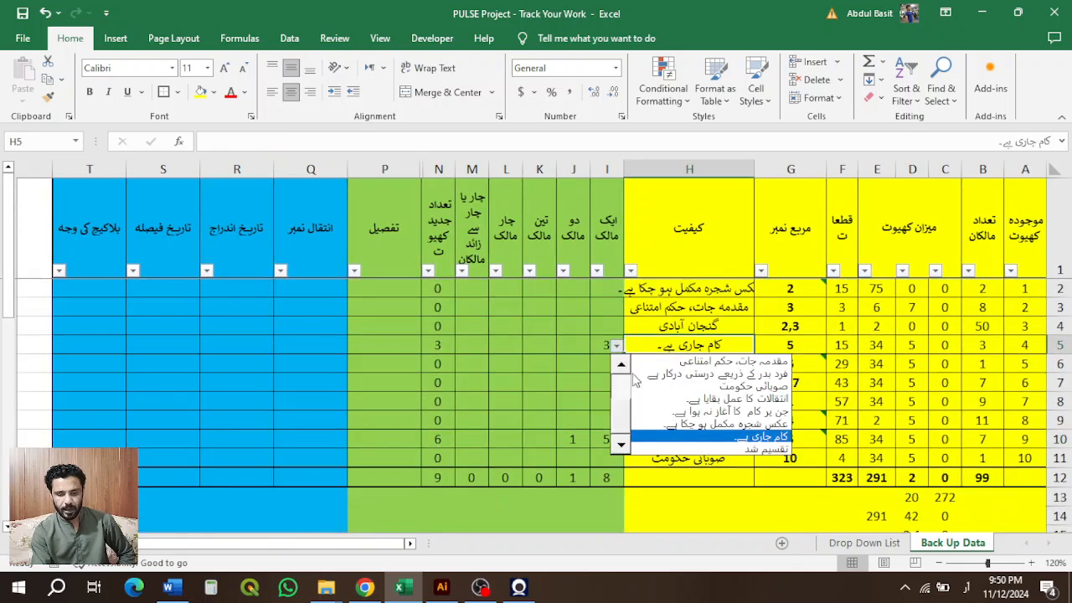
{"action": "left_click", "coordinate": [680, 453]}
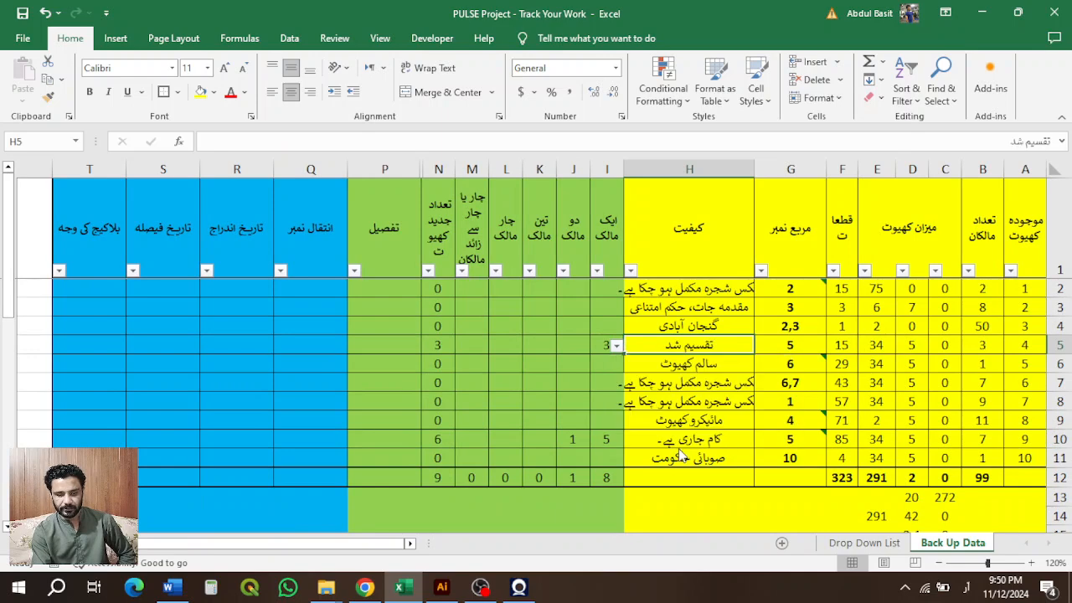
{"action": "left_click", "coordinate": [639, 441]}
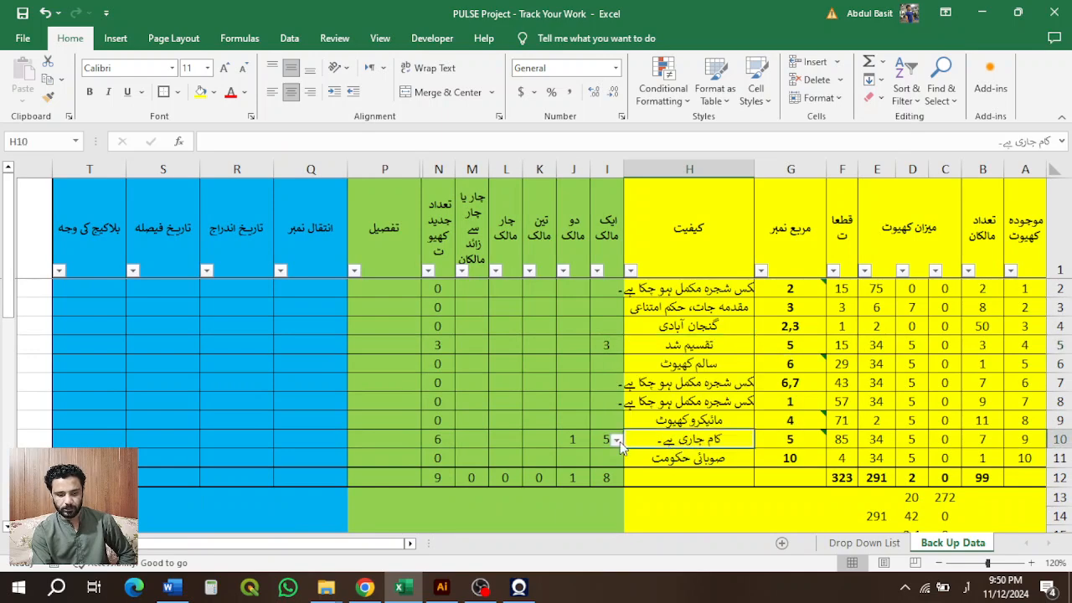
{"action": "left_click", "coordinate": [617, 439]}
{"action": "left_click", "coordinate": [678, 546]}
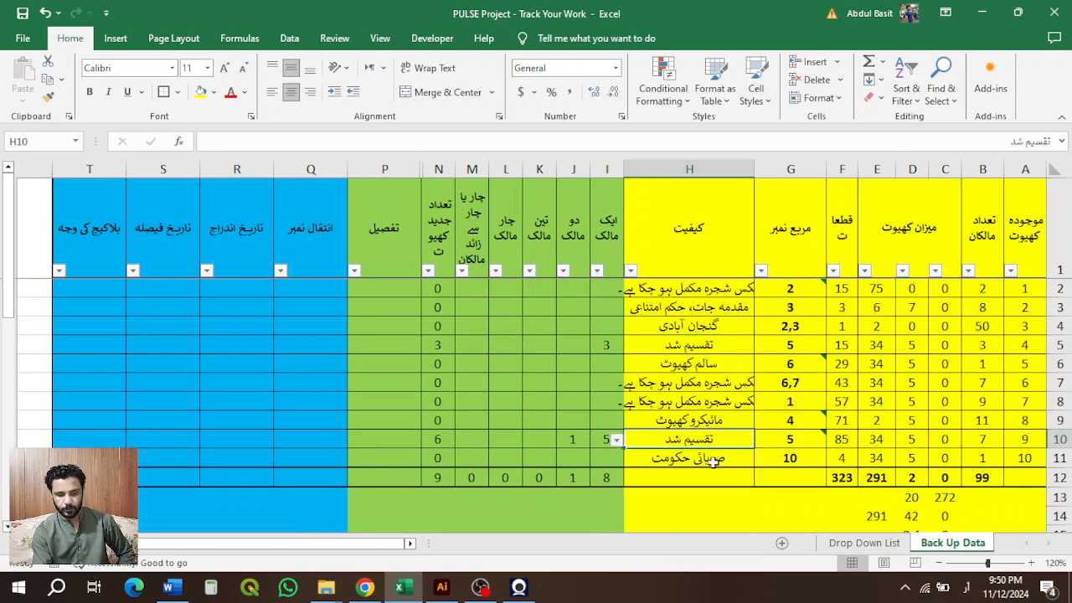
Step: Check the counts for تقسیم شد and عکس شجرہ مکمل ہو چکا ہے in rows 32 and 30 of the status summary table
{"action": "scroll", "coordinate": [709, 417], "scroll_direction": "down", "scroll_amount": 7}
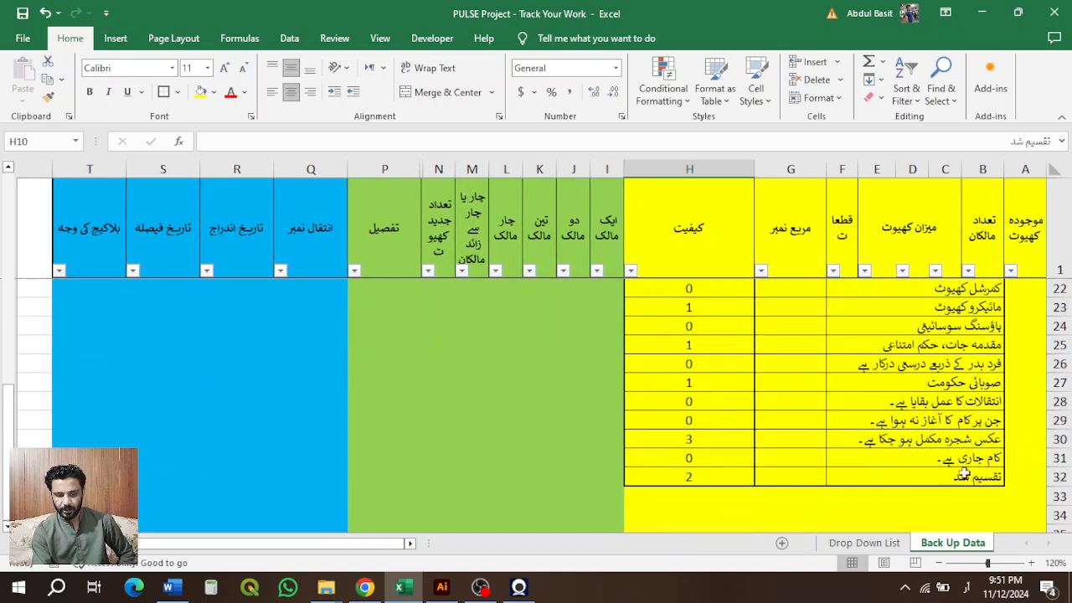
{"action": "left_click", "coordinate": [1061, 477]}
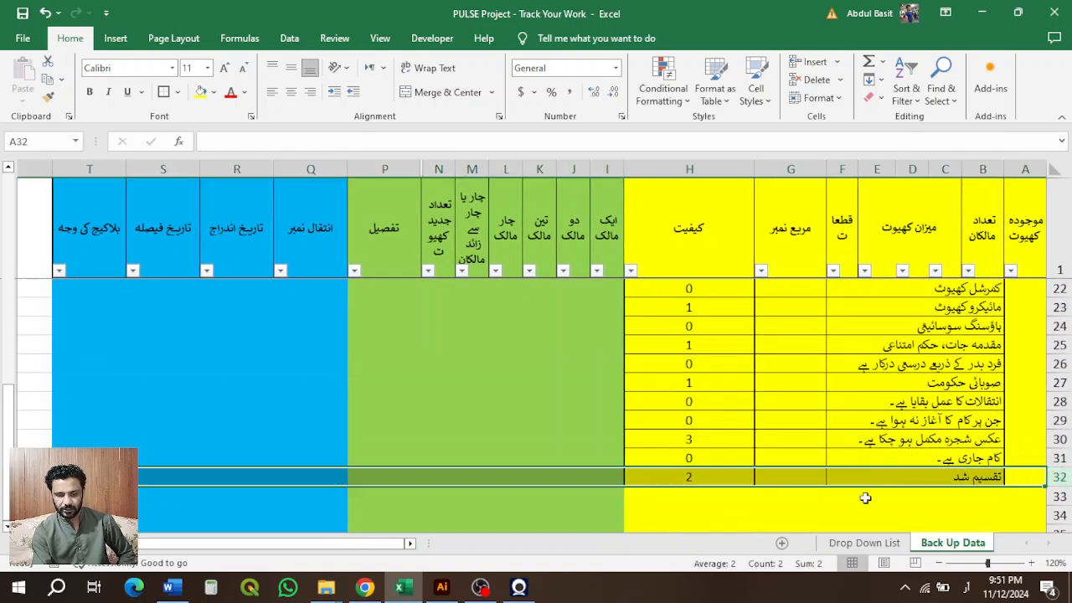
{"action": "left_click", "coordinate": [724, 478]}
{"action": "left_click", "coordinate": [1059, 439]}
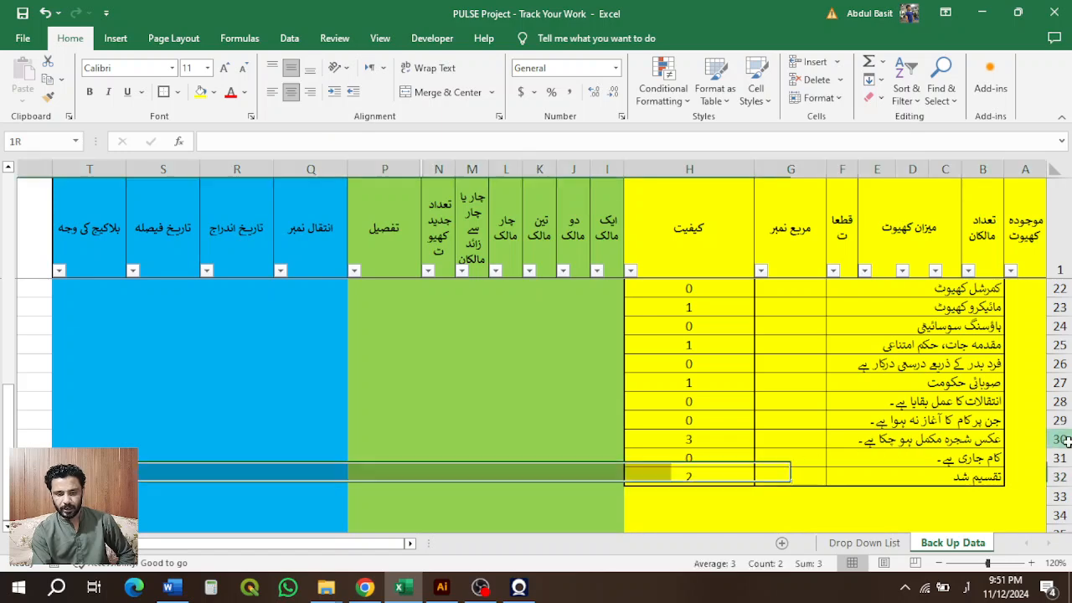
{"action": "left_click", "coordinate": [711, 443]}
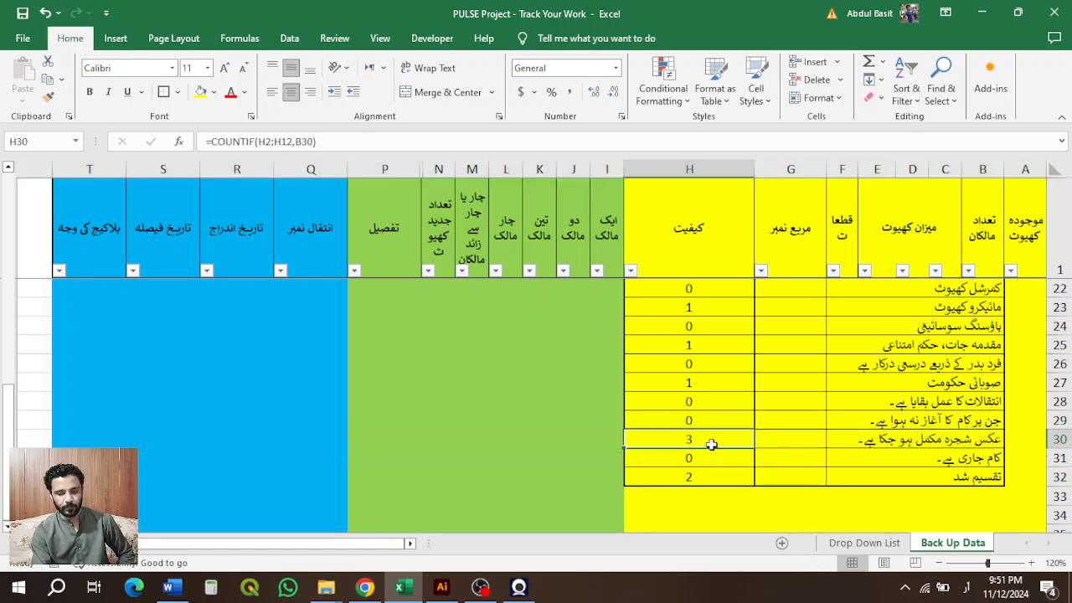
{"action": "scroll", "coordinate": [711, 444], "scroll_direction": "up", "scroll_amount": 6}
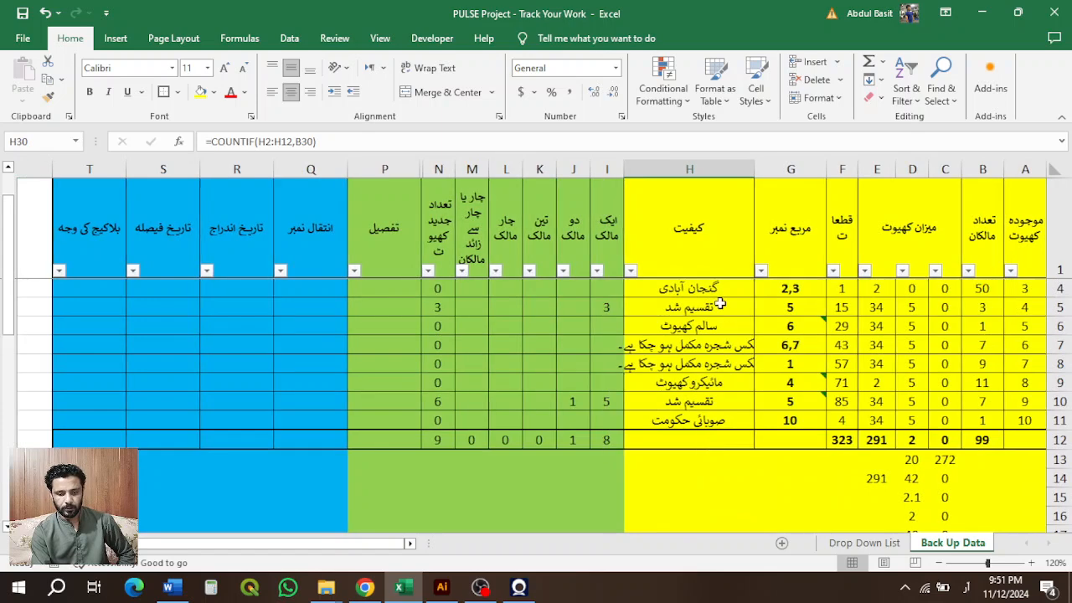
{"action": "scroll", "coordinate": [720, 304], "scroll_direction": "up", "scroll_amount": 1}
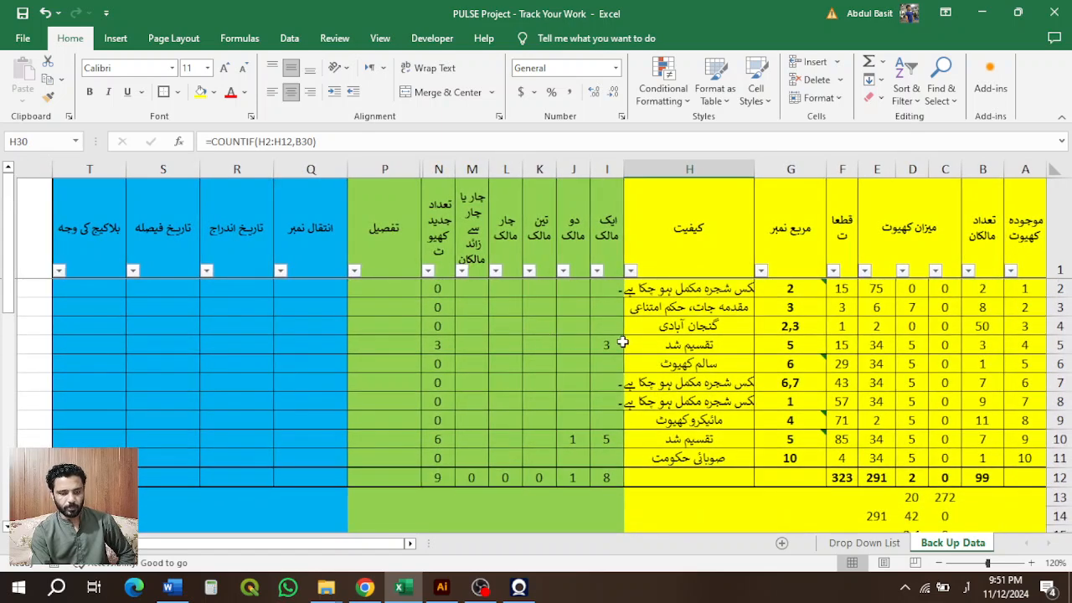
Step: Examine the rows of khewats 4 and 9 and the columns from انتقال نمبر to بلاکیج کی وجہ, Q to T
{"action": "left_click", "coordinate": [620, 344]}
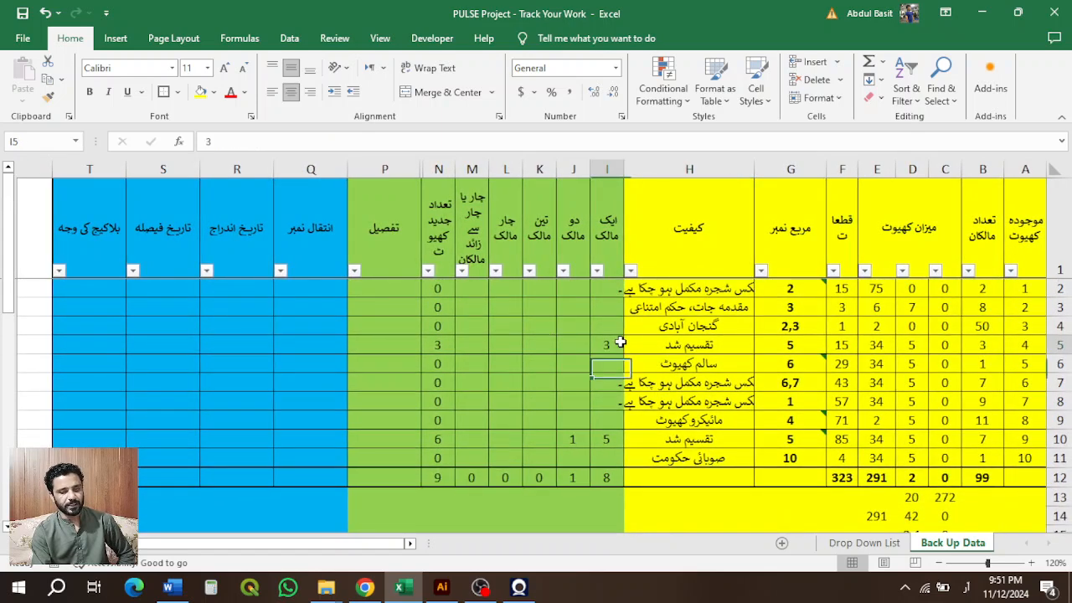
{"action": "left_click", "coordinate": [614, 437]}
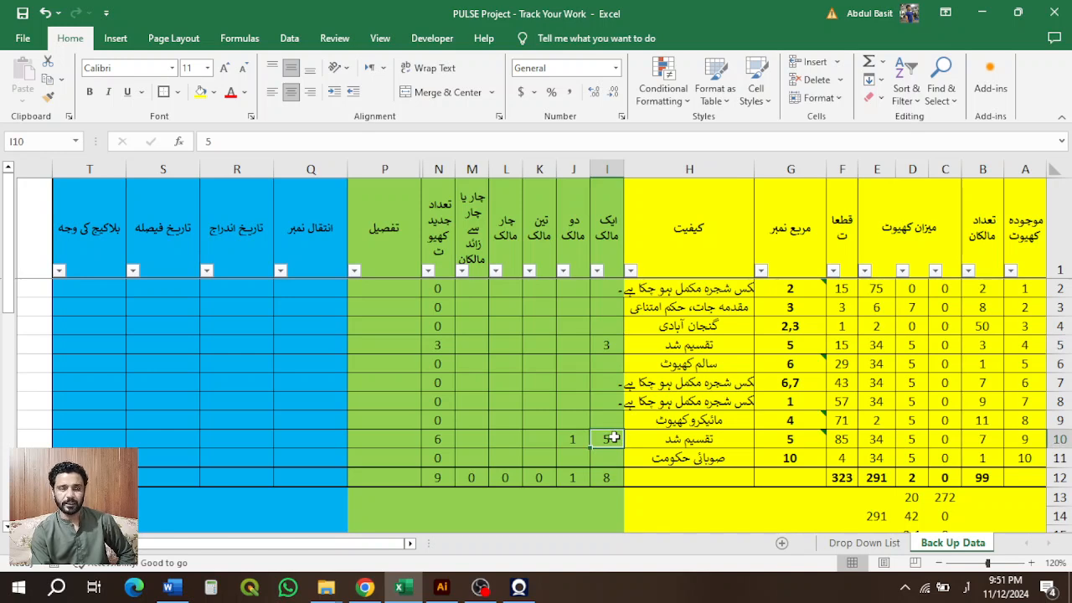
{"action": "left_click", "coordinate": [606, 342]}
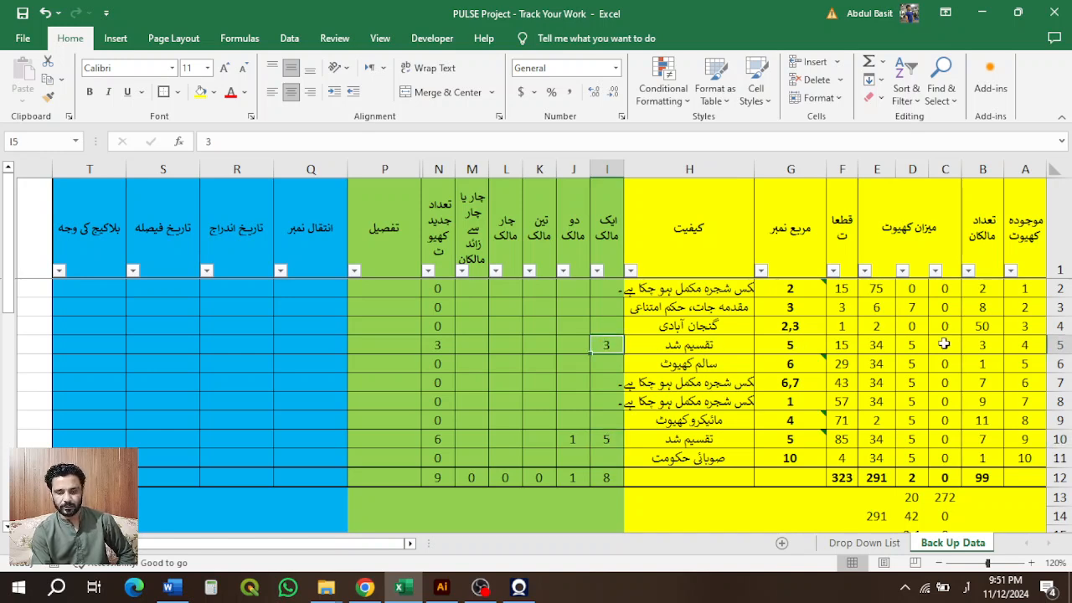
{"action": "left_click", "coordinate": [1060, 344]}
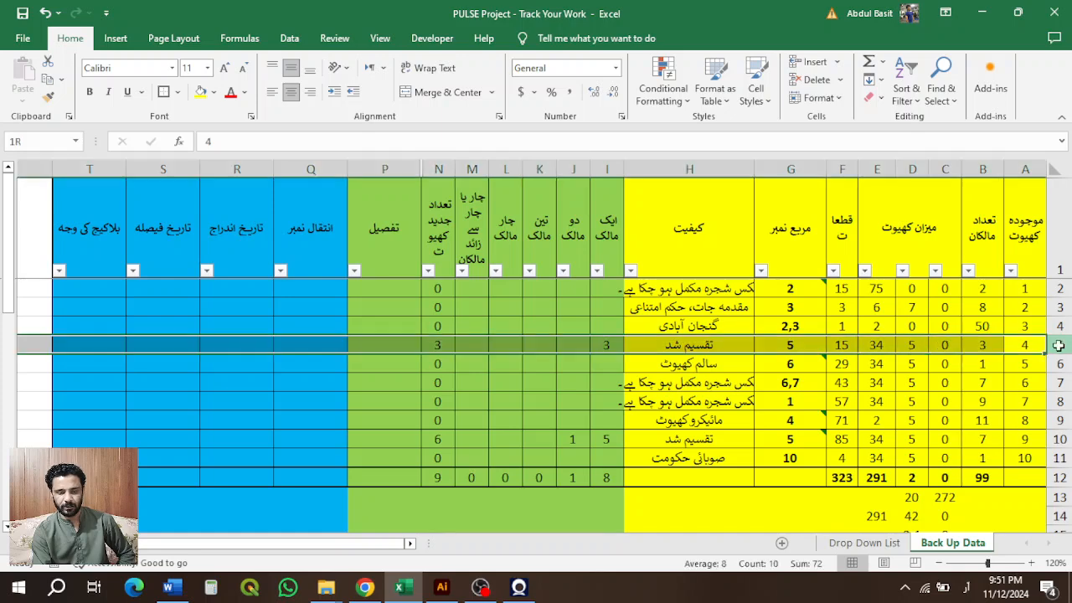
{"action": "left_click", "coordinate": [1062, 439]}
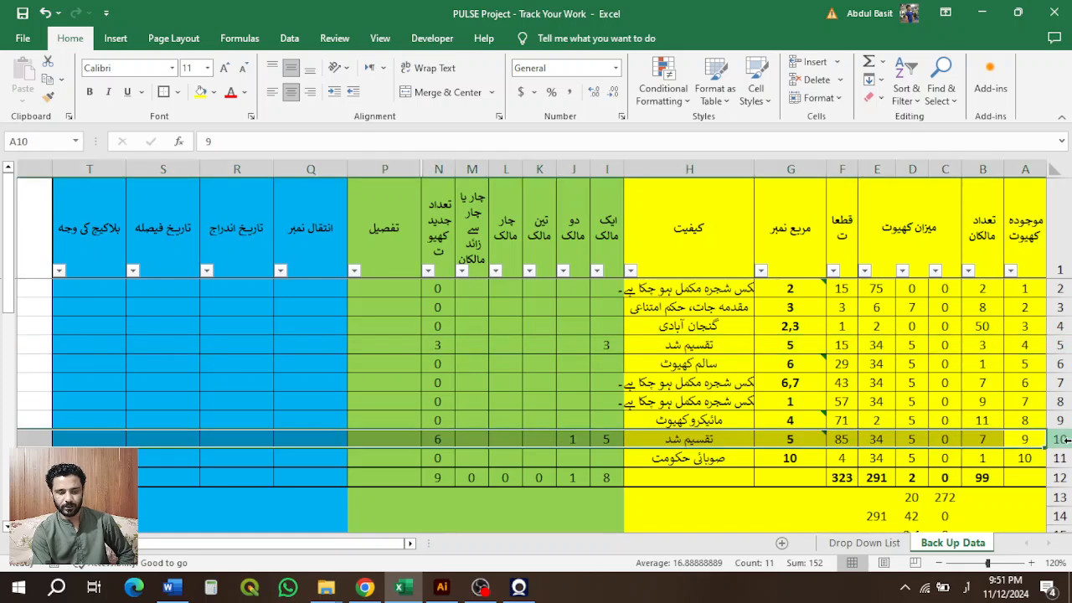
{"action": "left_click", "coordinate": [1060, 344]}
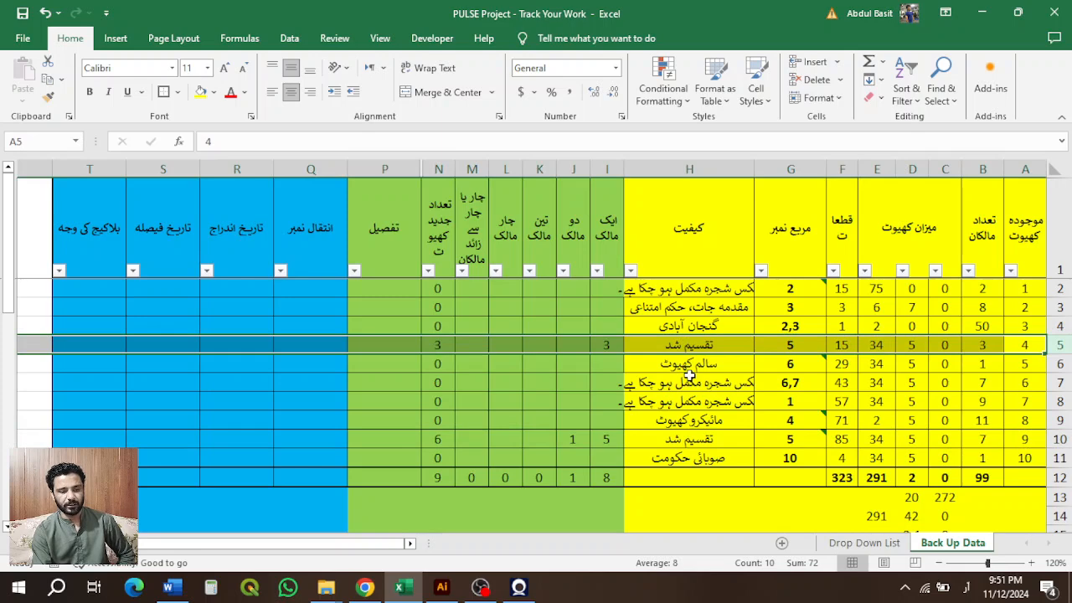
{"action": "left_click", "coordinate": [313, 169]}
{"action": "key", "text": "shift+Left"}
{"action": "key", "text": "shift+Left"}
{"action": "key", "text": "shift+Left"}
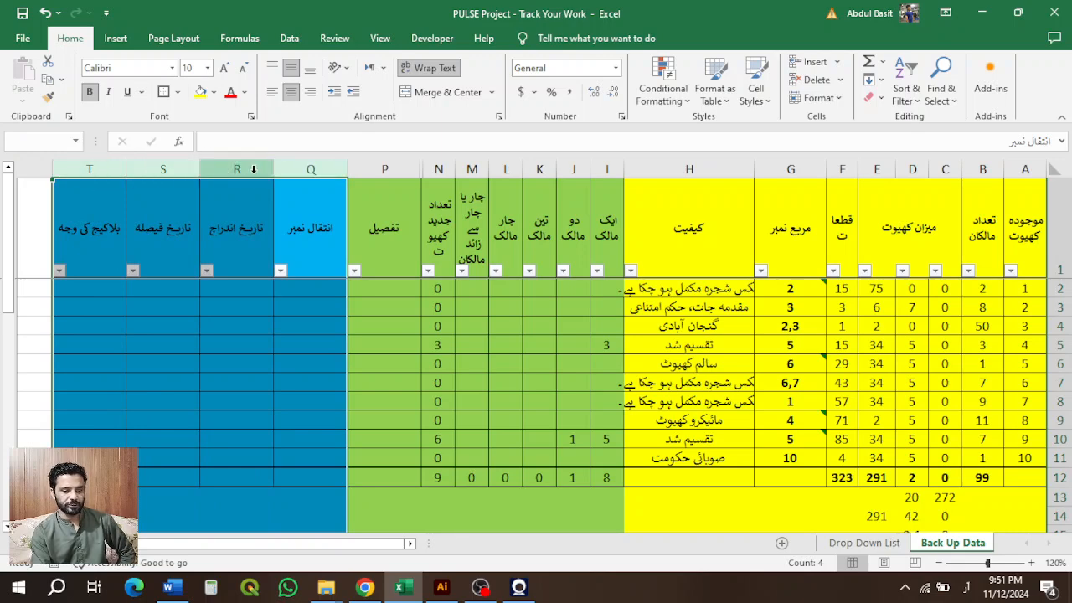
Step: Enter 2900 as the انتقال نمبر for khewat 4 in Q5
{"action": "left_click", "coordinate": [605, 343]}
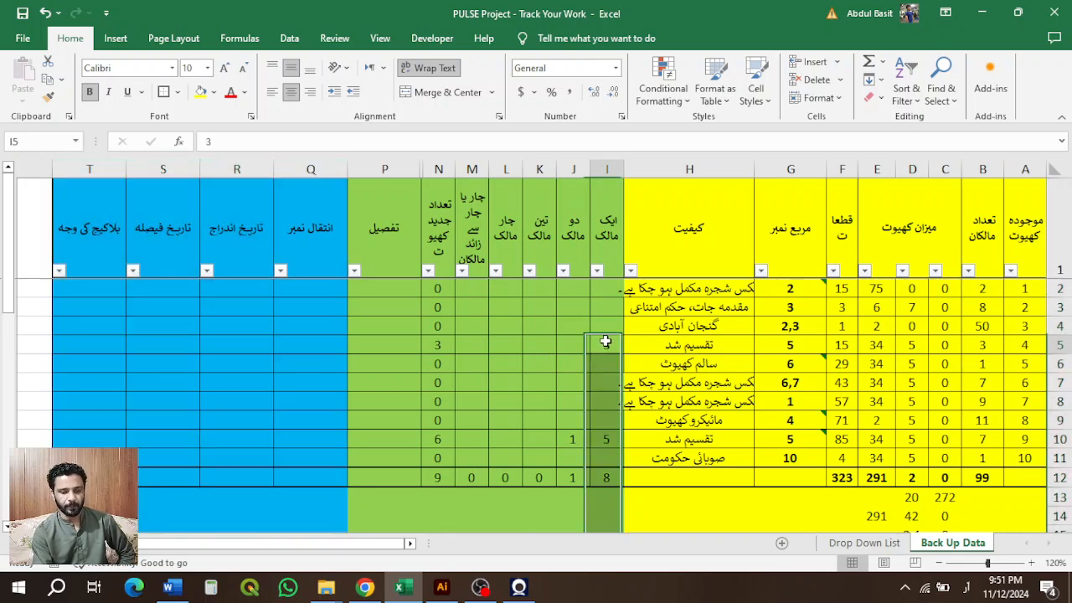
{"action": "key", "text": "Left"}
{"action": "key", "text": "Left"}
{"action": "key", "text": "Left"}
{"action": "key", "text": "Left"}
{"action": "key", "text": "Left"}
{"action": "key", "text": "Left"}
{"action": "key", "text": "Left"}
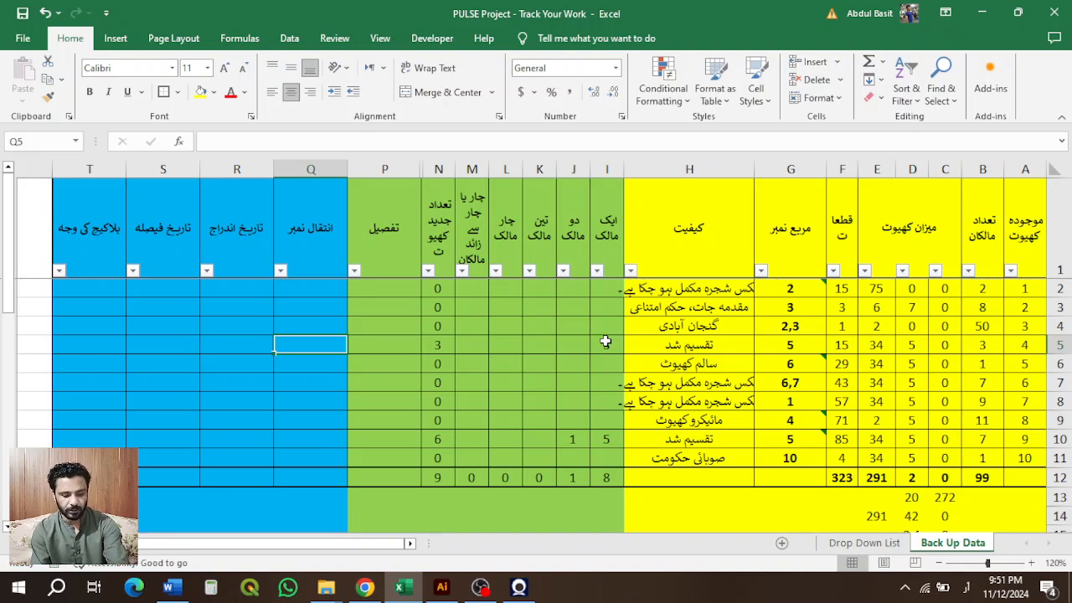
{"action": "type", "text": "2900"}
{"action": "key", "text": "Left"}
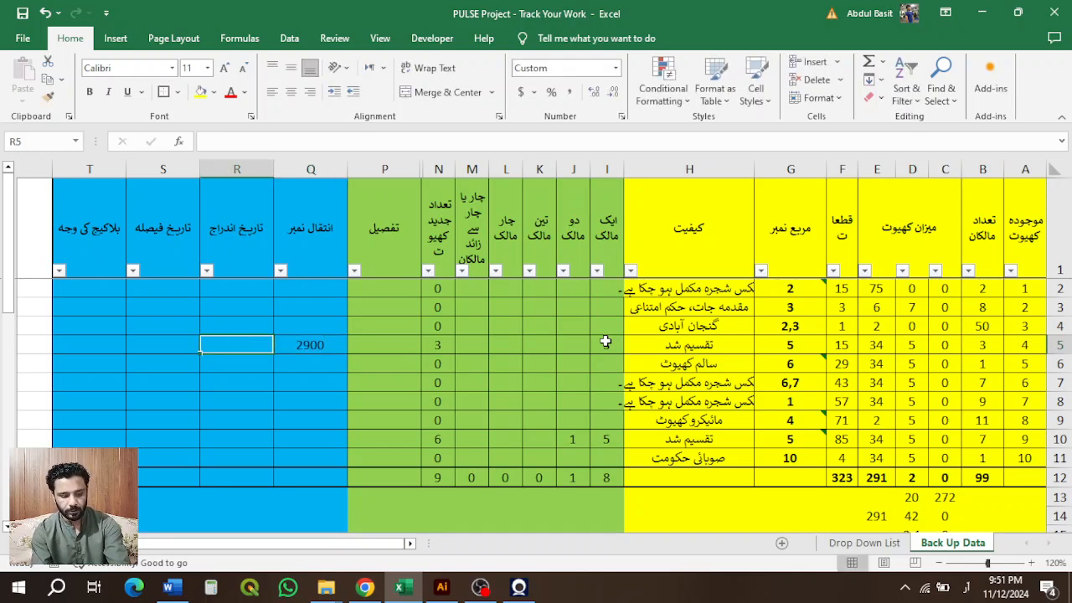
Step: Enter 12/11/2024 as khewat 4's تاریخ اندراج in R5 and copy that date to تاریخ فیصلہ in S5
{"action": "type", "text": "11/2024"}
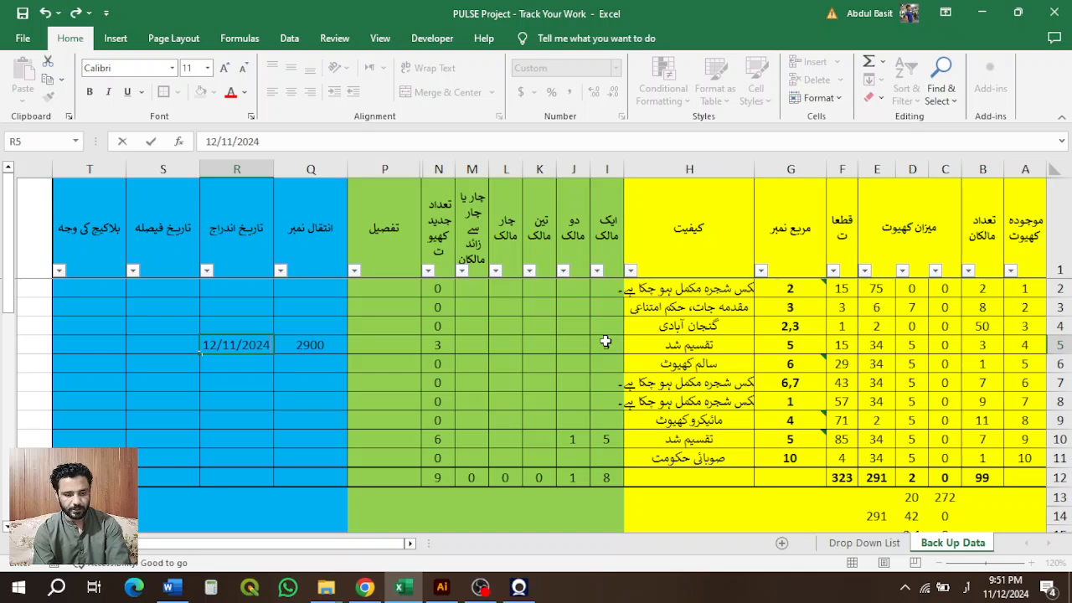
{"action": "key", "text": "ctrl+Return"}
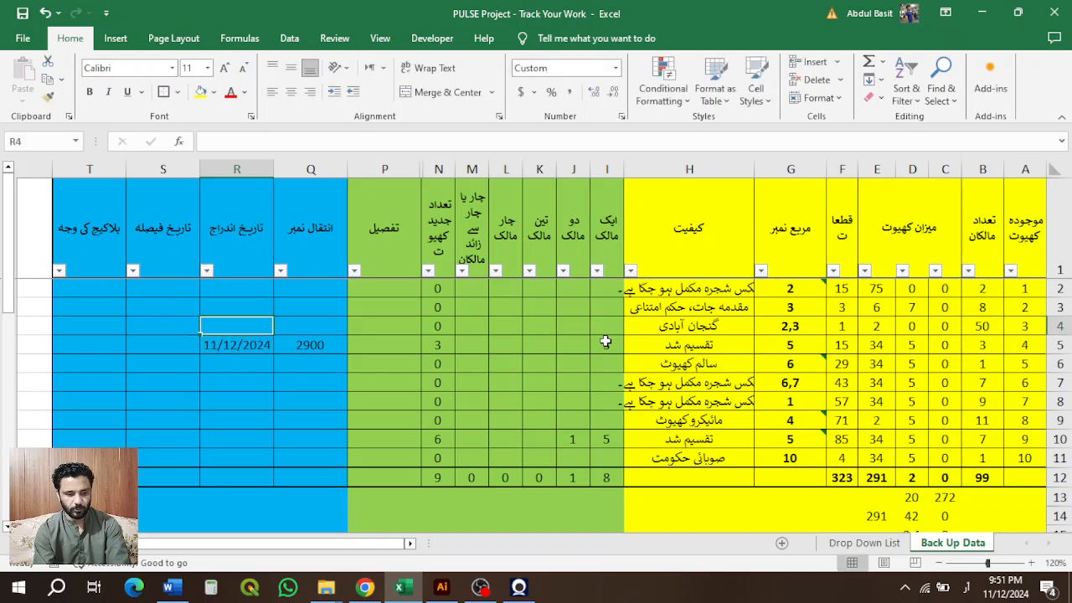
{"action": "key", "text": "ctrl+c"}
{"action": "key", "text": "Right"}
{"action": "key", "text": "ctrl+v"}
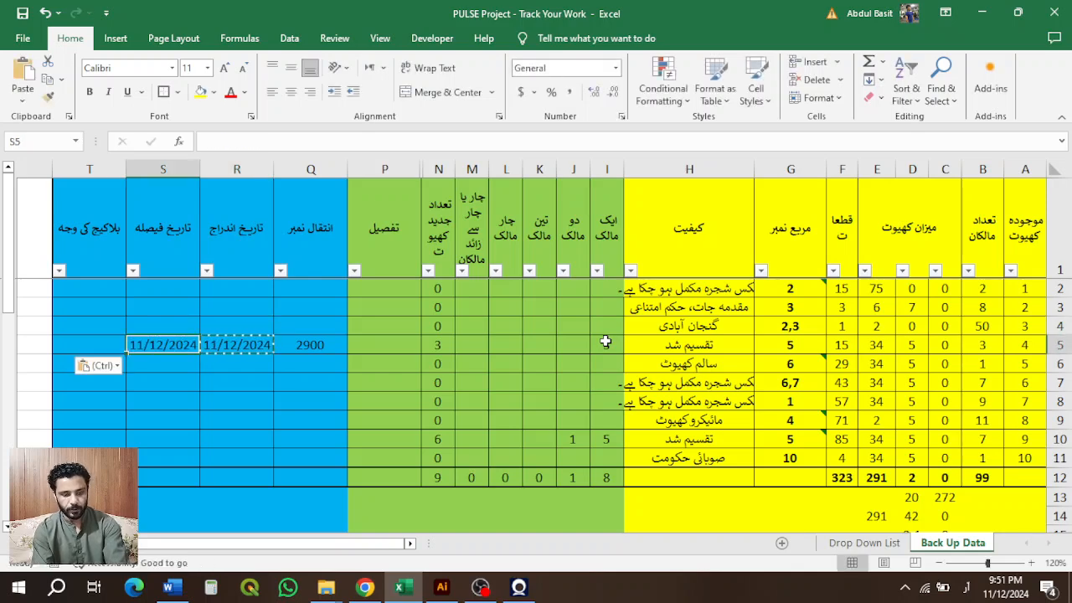
{"action": "left_click", "coordinate": [307, 344]}
{"action": "key", "text": "Escape"}
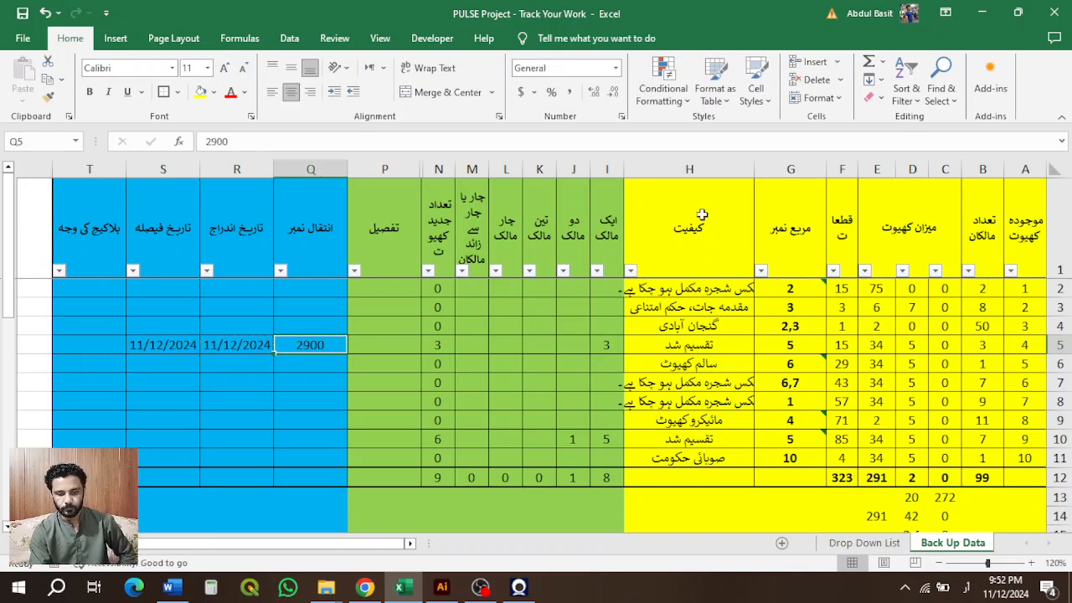
Step: Review the yellow columns A to H, the green columns I to P and the blue columns from Q, returning to khewat 4 in A5
{"action": "left_click", "coordinate": [687, 170]}
{"action": "left_click_drag", "start_coordinate": [687, 170], "coordinate": [1025, 170]}
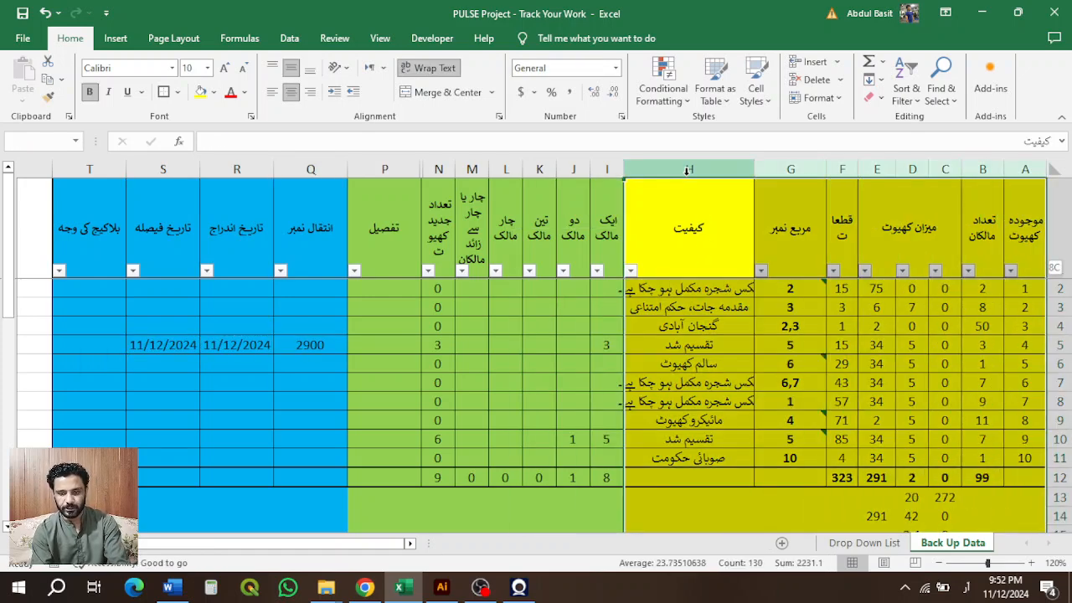
{"action": "left_click_drag", "start_coordinate": [603, 170], "coordinate": [377, 176]}
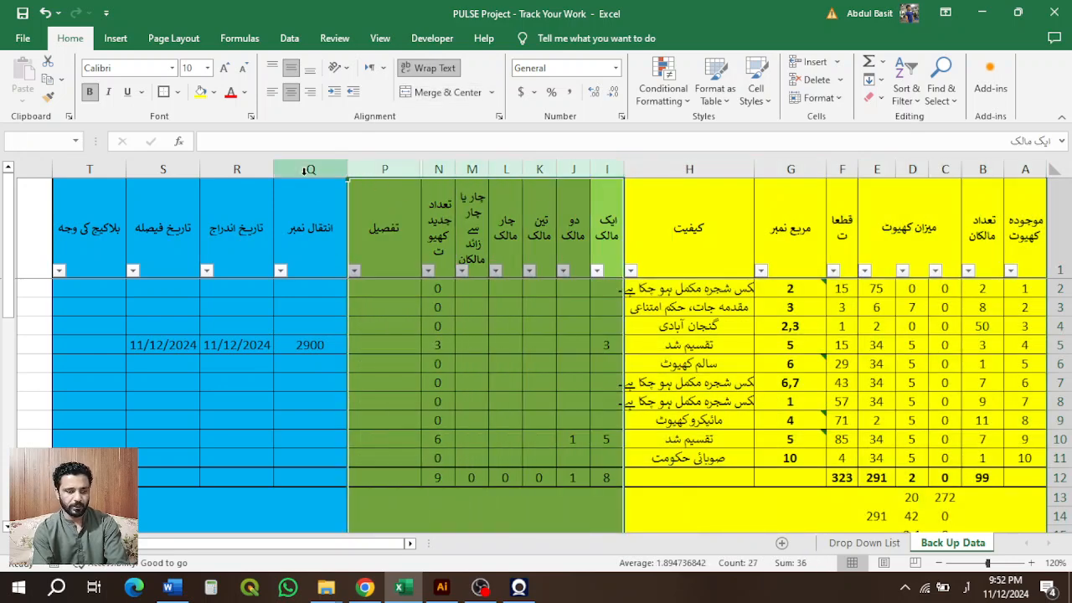
{"action": "left_click_drag", "start_coordinate": [304, 170], "coordinate": [201, 180]}
{"action": "key", "text": "shift+Left"}
{"action": "key", "text": "shift+Left"}
{"action": "key", "text": "shift+Left"}
{"action": "key", "text": "shift+Left"}
{"action": "key", "text": "shift+Left"}
{"action": "key", "text": "shift+Left"}
{"action": "key", "text": "shift+Left"}
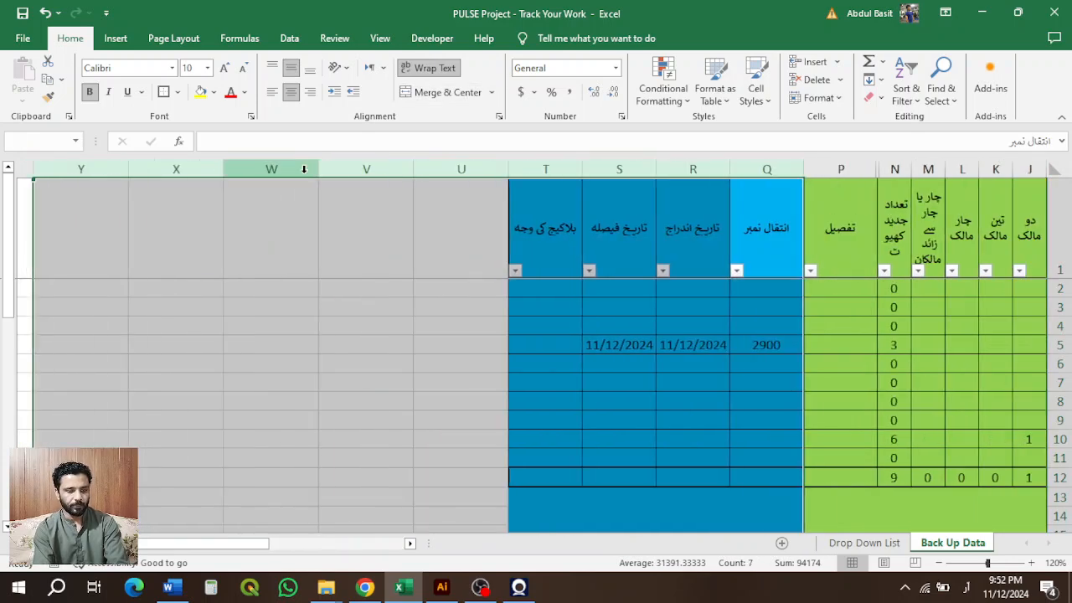
{"action": "key", "text": "Right"}
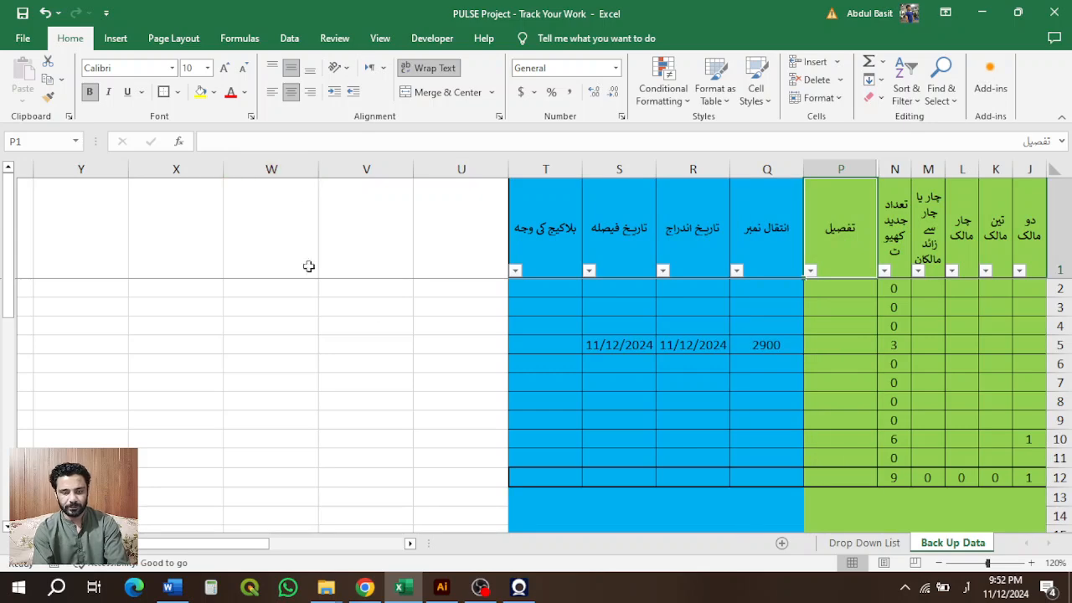
{"action": "left_click", "coordinate": [783, 345]}
{"action": "key", "text": "Right"}
{"action": "key", "text": "Home"}
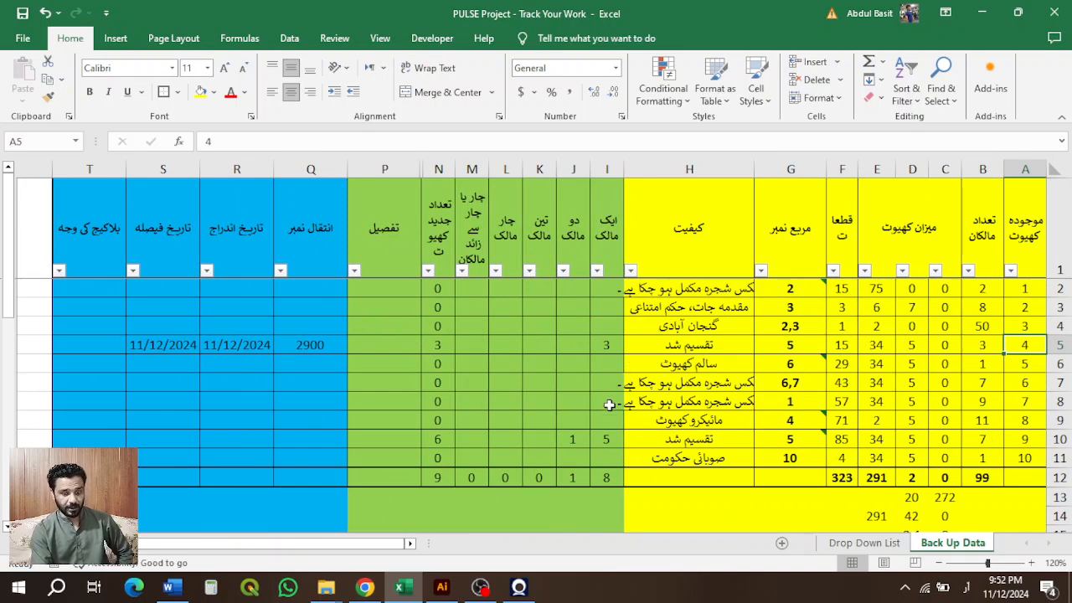
Step: Enter آڑ رہن as the بلاکیج کی وجہ for khewat 9 in T10
{"action": "left_click", "coordinate": [599, 440]}
{"action": "key", "text": "Right"}
{"action": "key", "text": "Right"}
{"action": "key", "text": "Right"}
{"action": "key", "text": "Right"}
{"action": "key", "text": "Right"}
{"action": "key", "text": "Right"}
{"action": "key", "text": "Right"}
{"action": "key", "text": "Right"}
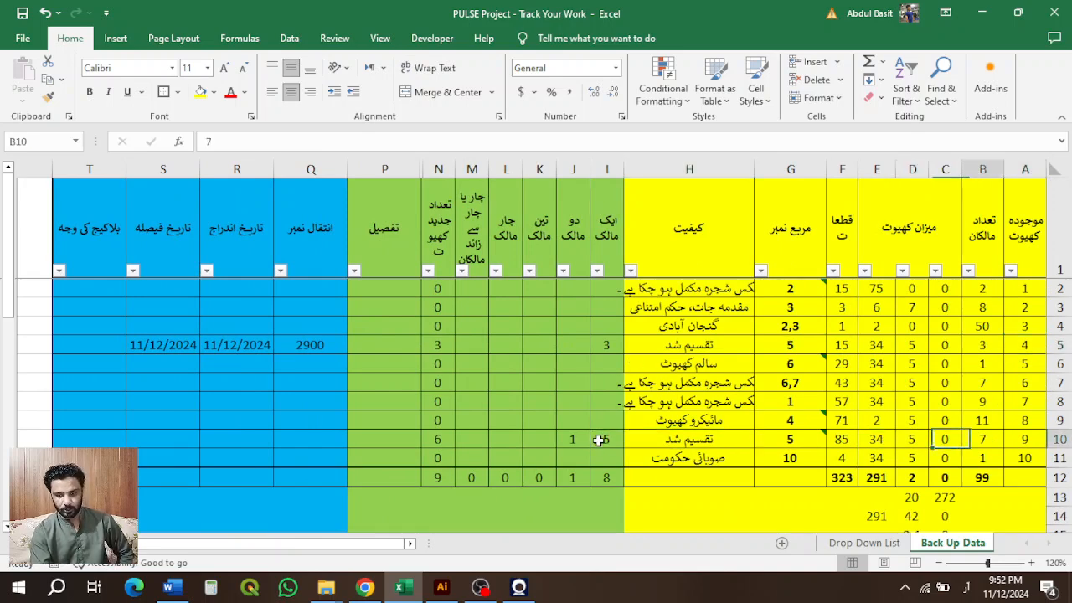
{"action": "left_click", "coordinate": [1060, 439]}
{"action": "key", "text": "Left"}
{"action": "key", "text": "Left"}
{"action": "key", "text": "Left"}
{"action": "key", "text": "Left"}
{"action": "key", "text": "Left"}
{"action": "key", "text": "Left"}
{"action": "key", "text": "Left"}
{"action": "key", "text": "Left"}
{"action": "key", "text": "Left"}
{"action": "key", "text": "Left"}
{"action": "key", "text": "Left"}
{"action": "key", "text": "Left"}
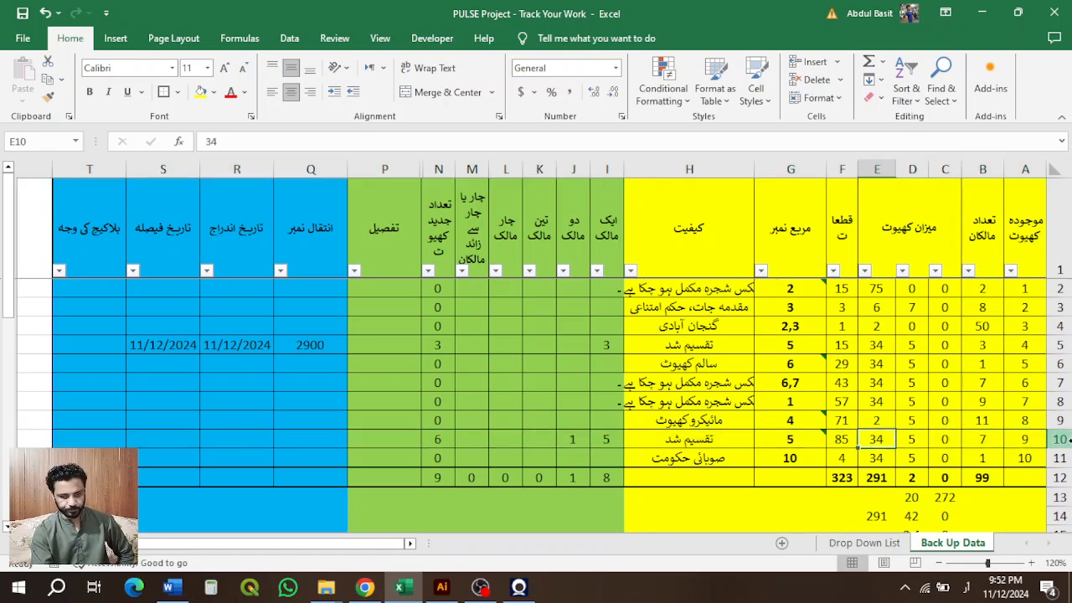
{"action": "key", "text": "Left"}
{"action": "key", "text": "Left"}
{"action": "key", "text": "Left"}
{"action": "key", "text": "Left"}
{"action": "key", "text": "Left"}
{"action": "key", "text": "Left"}
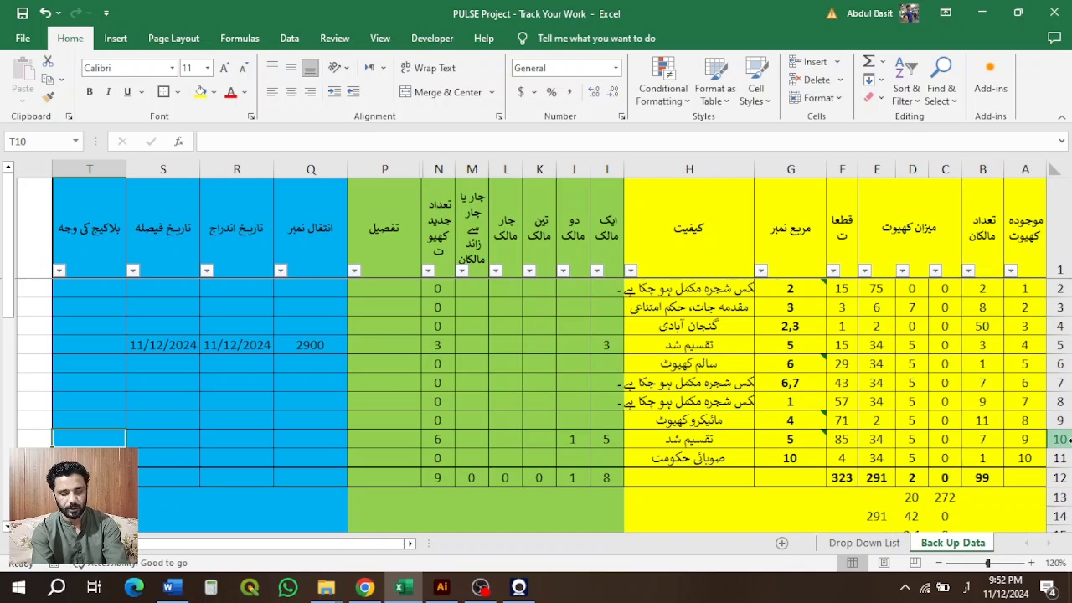
{"action": "type", "text": "آ"}
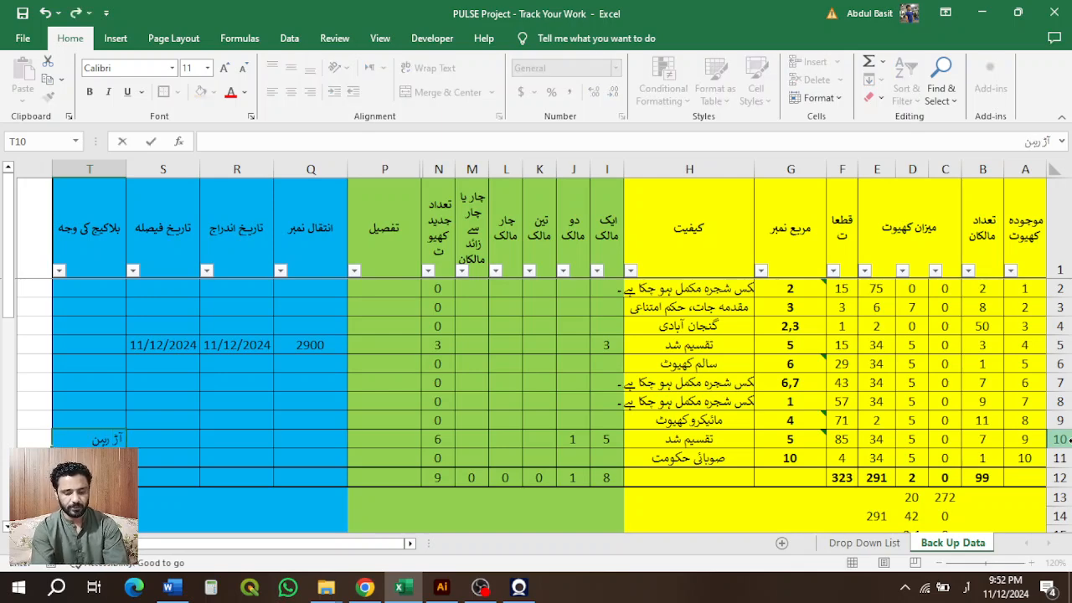
{"action": "type", "text": "ڑ ربن"}
{"action": "key", "text": "Return"}
{"action": "key", "text": "Up"}
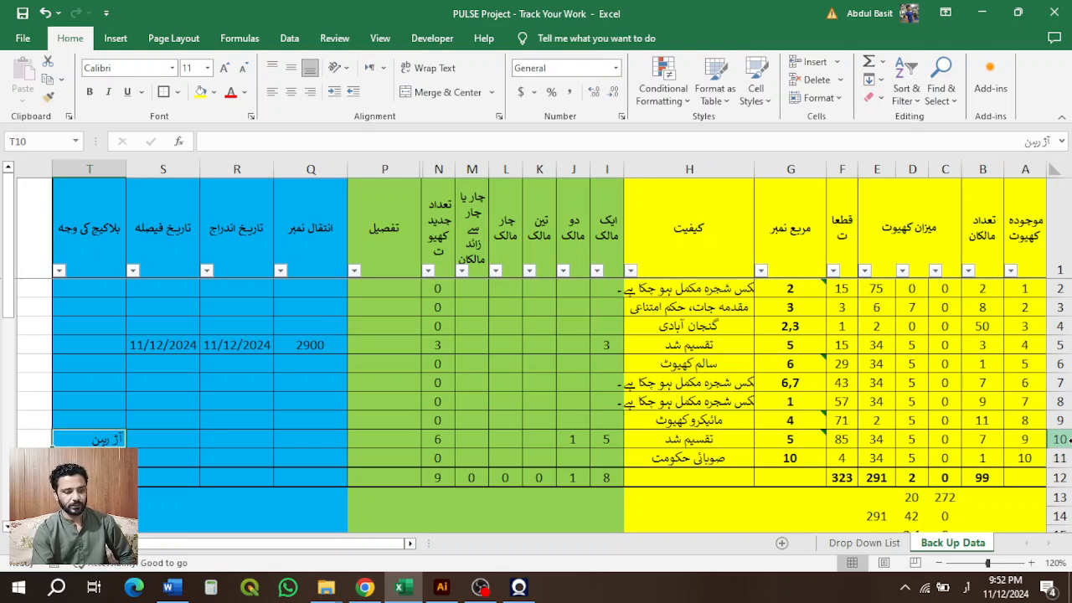
Step: Check the بلاکیج کی وجہ column and khewat 9's تاریخ فیصلہ and انتقال نمبر cells, S10 and Q10
{"action": "left_click", "coordinate": [85, 171]}
{"action": "left_click", "coordinate": [165, 438]}
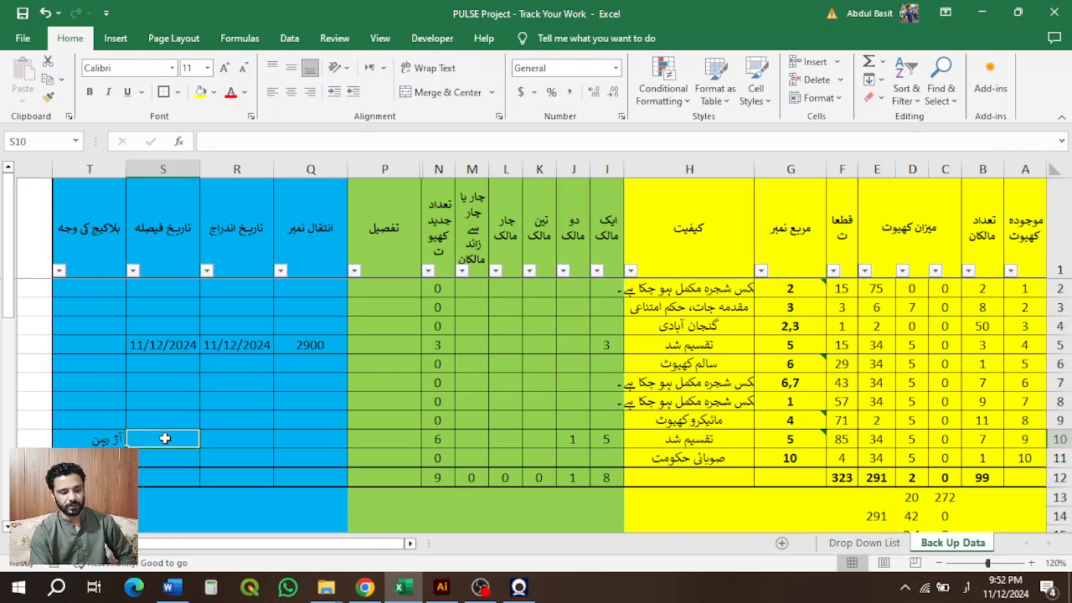
{"action": "left_click", "coordinate": [326, 439]}
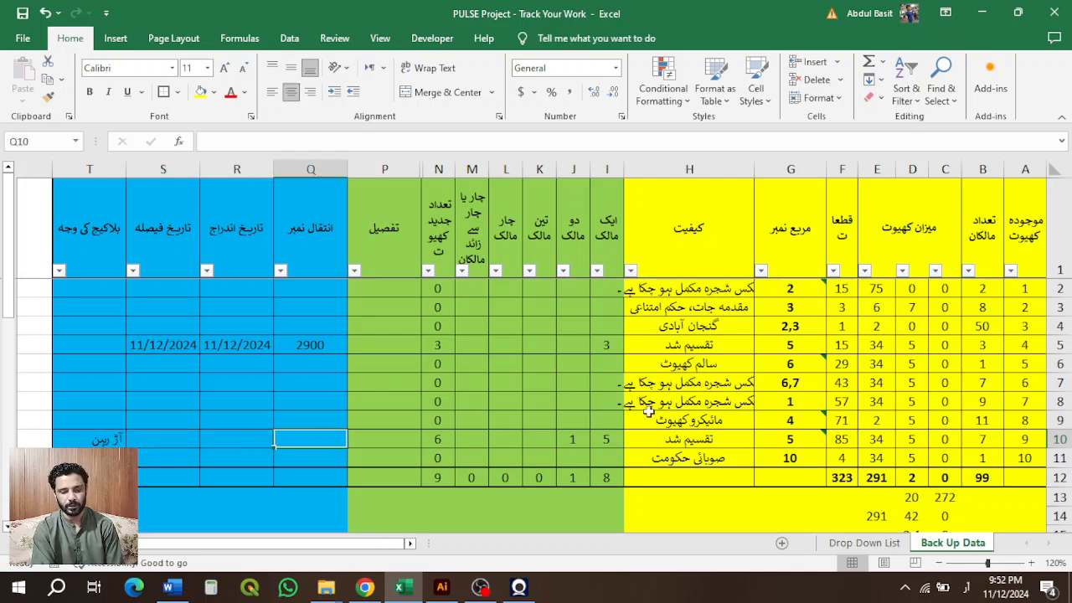
Step: Hide rows 13 to 17 between the totals row and the کل کھیوٹ summary table
{"action": "scroll", "coordinate": [649, 411], "scroll_direction": "down", "scroll_amount": 6}
{"action": "scroll", "coordinate": [649, 411], "scroll_direction": "up", "scroll_amount": 6}
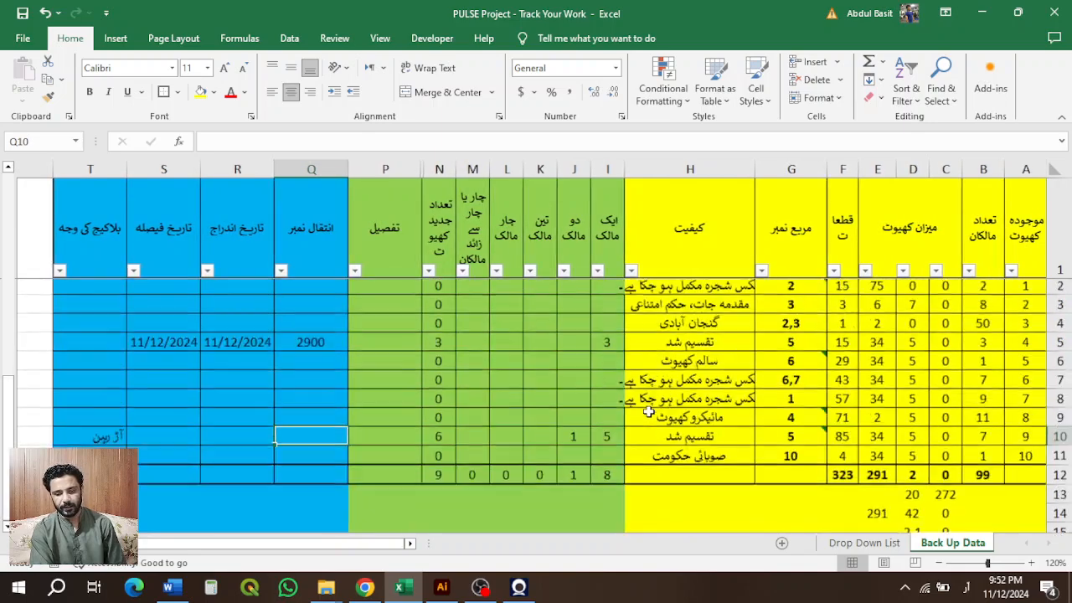
{"action": "scroll", "coordinate": [1051, 429], "scroll_direction": "down", "scroll_amount": 2}
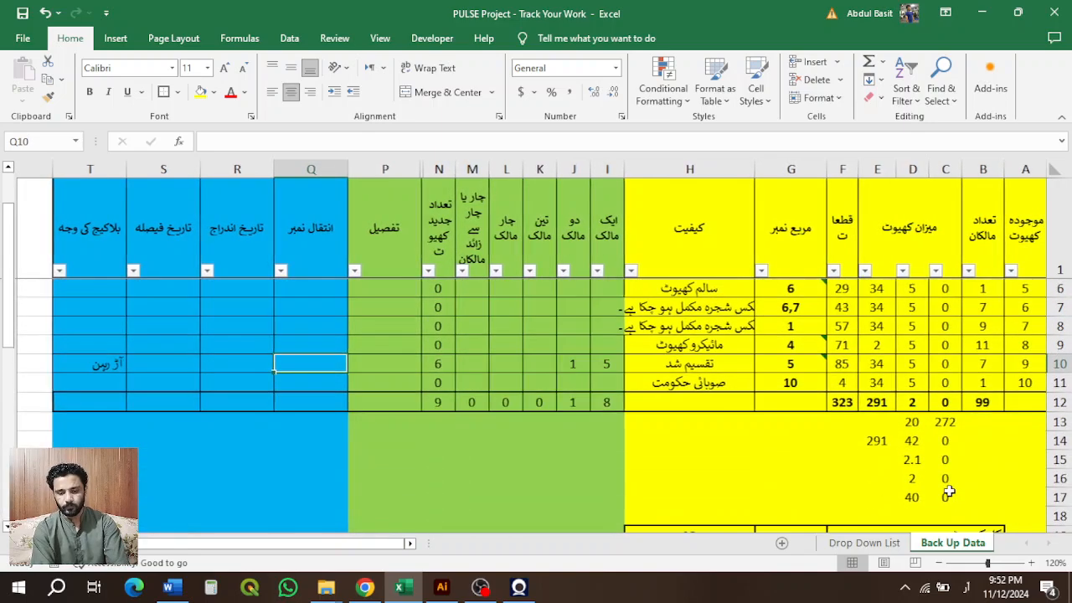
{"action": "left_click", "coordinate": [1060, 424]}
{"action": "key", "text": "shift+Down"}
{"action": "key", "text": "shift+Down"}
{"action": "key", "text": "shift+Down"}
{"action": "key", "text": "shift+Down"}
{"action": "right_click", "coordinate": [1059, 424]}
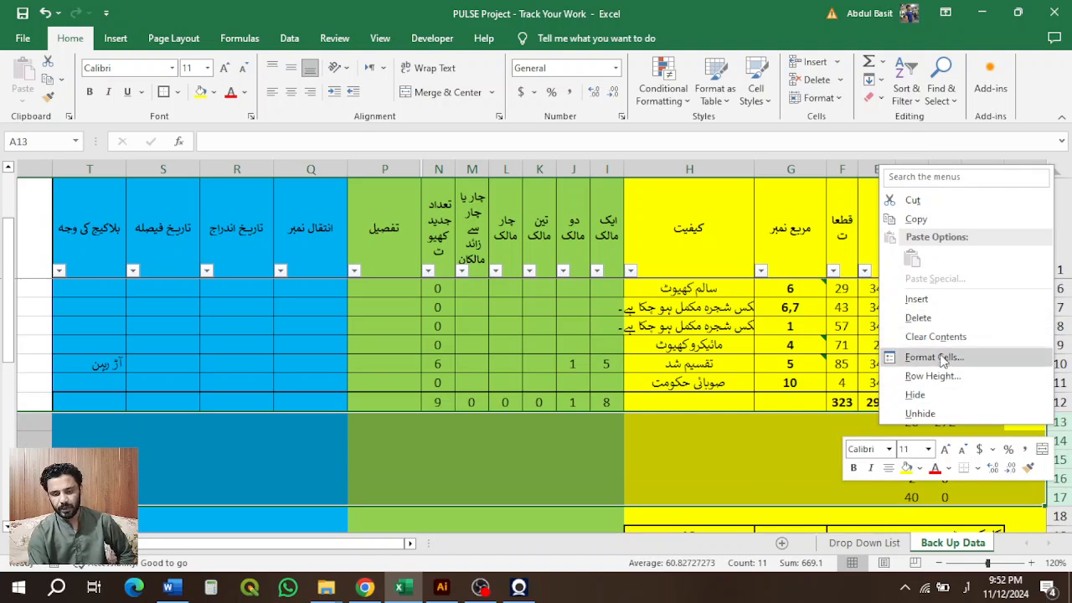
{"action": "left_click", "coordinate": [946, 397]}
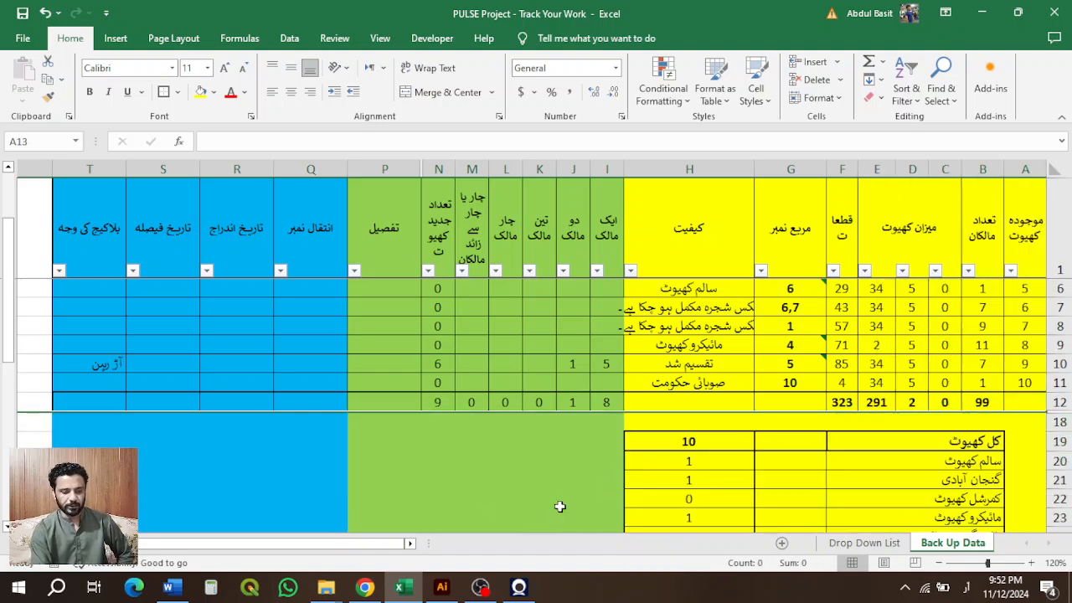
{"action": "left_click", "coordinate": [428, 523]}
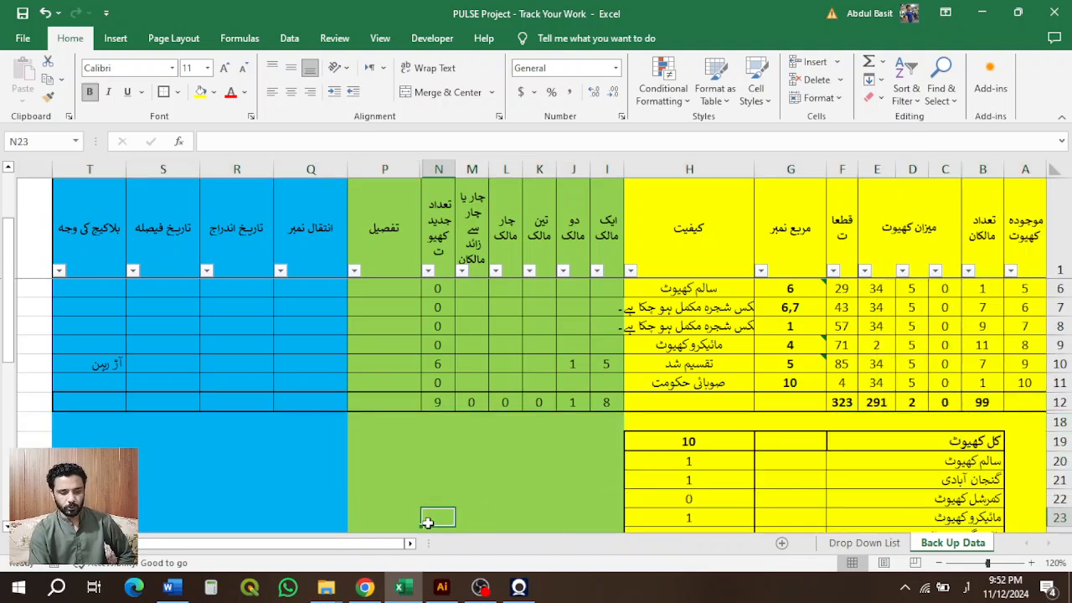
Step: Switch to the 98 9L Khewat Detail spreadsheet in Google Sheets and review its column headers from A to O
{"action": "left_click", "coordinate": [369, 589]}
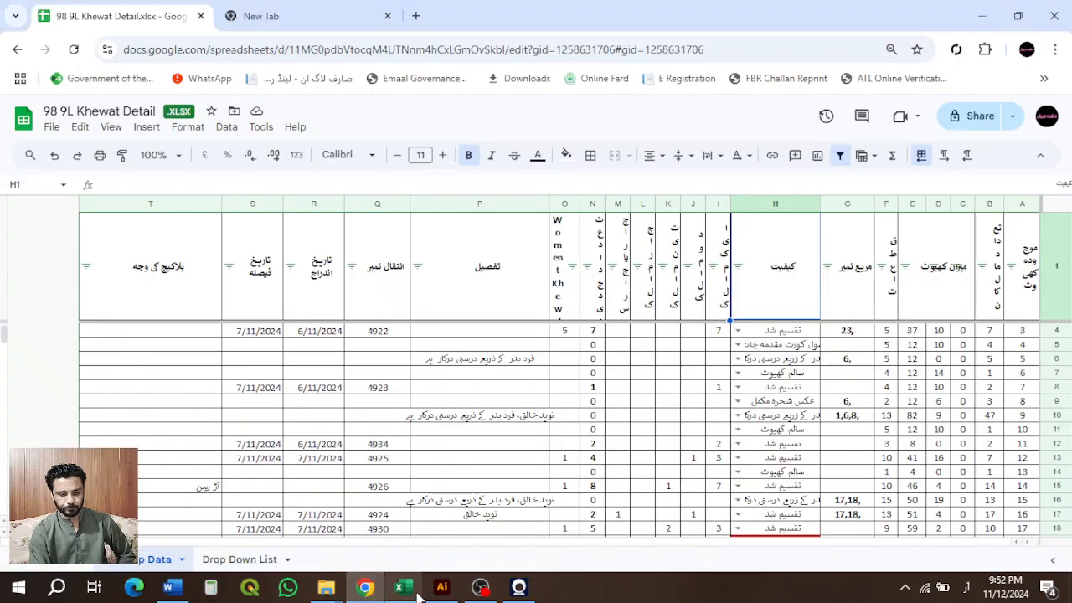
{"action": "scroll", "coordinate": [561, 435], "scroll_direction": "up", "scroll_amount": 2}
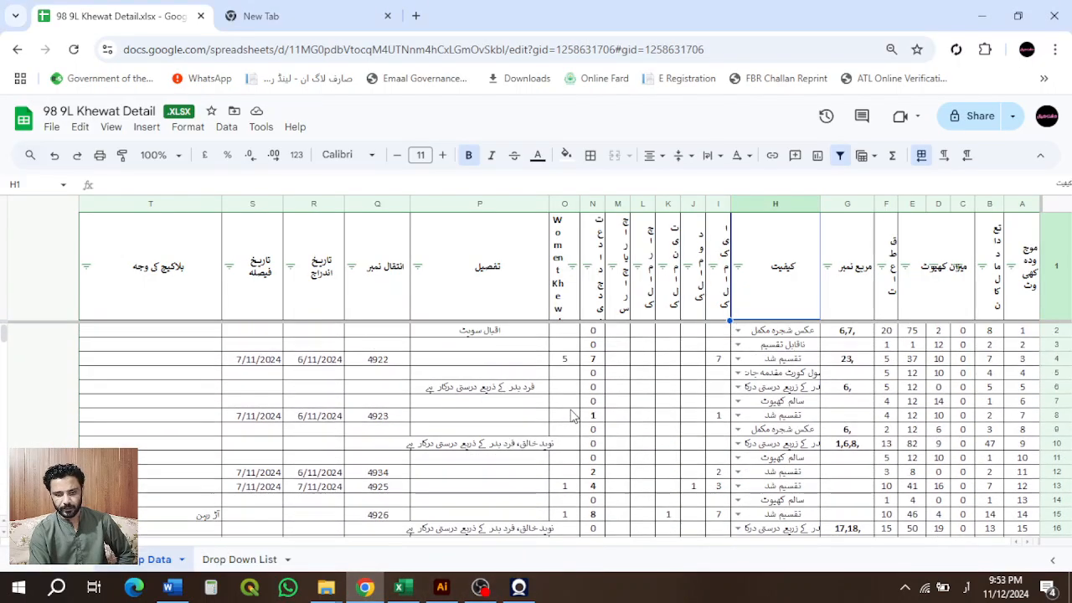
{"action": "left_click", "coordinate": [1032, 251]}
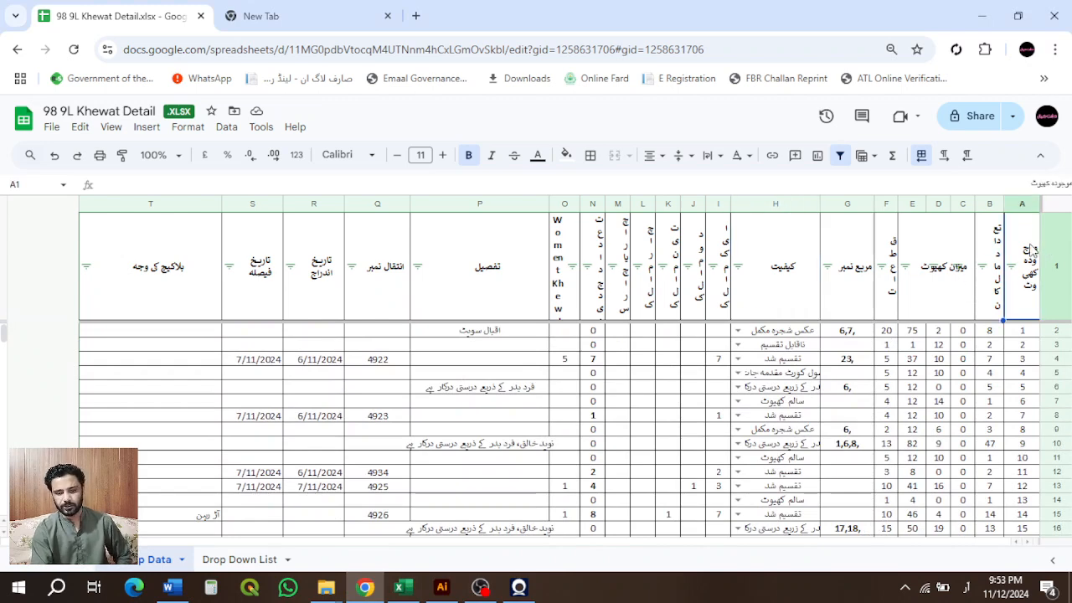
{"action": "key", "text": "shift+Left"}
{"action": "key", "text": "shift+Left"}
{"action": "key", "text": "shift+Left"}
{"action": "key", "text": "shift+Left"}
{"action": "key", "text": "shift+Left"}
{"action": "key", "text": "shift+Left"}
{"action": "key", "text": "shift+Left"}
{"action": "key", "text": "shift+Left"}
{"action": "key", "text": "shift+Left"}
{"action": "key", "text": "shift+Left"}
{"action": "key", "text": "shift+Left"}
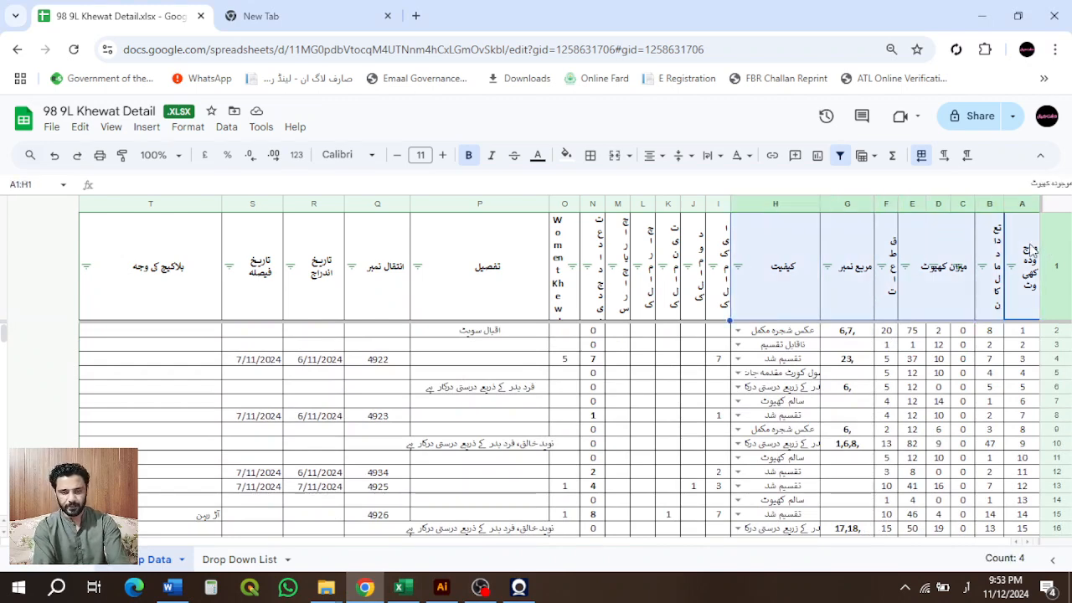
{"action": "key", "text": "shift+Left"}
{"action": "key", "text": "shift+Left"}
{"action": "key", "text": "shift+Left"}
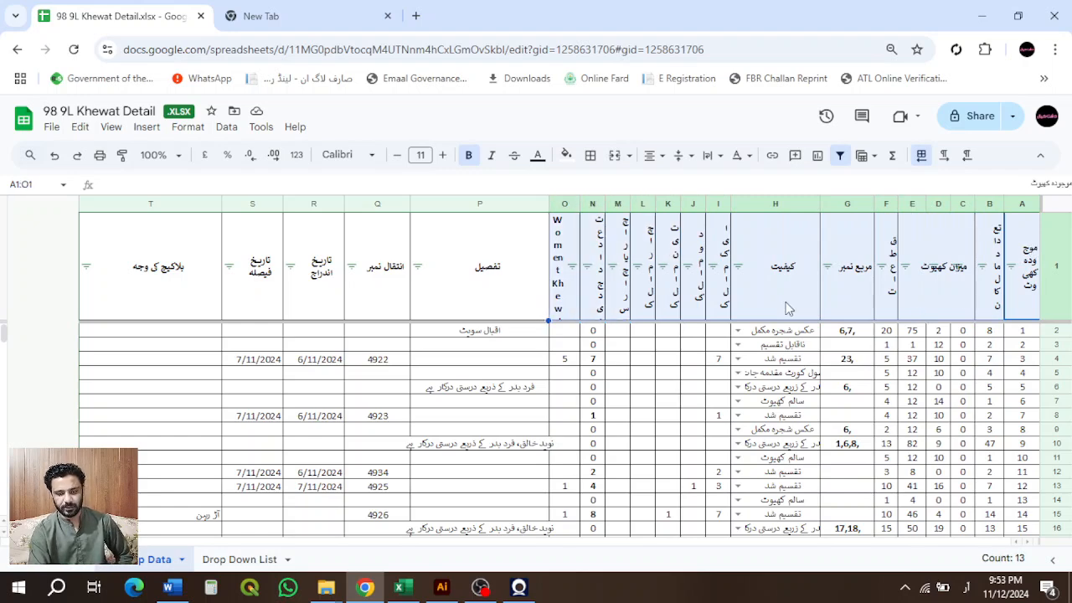
{"action": "left_click", "coordinate": [790, 307]}
{"action": "scroll", "coordinate": [791, 386], "scroll_direction": "down", "scroll_amount": 3}
{"action": "scroll", "coordinate": [791, 385], "scroll_direction": "up", "scroll_amount": 3}
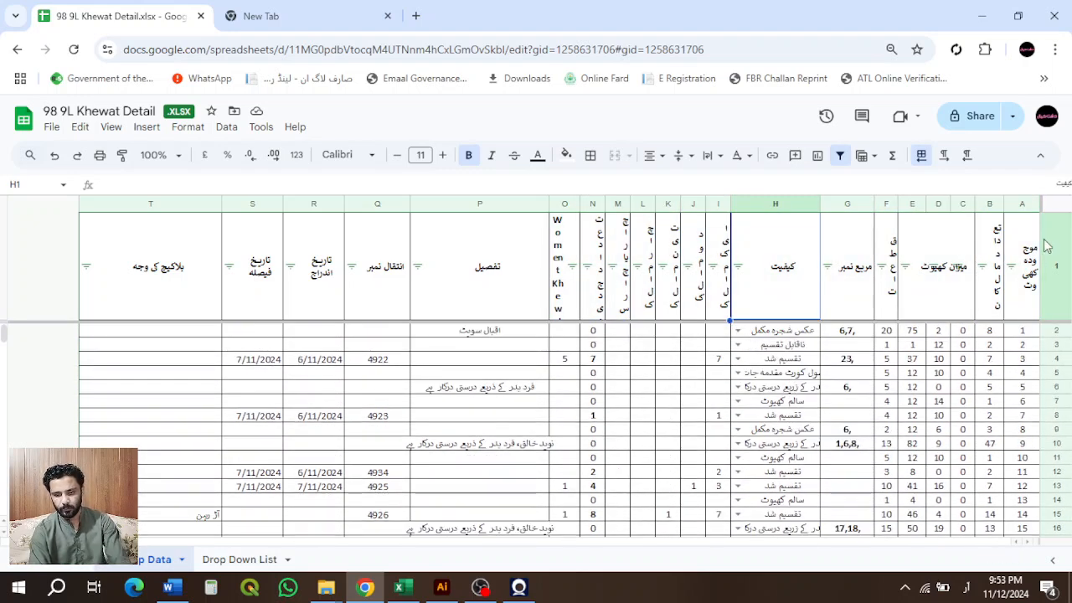
Step: Examine the status summary below the last khewat, from کل کھیوٹ in H547 to تقسیم شد in H557
{"action": "left_click", "coordinate": [1021, 332]}
{"action": "key", "text": "ctrl+Down"}
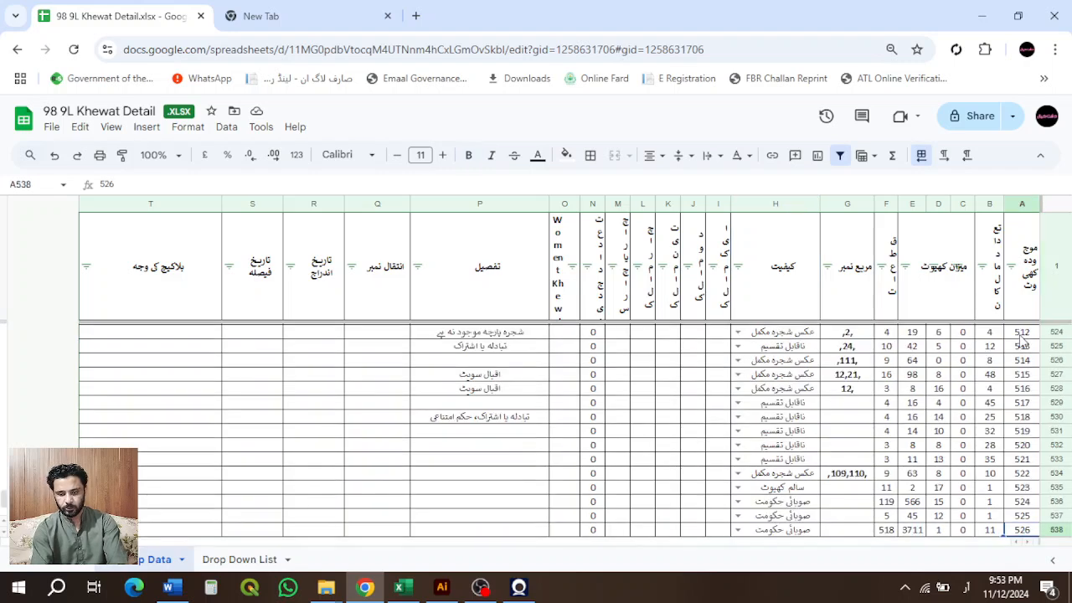
{"action": "scroll", "coordinate": [837, 394], "scroll_direction": "down", "scroll_amount": 5}
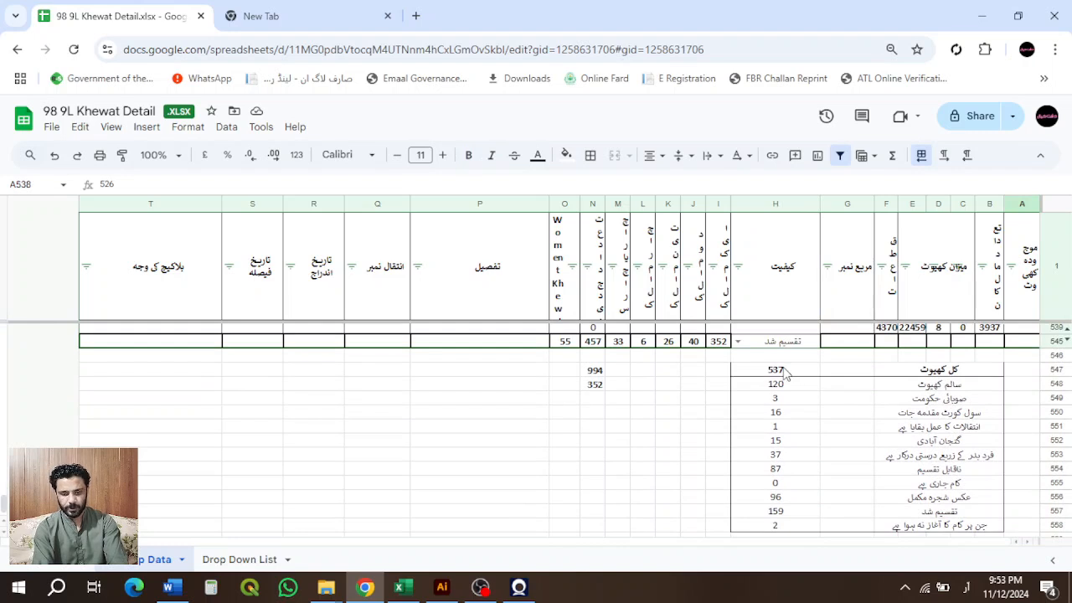
{"action": "left_click", "coordinate": [785, 374]}
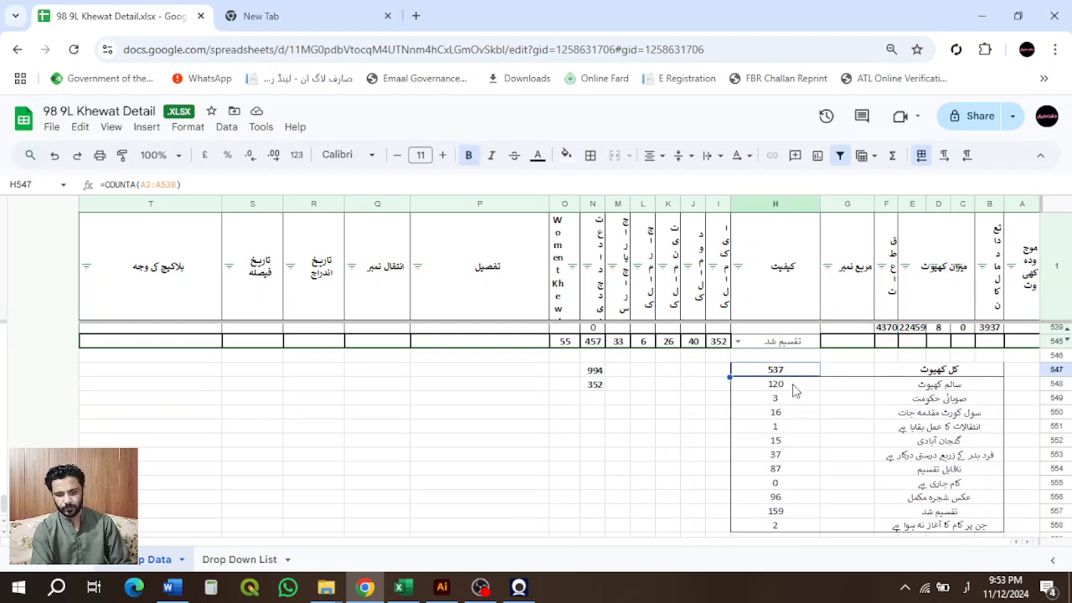
{"action": "left_click", "coordinate": [787, 385]}
{"action": "left_click", "coordinate": [808, 400]}
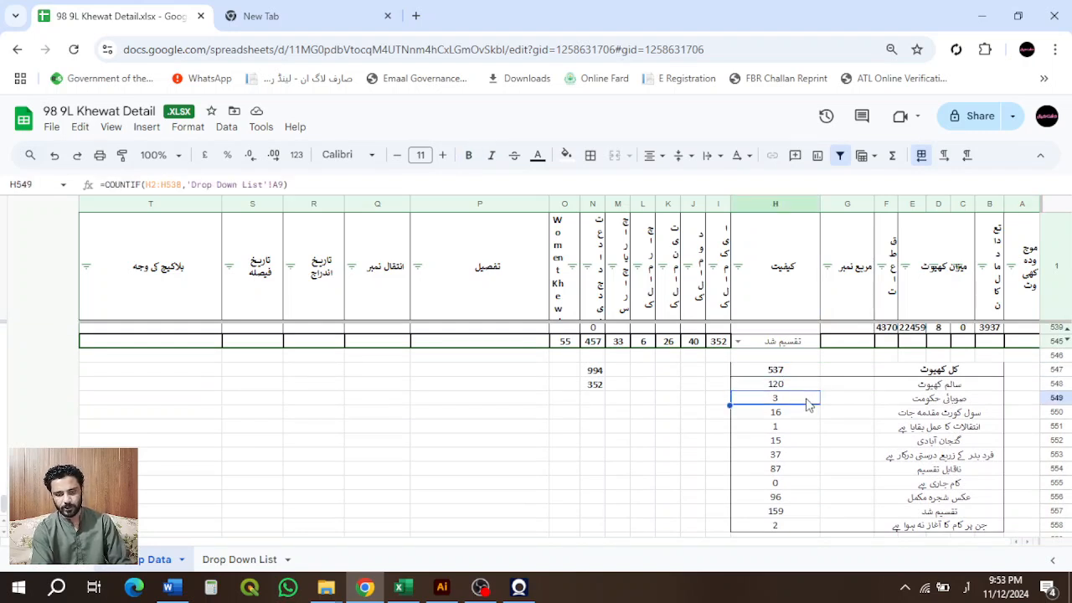
{"action": "left_click", "coordinate": [806, 415]}
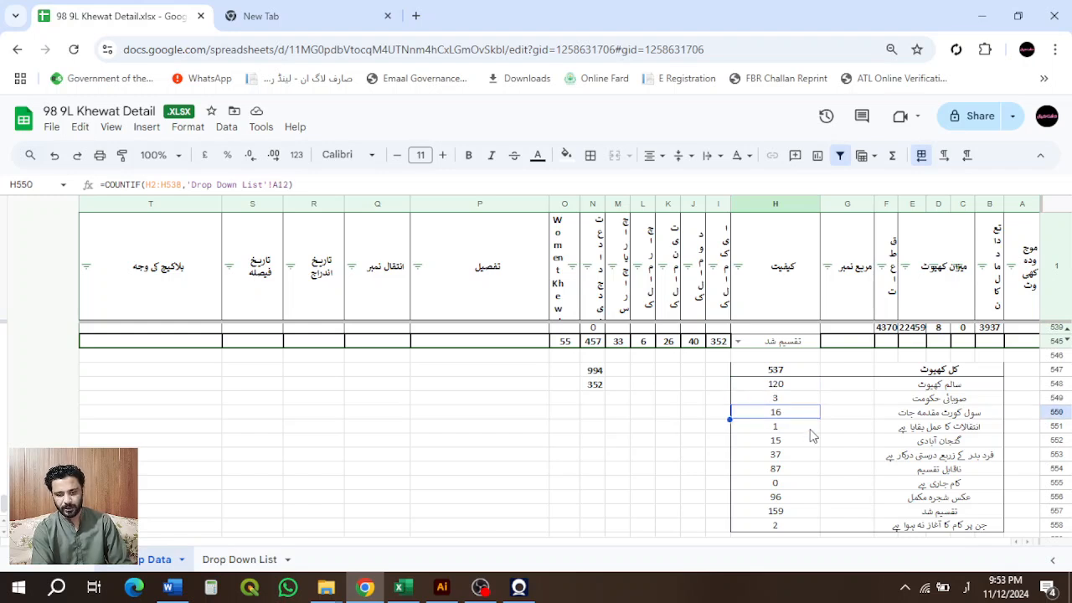
{"action": "left_click", "coordinate": [809, 429]}
{"action": "left_click", "coordinate": [811, 442]}
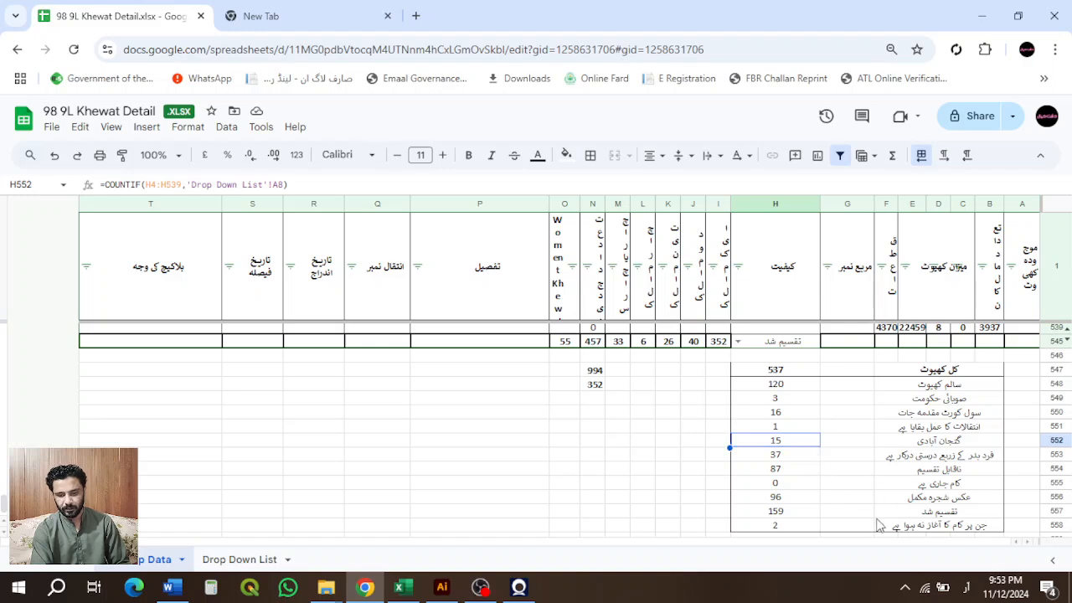
{"action": "left_click", "coordinate": [787, 471]}
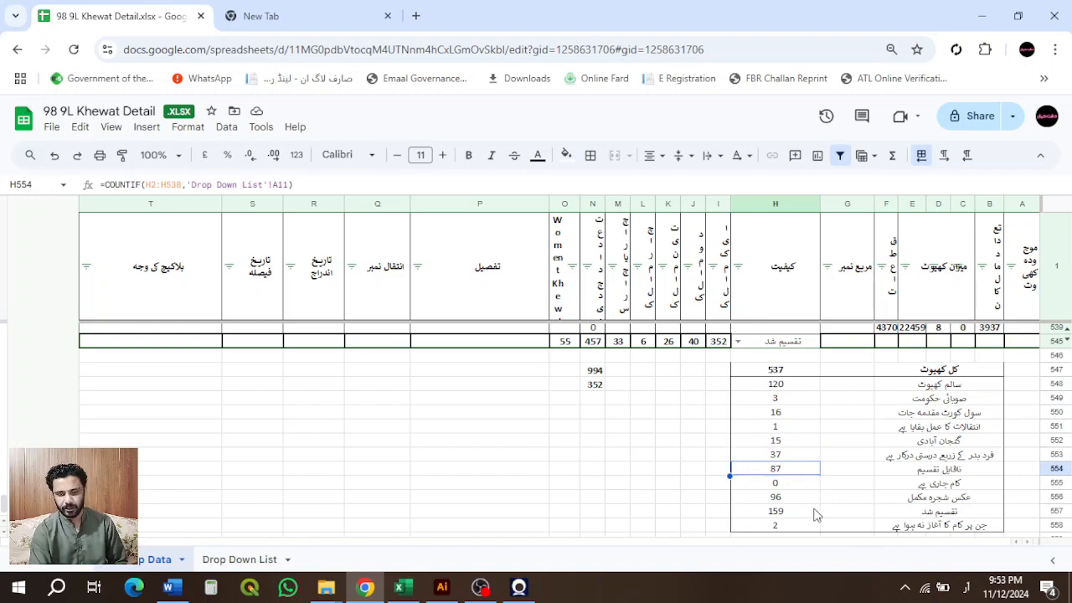
{"action": "left_click", "coordinate": [802, 499]}
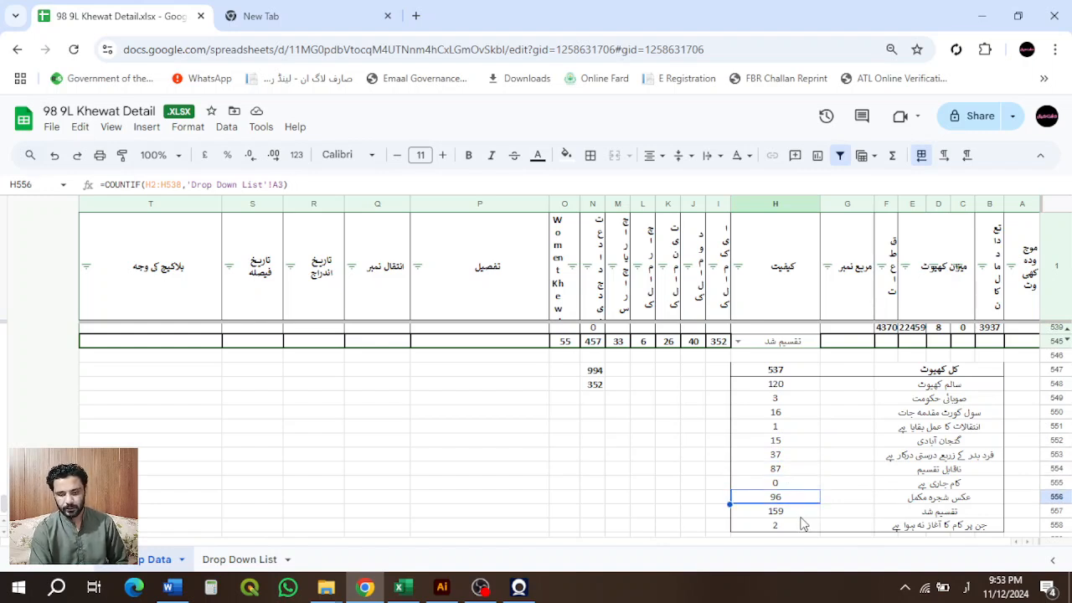
{"action": "left_click", "coordinate": [798, 513]}
{"action": "left_click", "coordinate": [794, 498]}
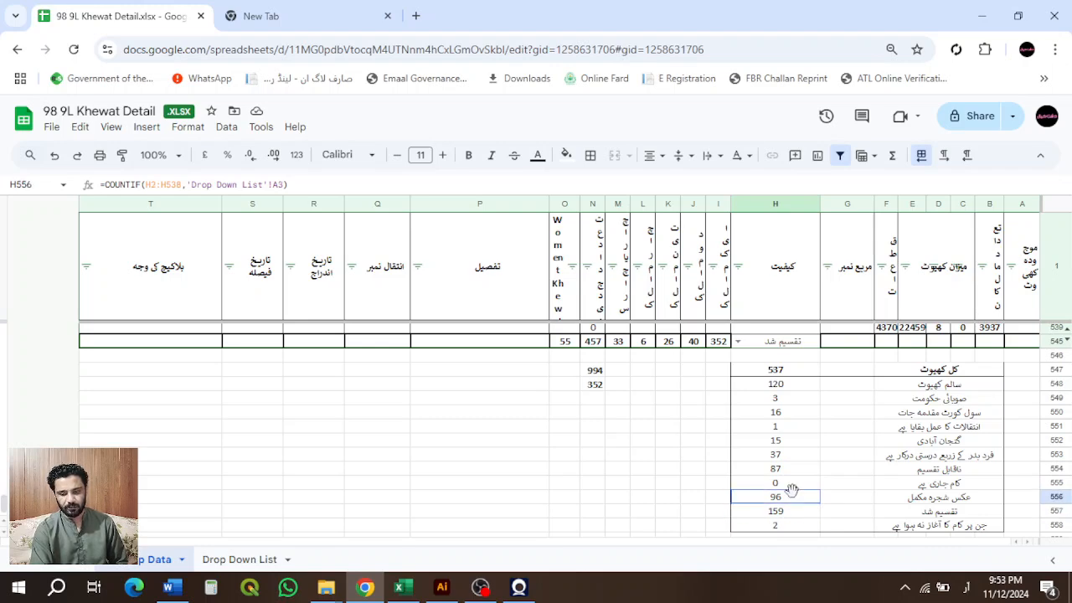
{"action": "left_click", "coordinate": [1057, 500]}
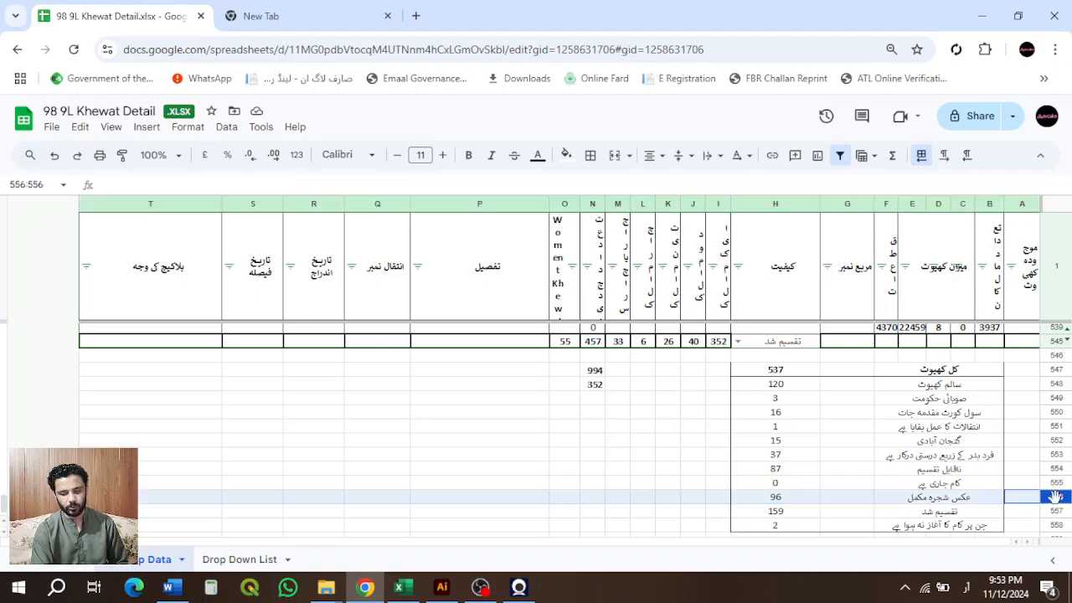
{"action": "left_click", "coordinate": [799, 501]}
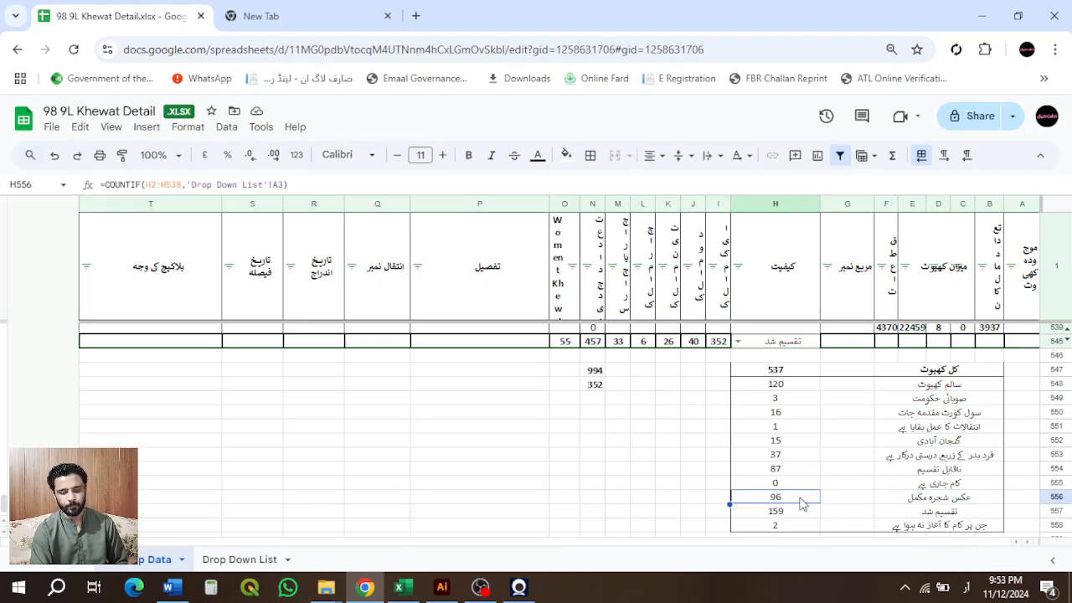
Step: Return to the khewat rows and examine the new khewat count columns M to O and the انتقال نمبر column Q
{"action": "scroll", "coordinate": [801, 502], "scroll_direction": "up", "scroll_amount": 20}
{"action": "scroll", "coordinate": [802, 503], "scroll_direction": "up", "scroll_amount": 20}
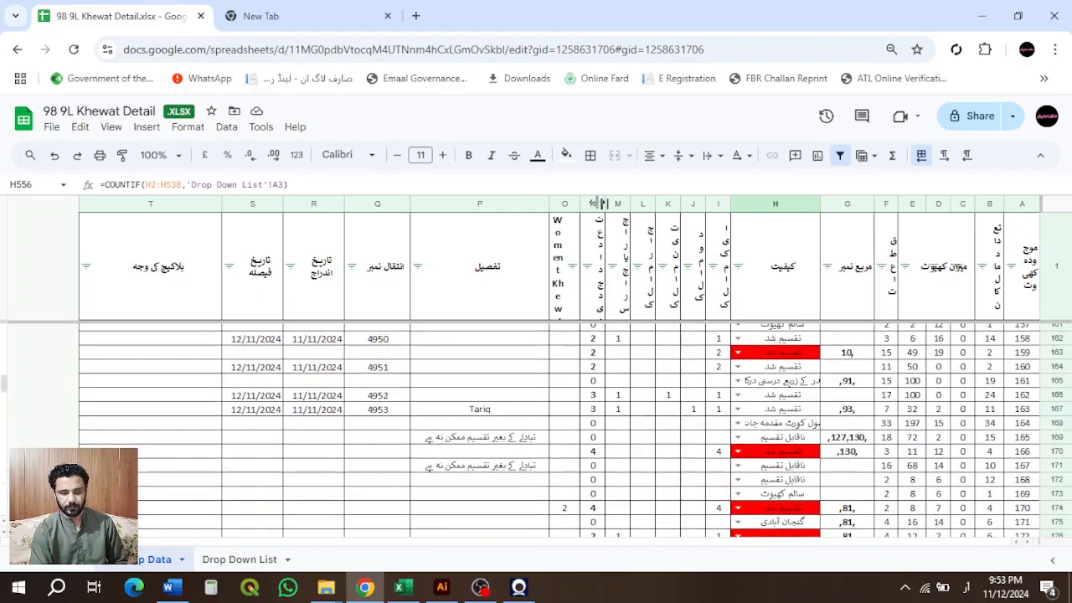
{"action": "left_click", "coordinate": [567, 205]}
{"action": "key", "text": "shift+Right"}
{"action": "key", "text": "shift+Right"}
{"action": "key", "text": "shift+Right"}
{"action": "key", "text": "shift+Right"}
{"action": "key", "text": "shift+Right"}
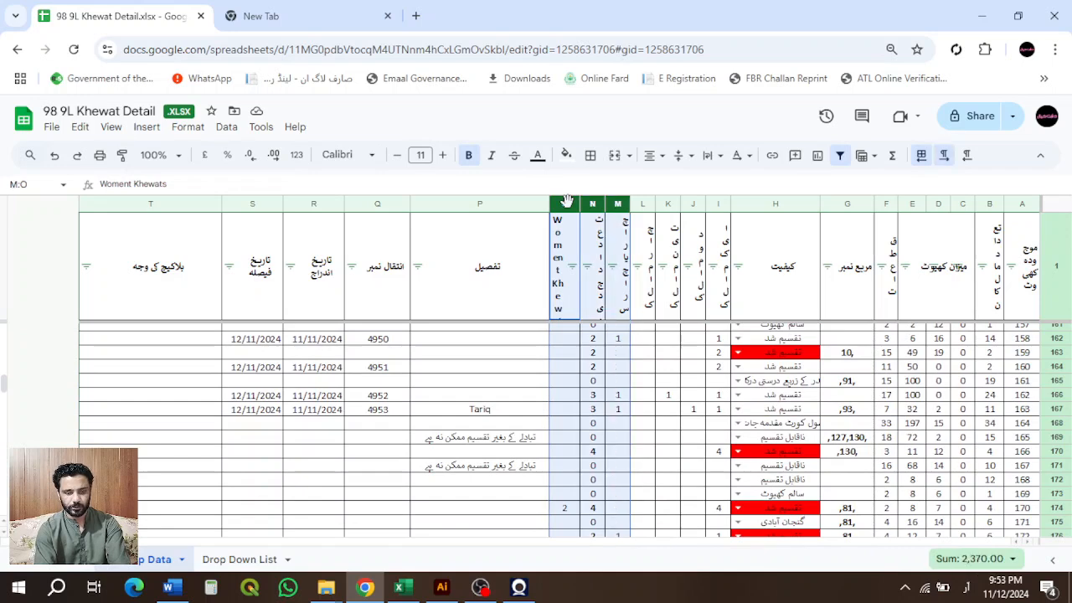
{"action": "left_click", "coordinate": [375, 205]}
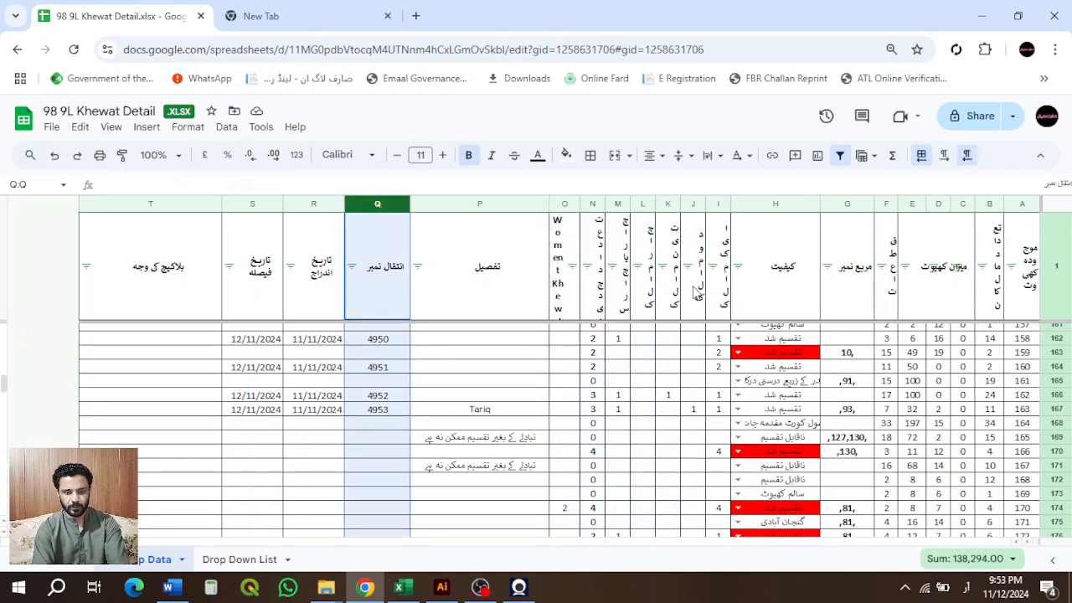
Step: Filter the کیفیت column by values to display only the تقسیم شد khewats
{"action": "left_click", "coordinate": [737, 268]}
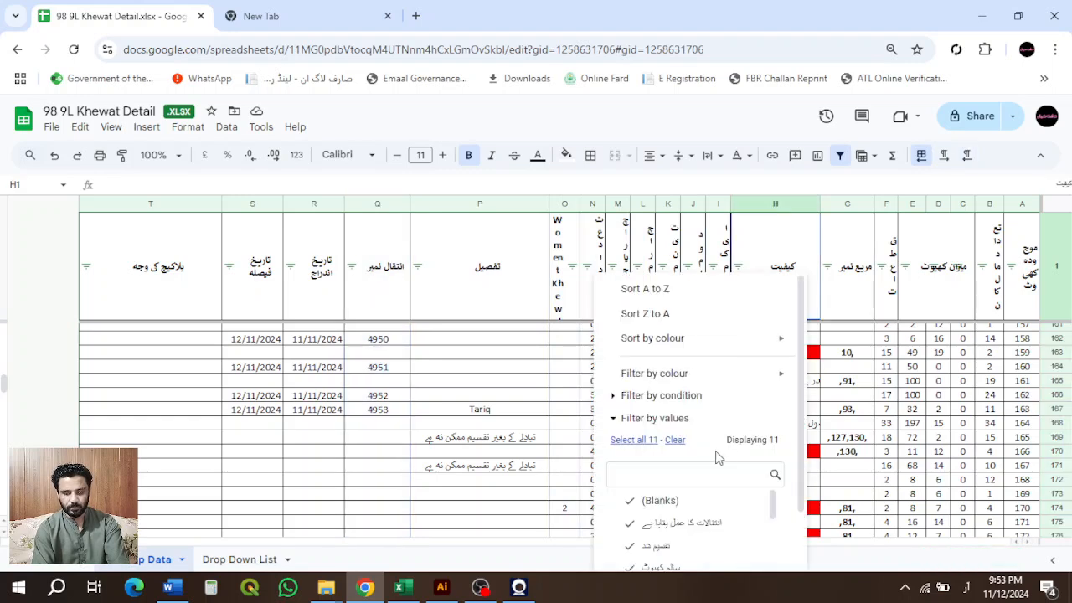
{"action": "left_click", "coordinate": [674, 442]}
{"action": "left_click", "coordinate": [658, 545]}
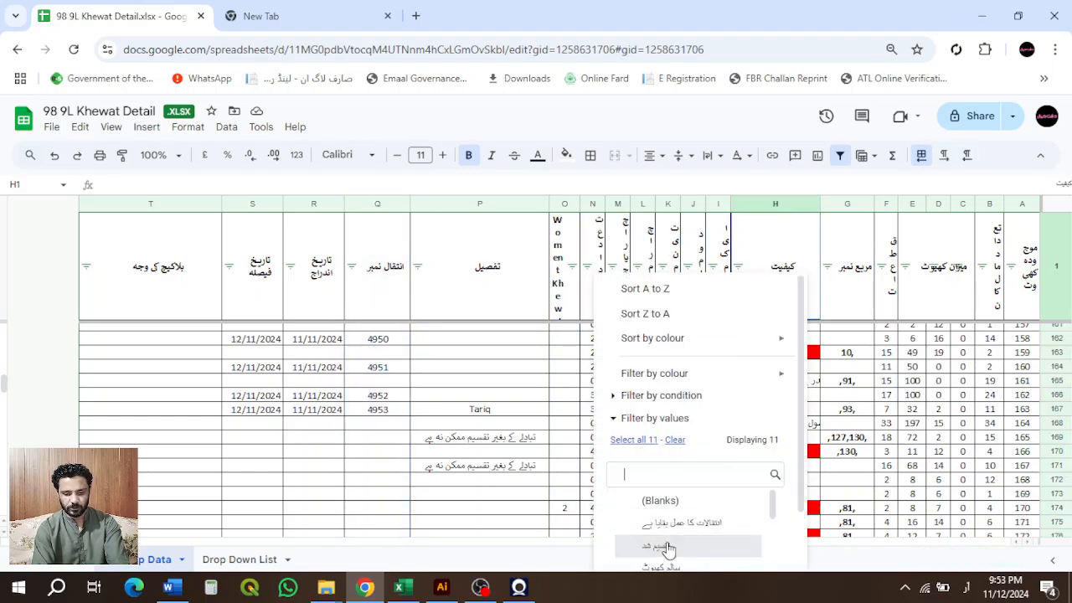
{"action": "scroll", "coordinate": [733, 359], "scroll_direction": "down", "scroll_amount": 1}
{"action": "left_click", "coordinate": [758, 547]}
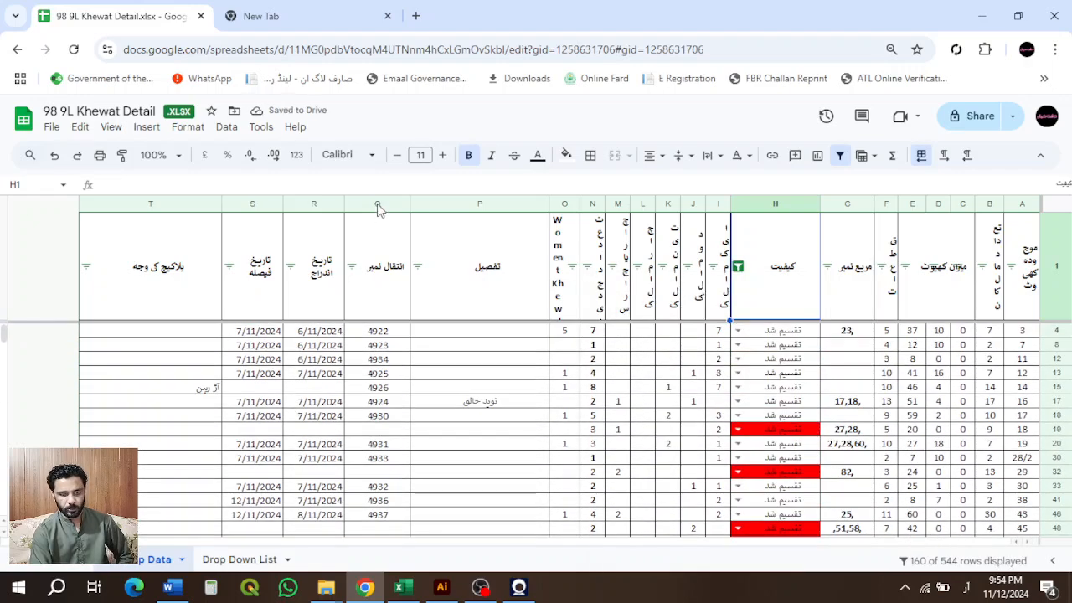
Step: Examine the انتقال نمبر and تاریخ اندراج columns of the filtered khewats, including the blockage reason in column T of row 15
{"action": "left_click", "coordinate": [377, 204]}
{"action": "left_click", "coordinate": [328, 204]}
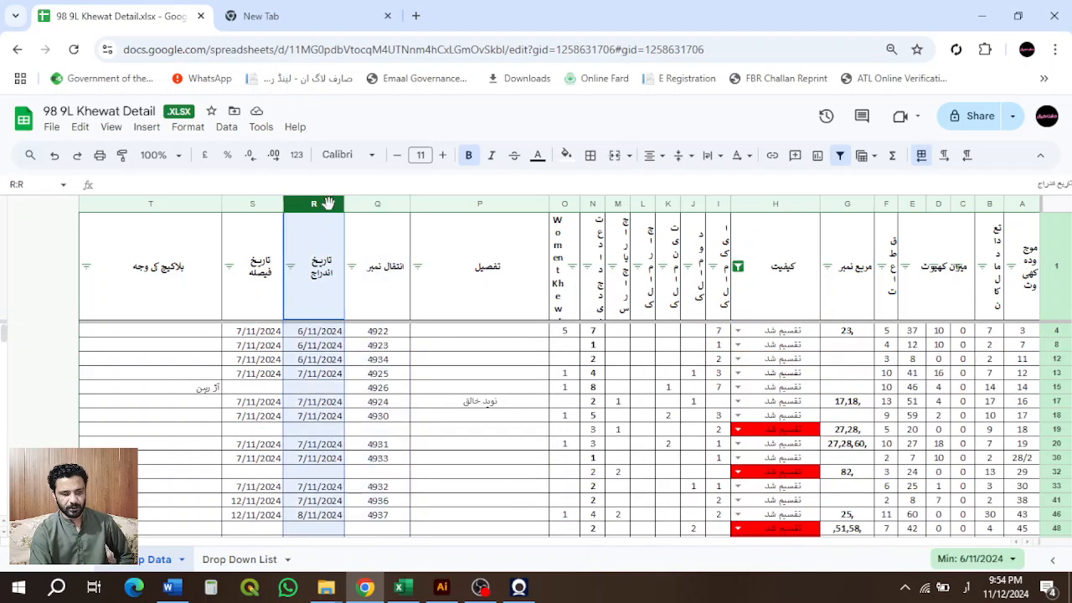
{"action": "left_click", "coordinate": [379, 202]}
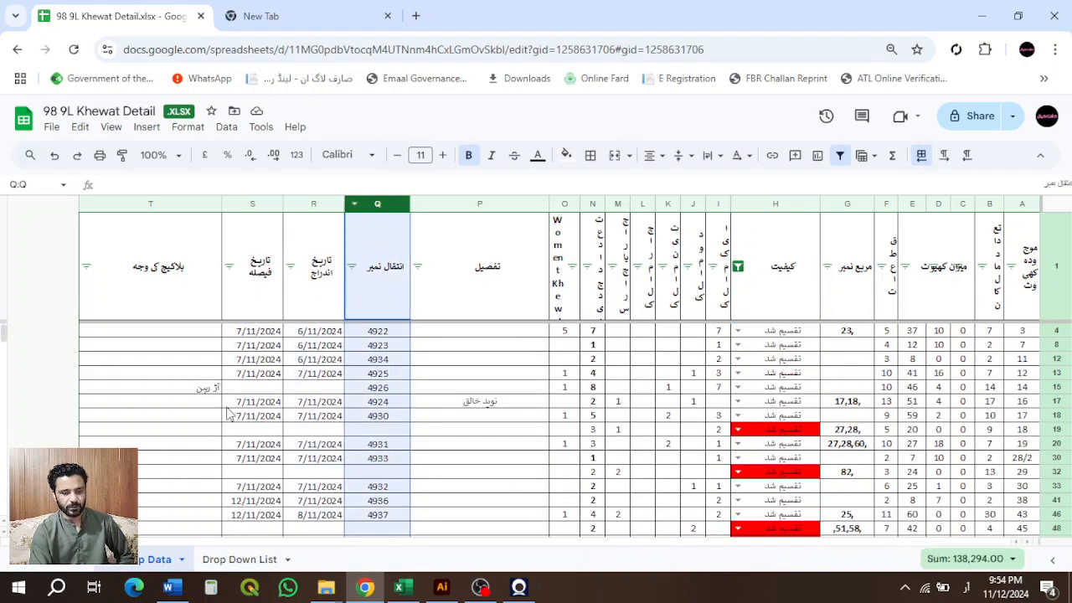
{"action": "left_click", "coordinate": [206, 390]}
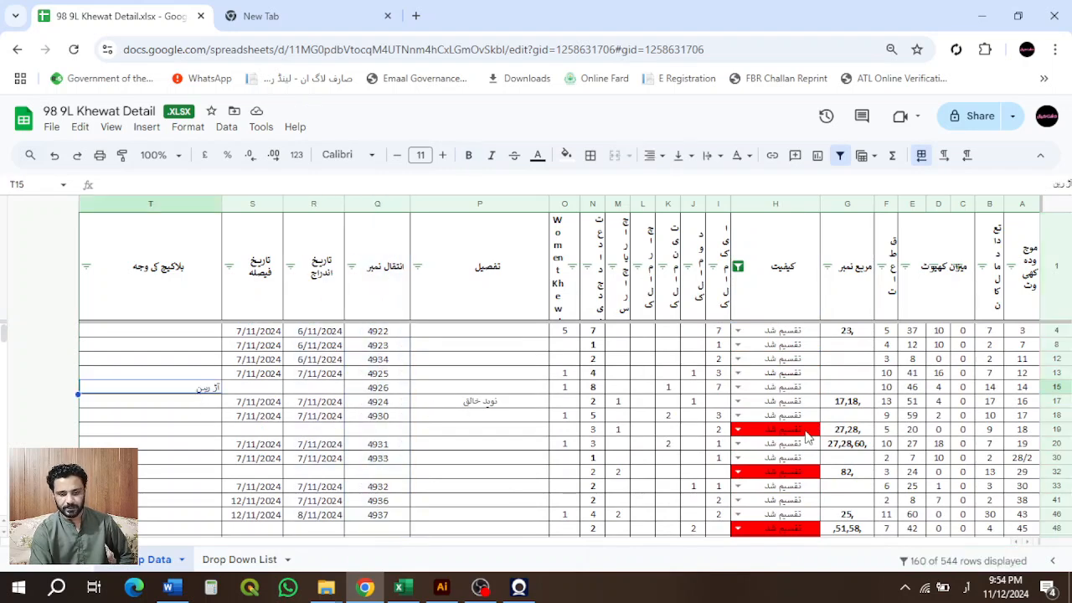
{"action": "left_click", "coordinate": [1055, 388]}
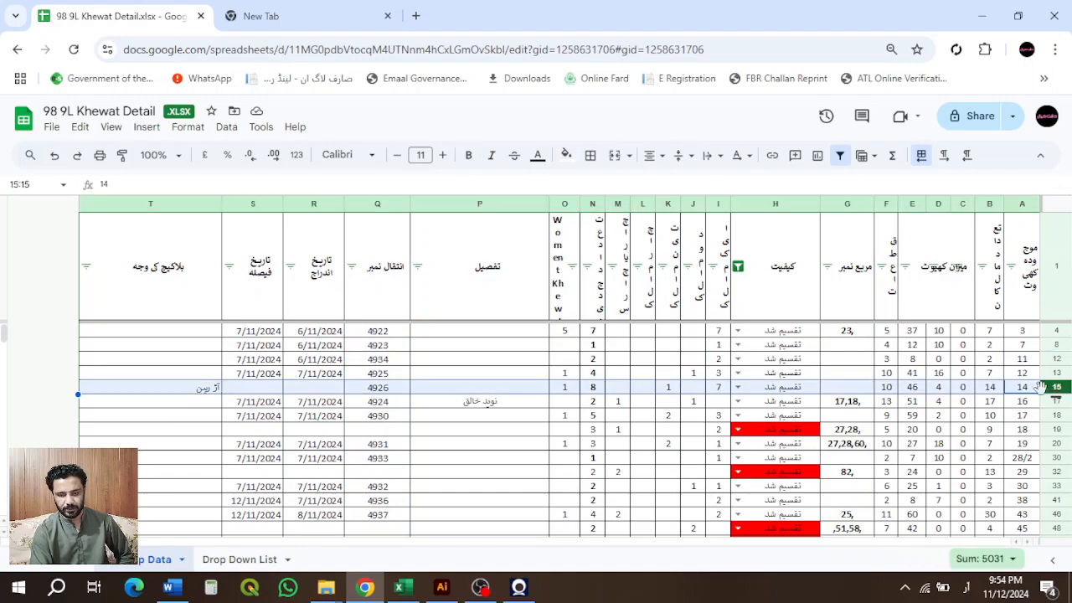
{"action": "scroll", "coordinate": [289, 394], "scroll_direction": "down", "scroll_amount": 1}
{"action": "scroll", "coordinate": [289, 393], "scroll_direction": "down", "scroll_amount": 15}
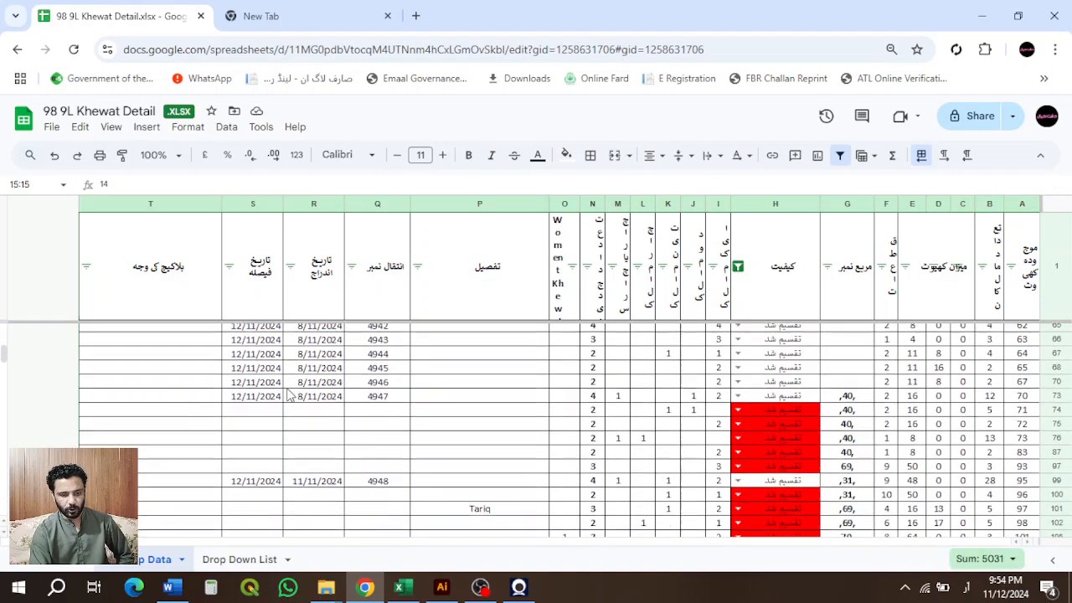
{"action": "scroll", "coordinate": [289, 394], "scroll_direction": "up", "scroll_amount": 15}
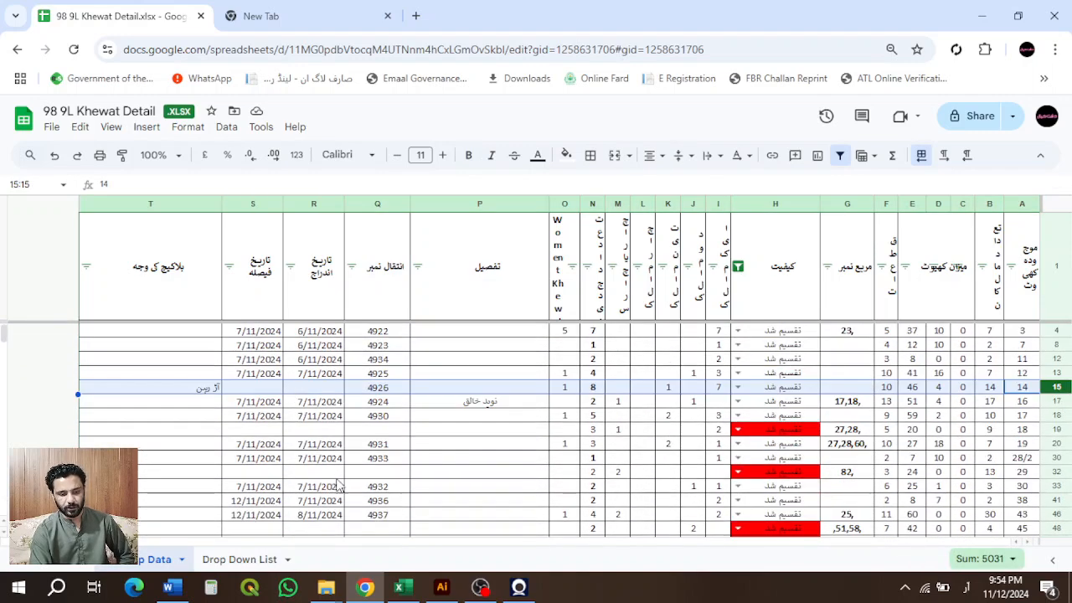